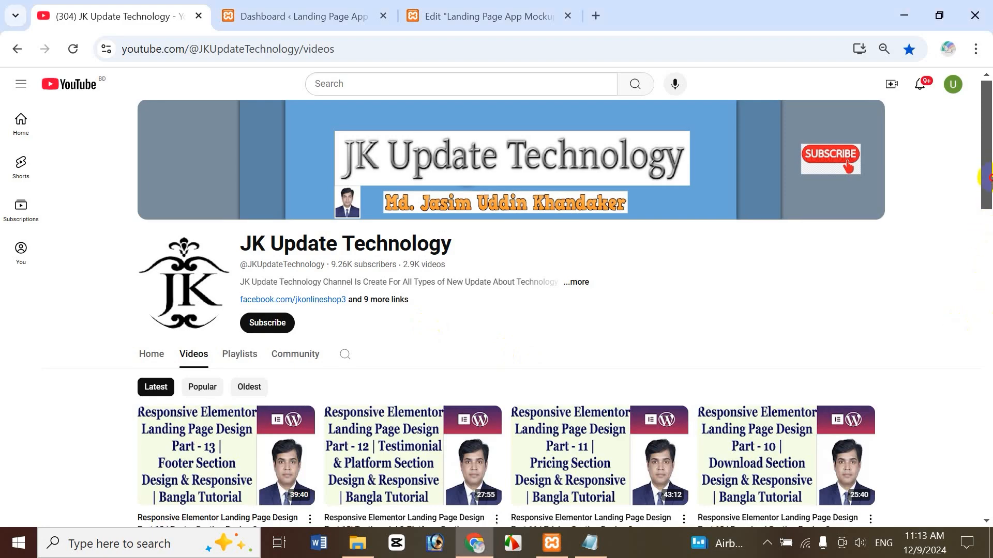
Browse the YouTube channel's playlists, then go back to its videos list.
drag(985, 184, 987, 287)
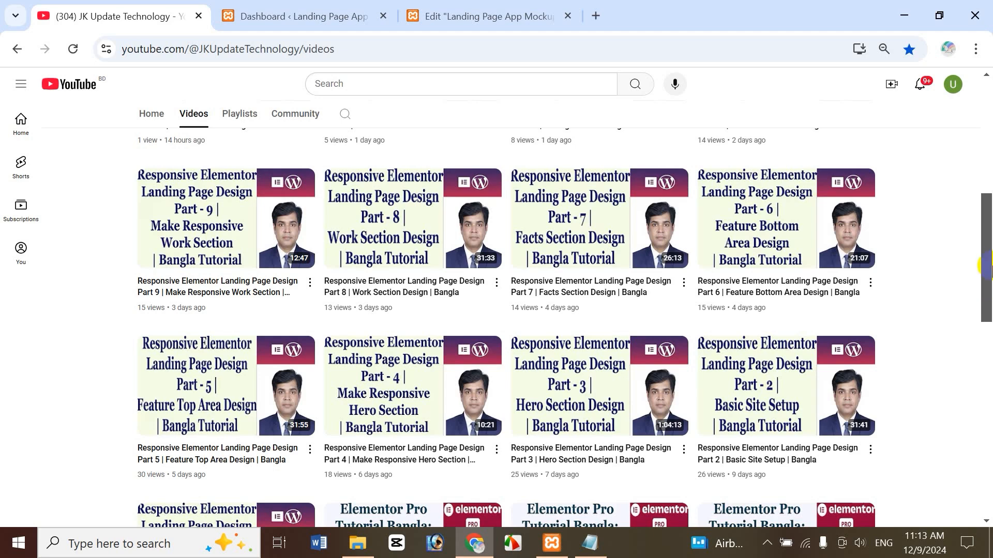
drag(988, 269, 989, 290)
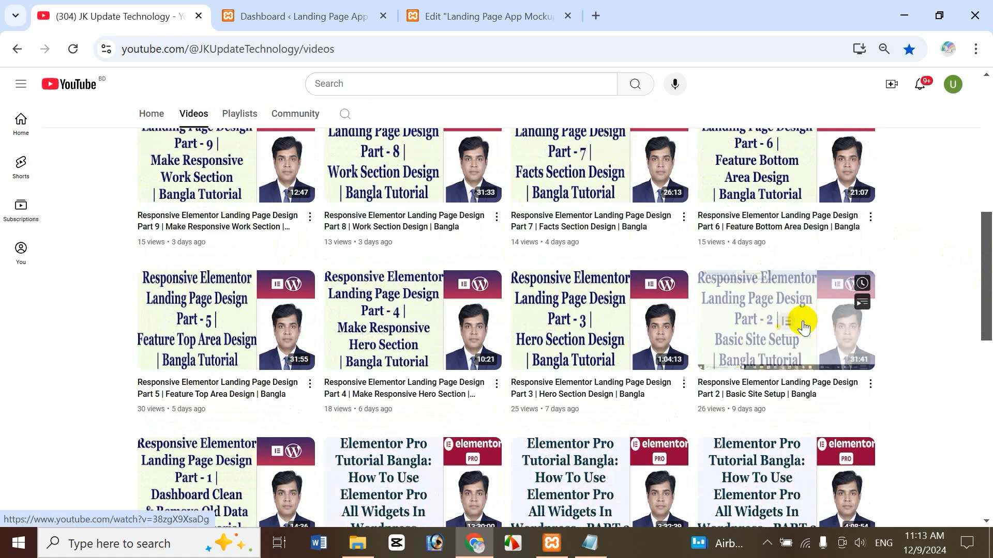
drag(983, 264, 989, 316)
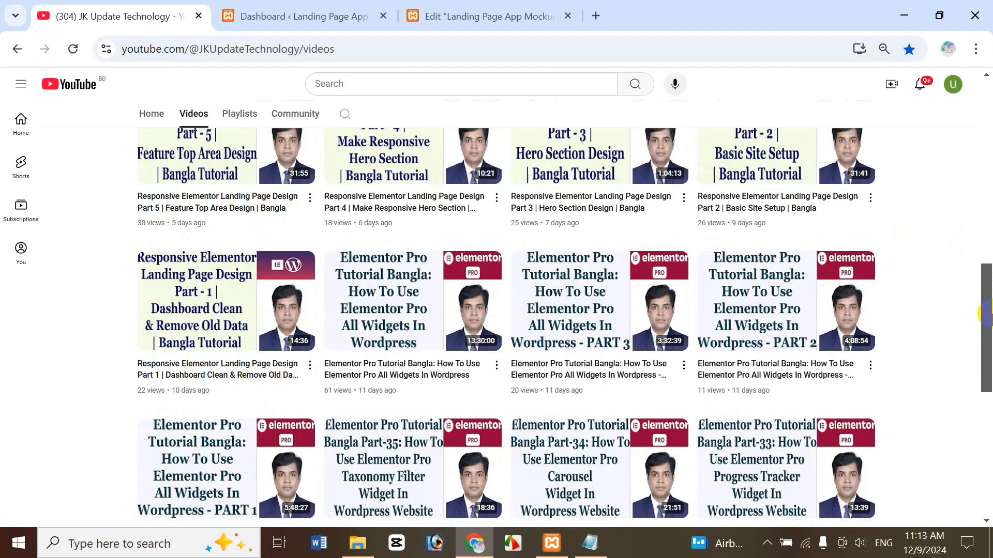
scroll(989, 317, up, 12)
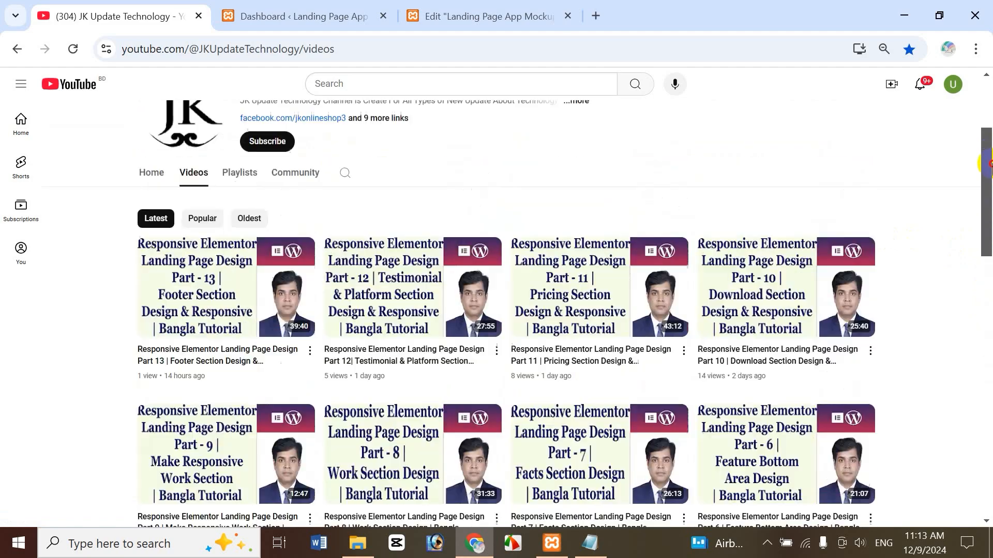
click(245, 305)
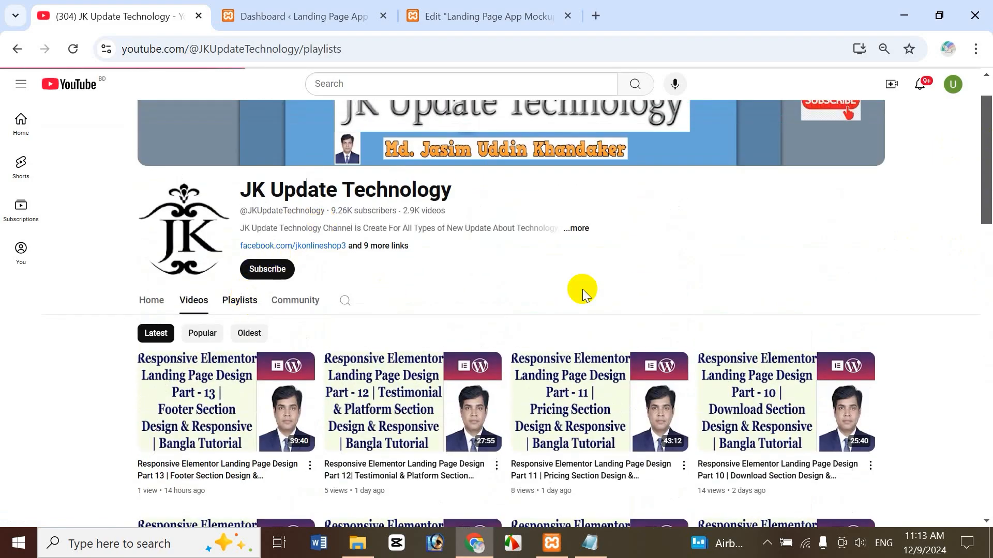
scroll(989, 212, down, 1)
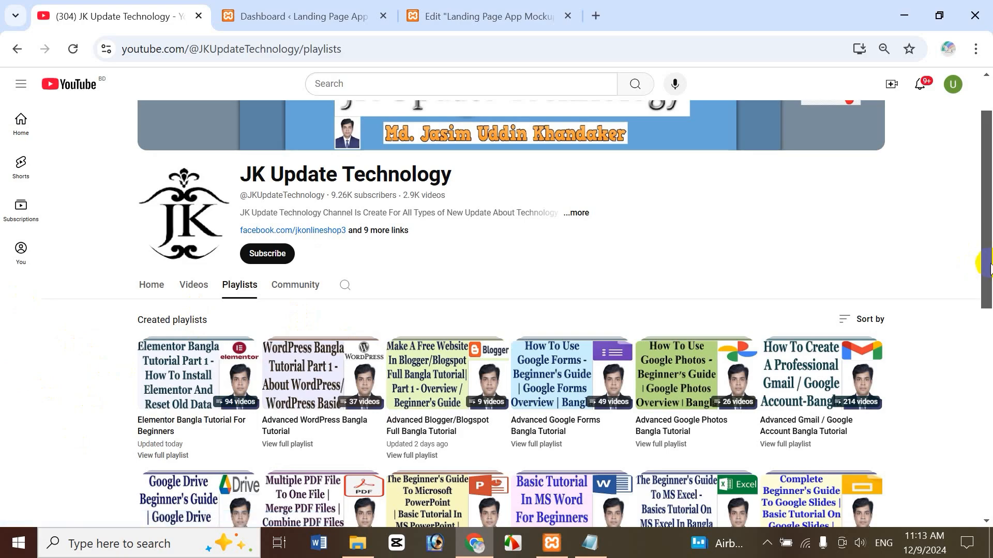
drag(989, 263, 988, 442)
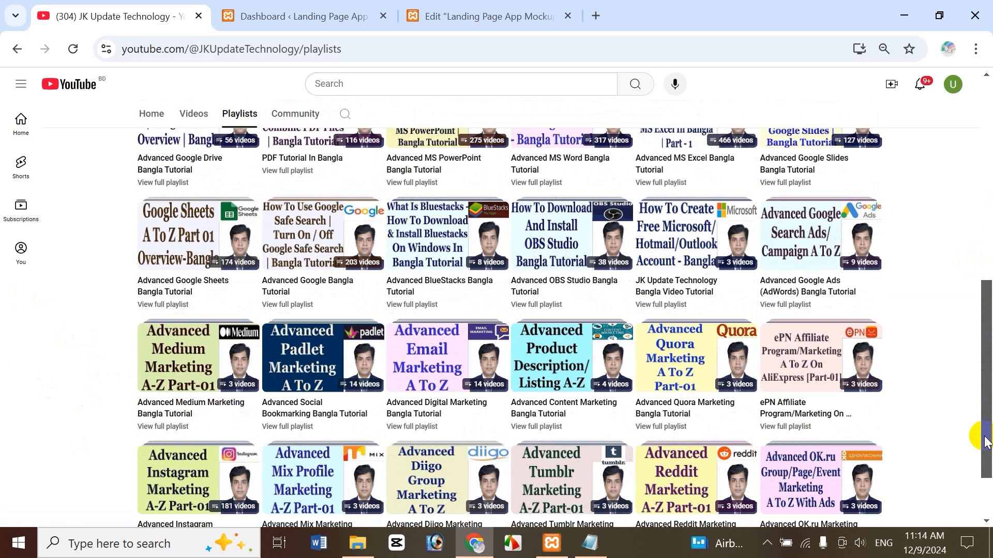
drag(985, 426, 988, 186)
click(194, 355)
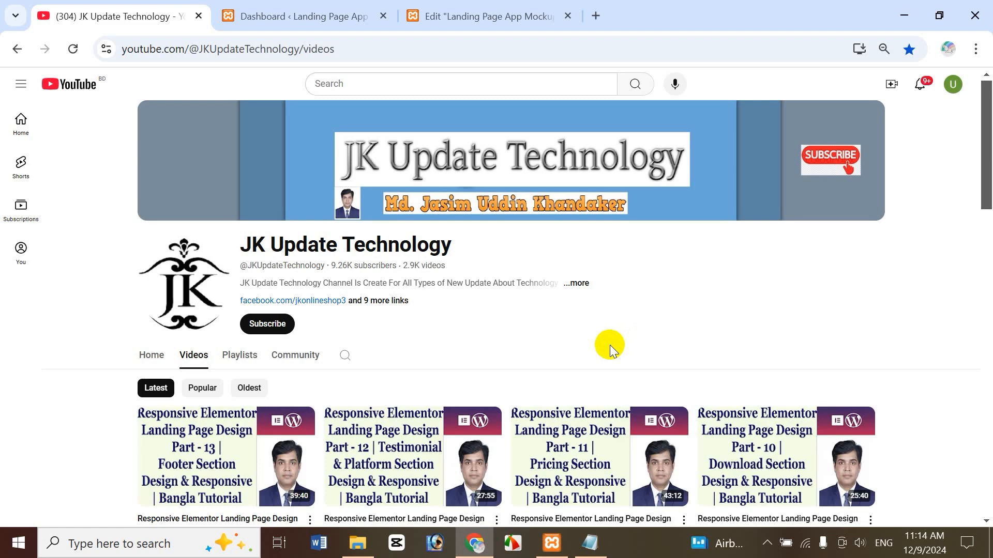
Bring up the WordPress pages list, then switch to the Landing Page App Mockup editor.
click(303, 15)
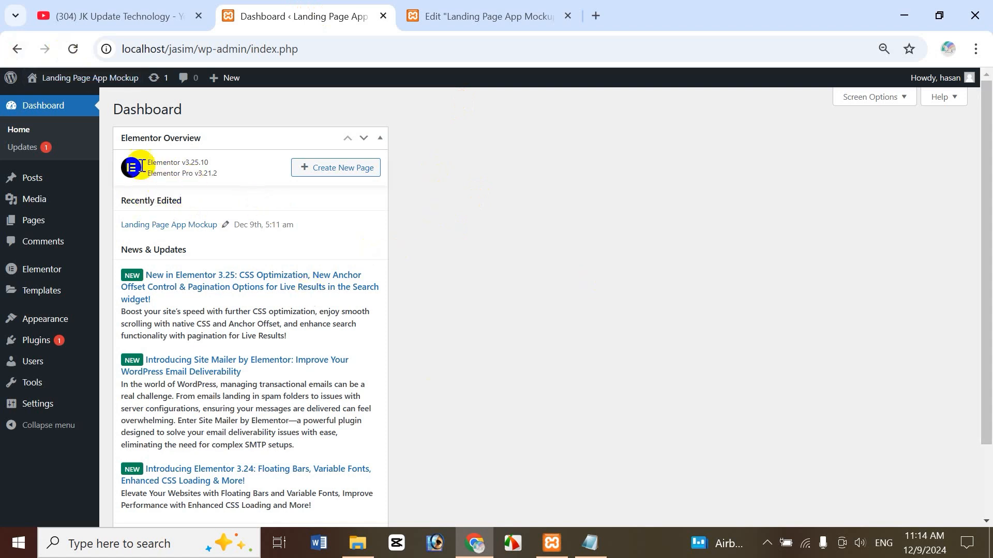
mouse_move(34, 220)
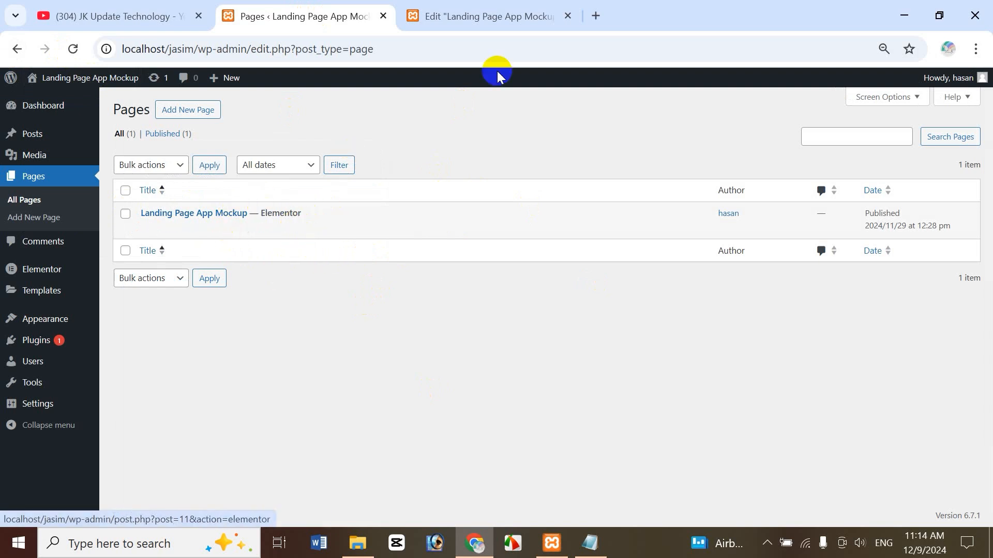
click(465, 17)
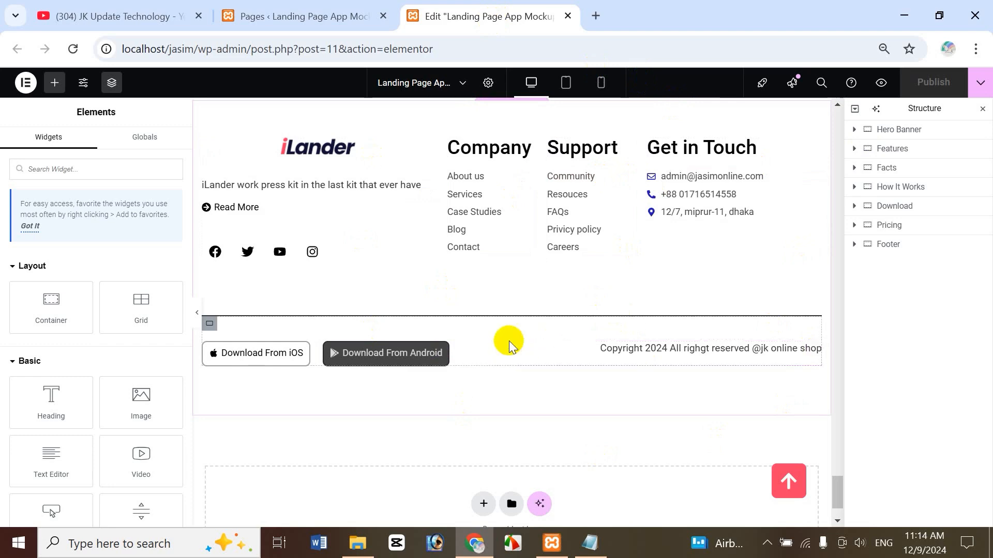
Leave the YouTube channel page and return to the Landing Page App Mockup editor.
click(89, 14)
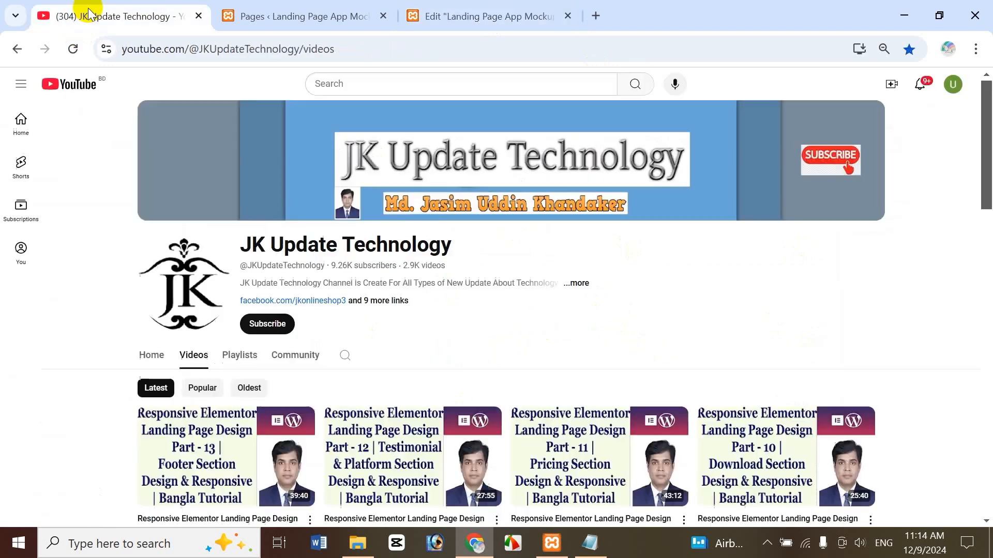
click(445, 18)
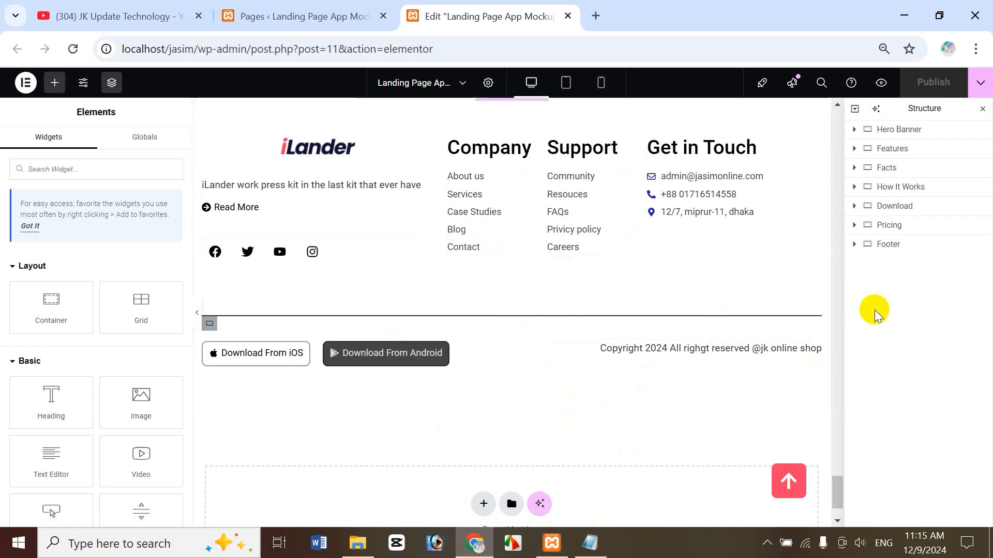
Scroll the canvas up to the hero and select the Hero Banner section in Structure.
drag(841, 495, 842, 425)
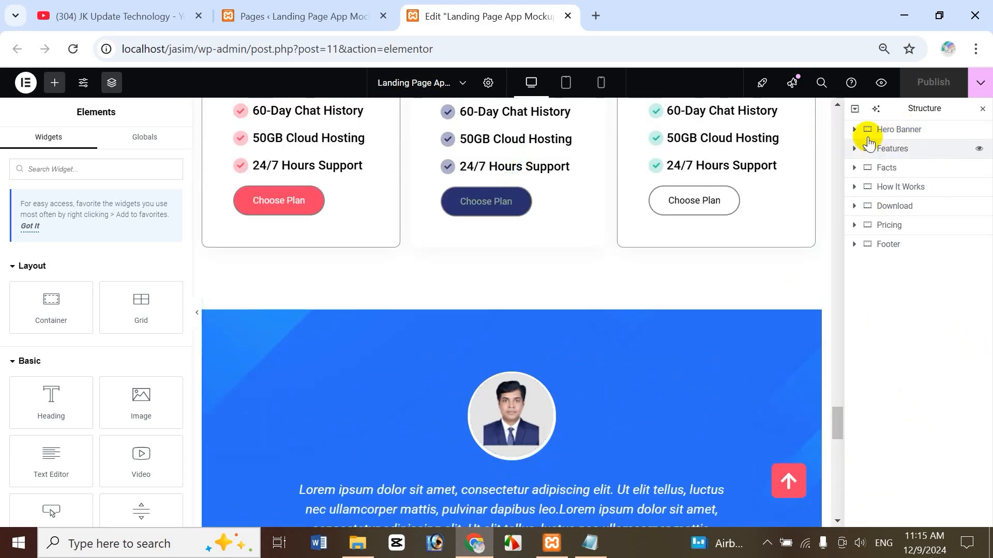
click(910, 135)
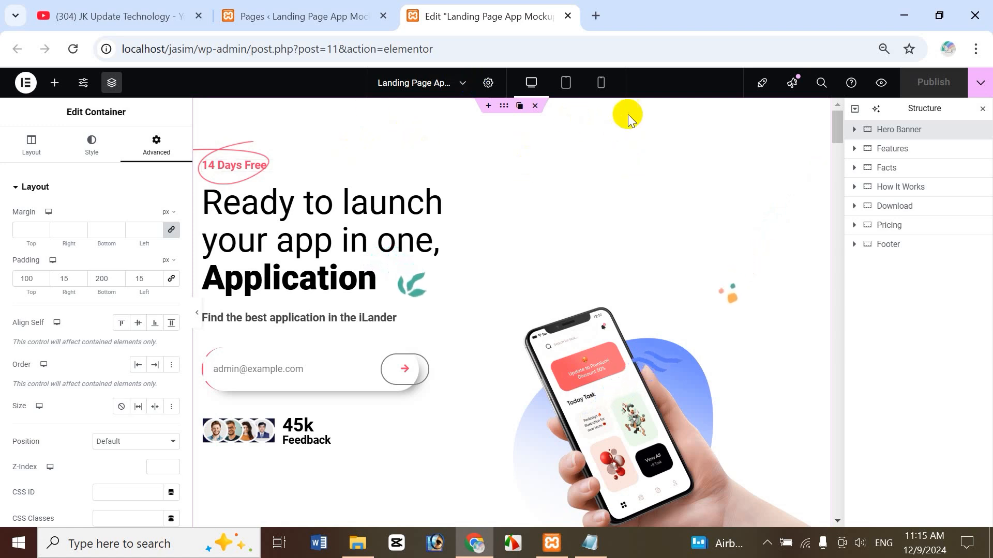
Insert an empty Flexbox container with Row direction above the Hero Banner.
click(489, 107)
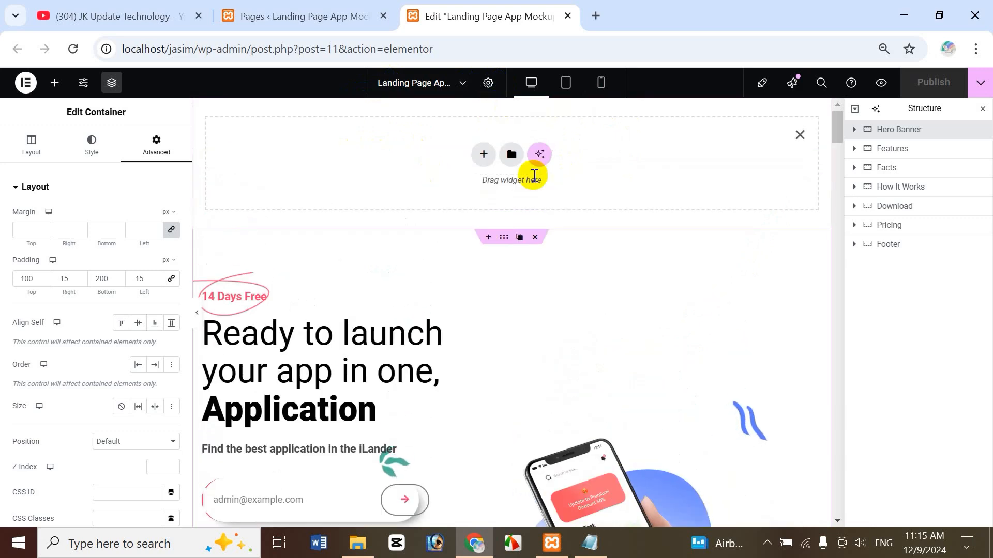
click(481, 154)
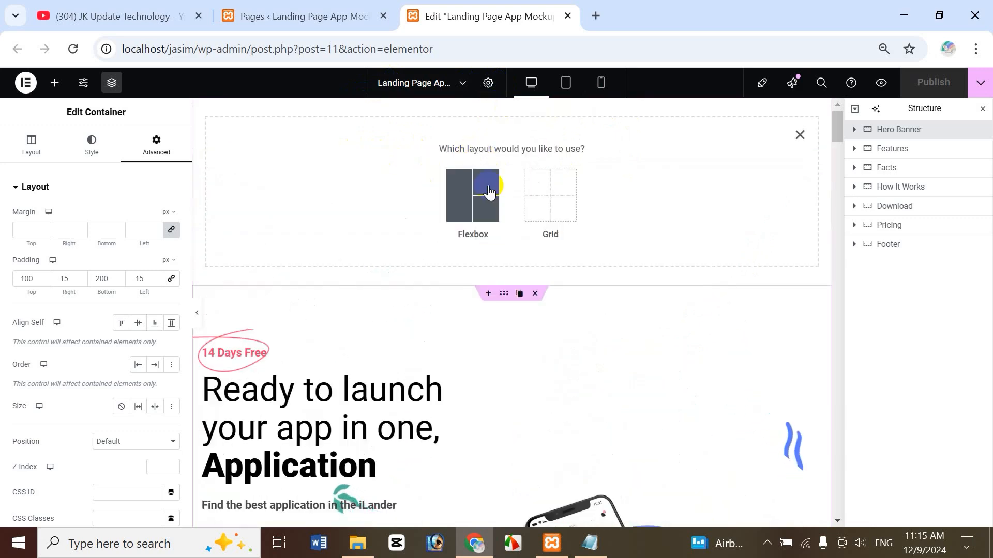
click(491, 184)
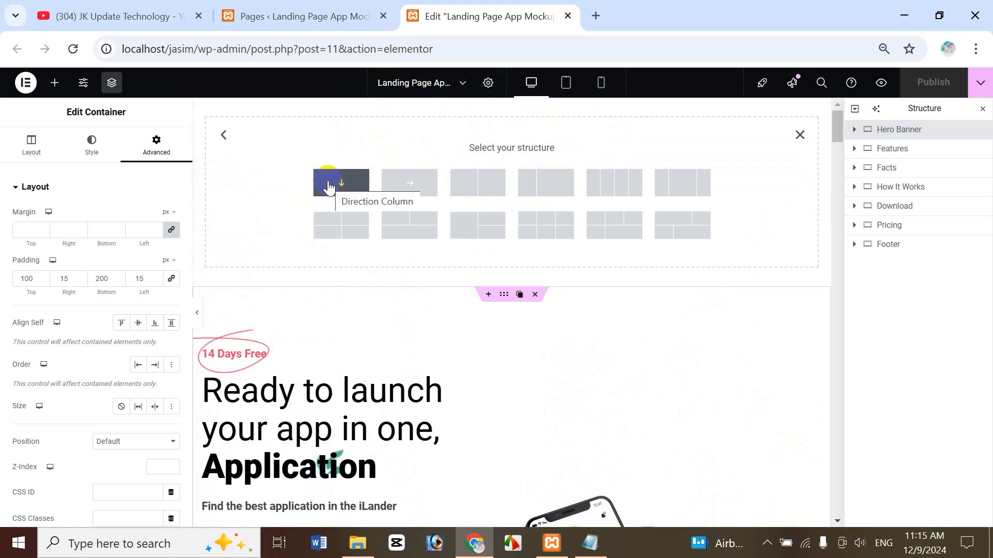
click(405, 183)
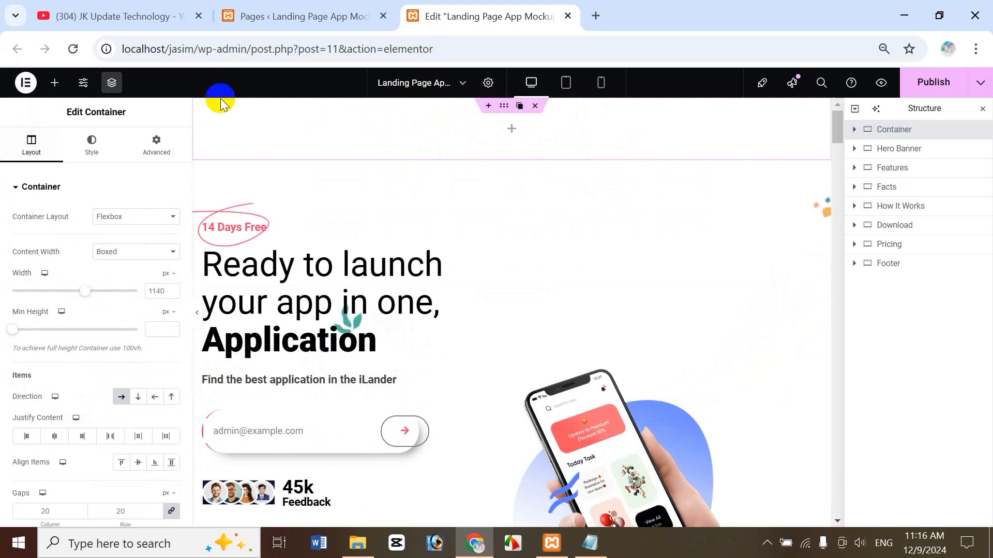
Give the top container padding 20, 15, 20, 15 px and name it Header.
click(148, 154)
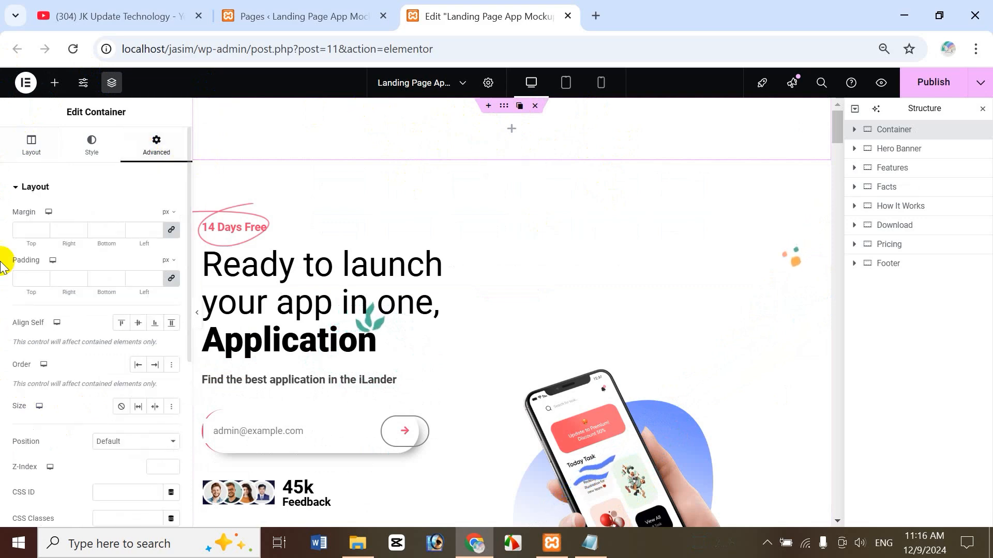
click(26, 282)
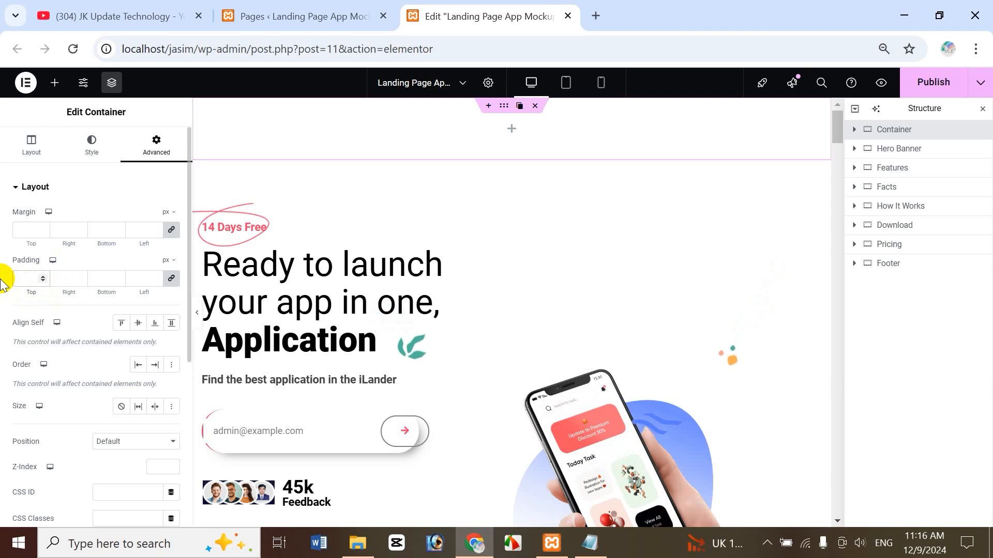
text(20)
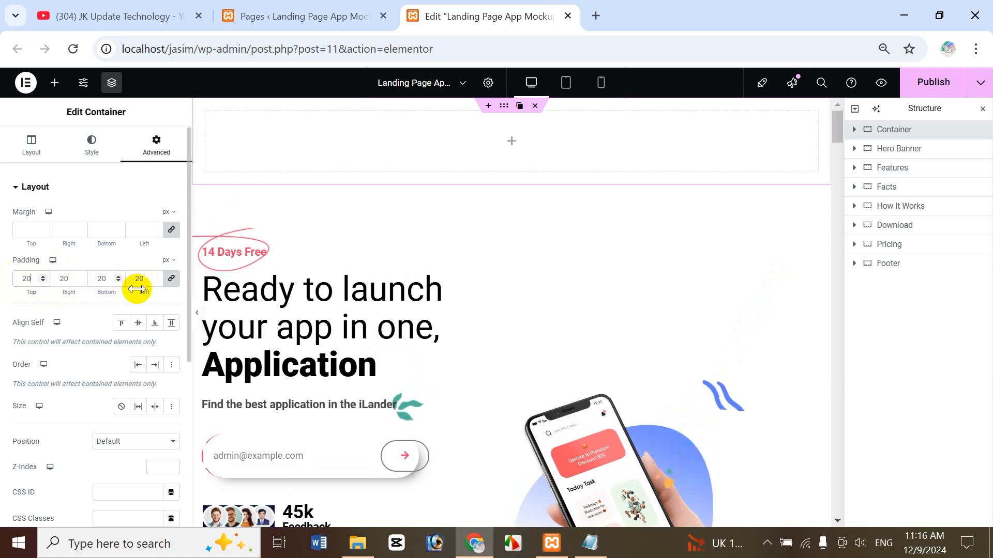
double_click(62, 280)
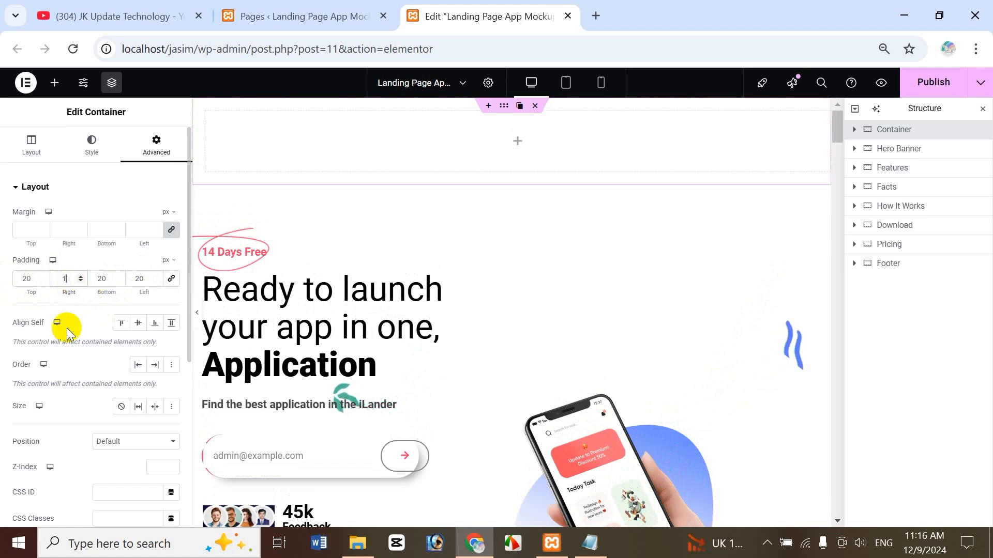
text(15)
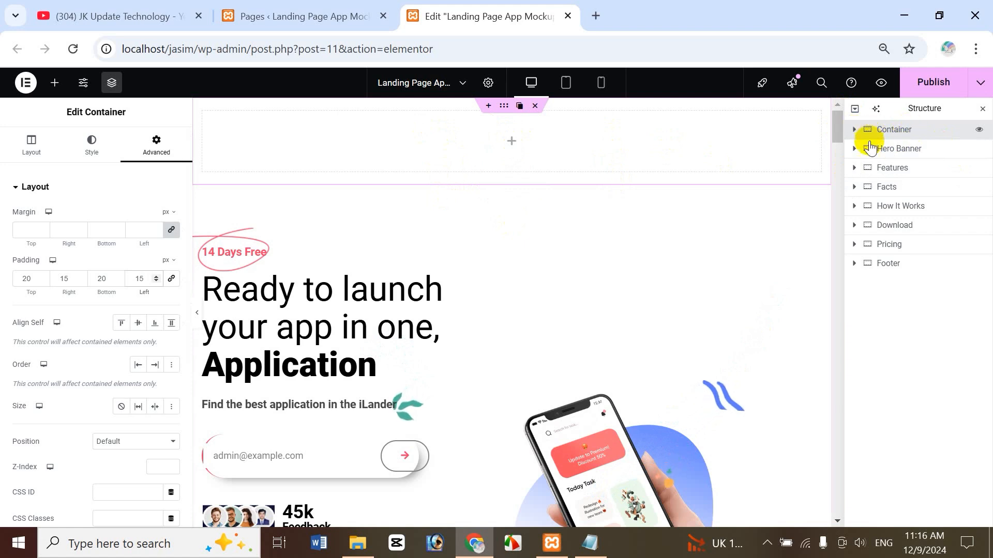
double_click(899, 131)
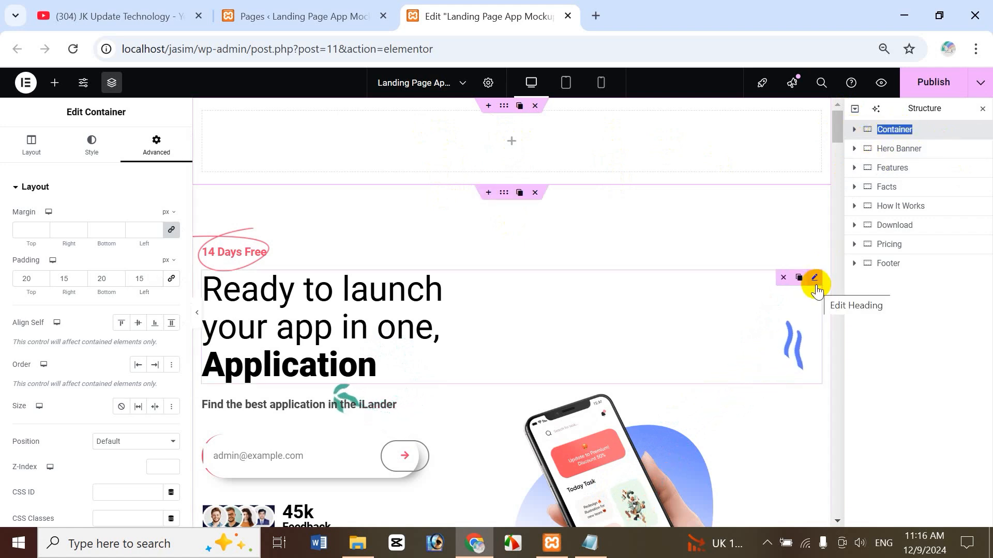
text(Header)
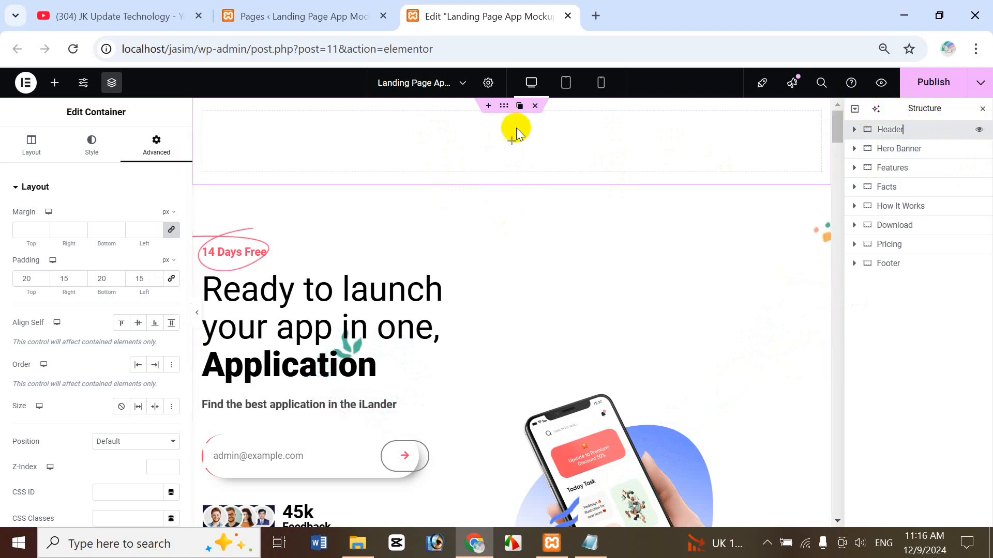
Add an Image widget into the empty Header container.
click(514, 143)
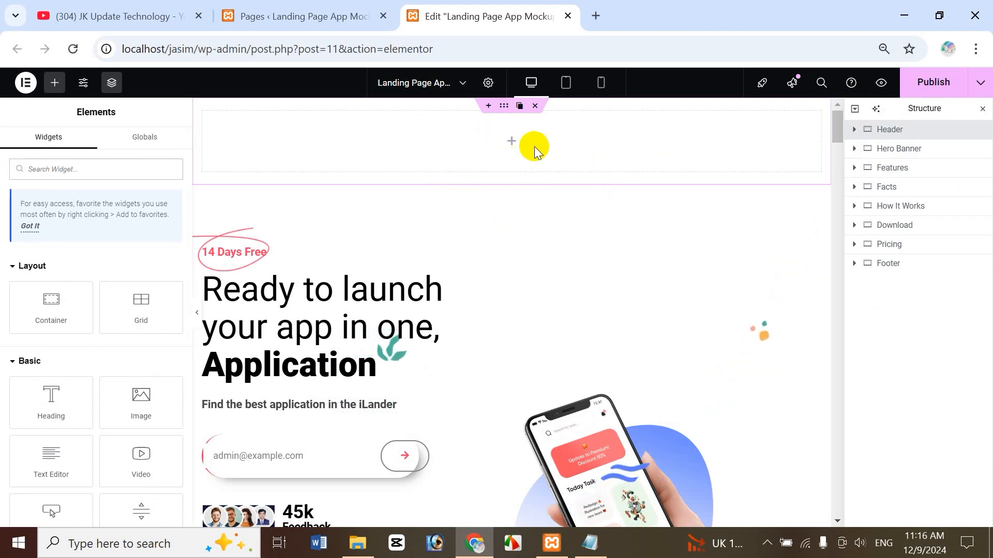
click(63, 170)
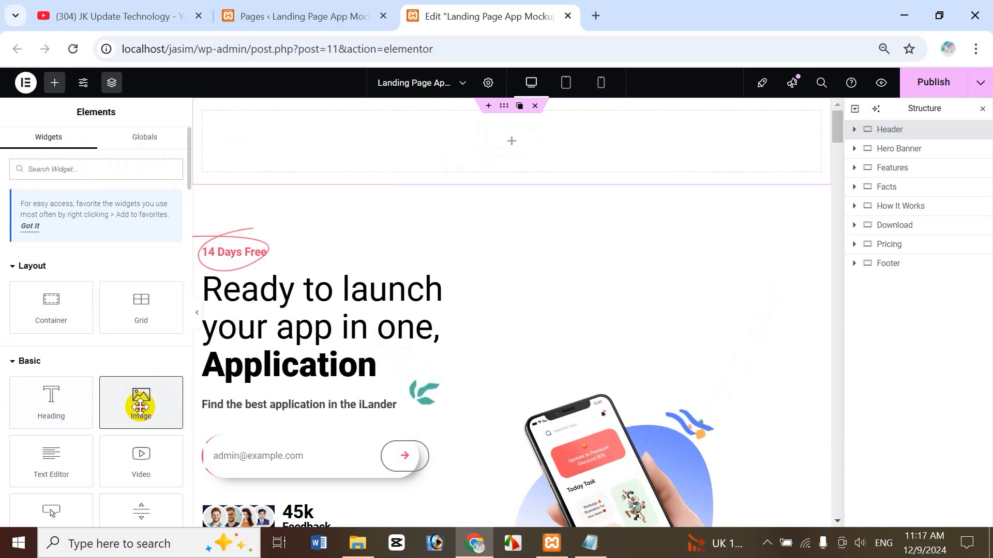
drag(140, 398, 522, 146)
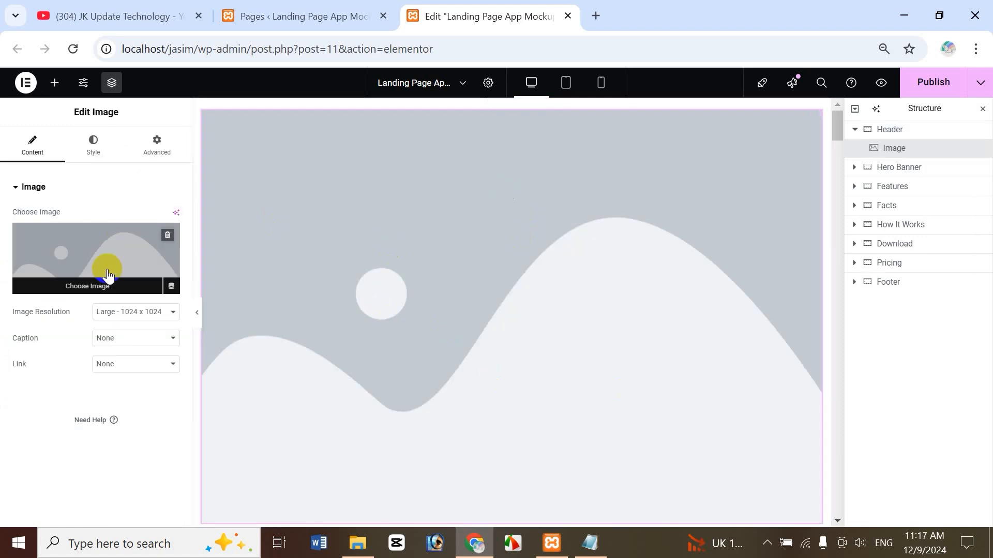
Set the image to the iLander-Logo from Media Library at Full resolution.
click(89, 288)
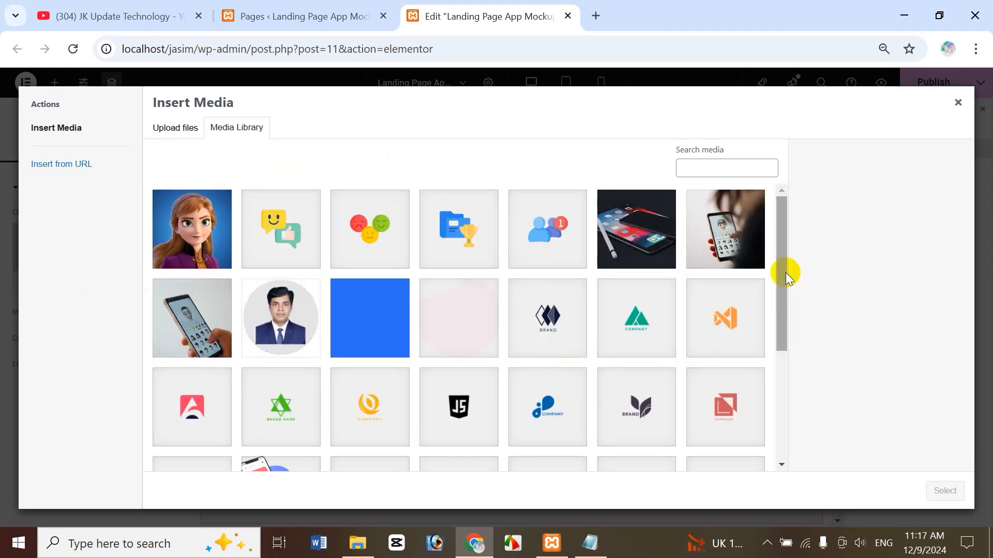
scroll(783, 280, down, 3)
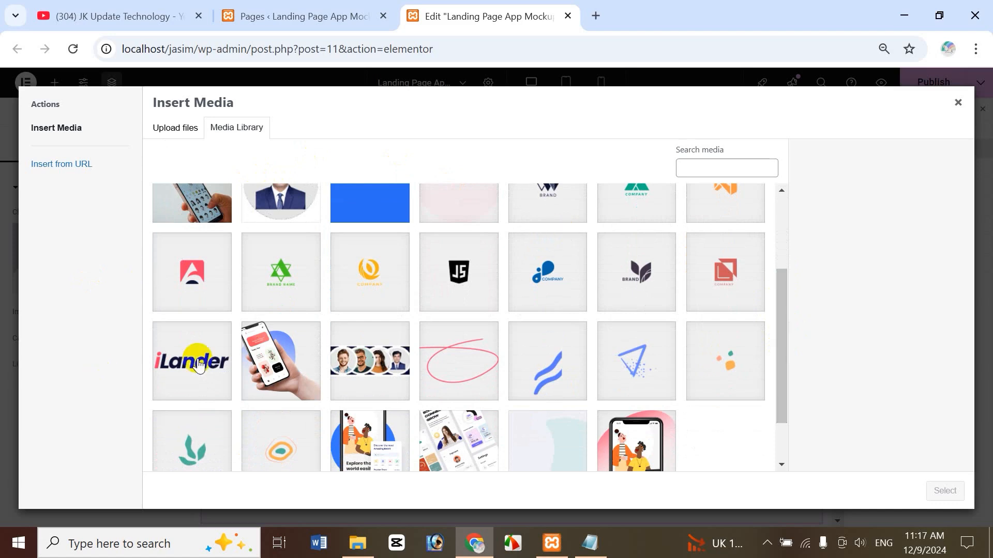
click(176, 371)
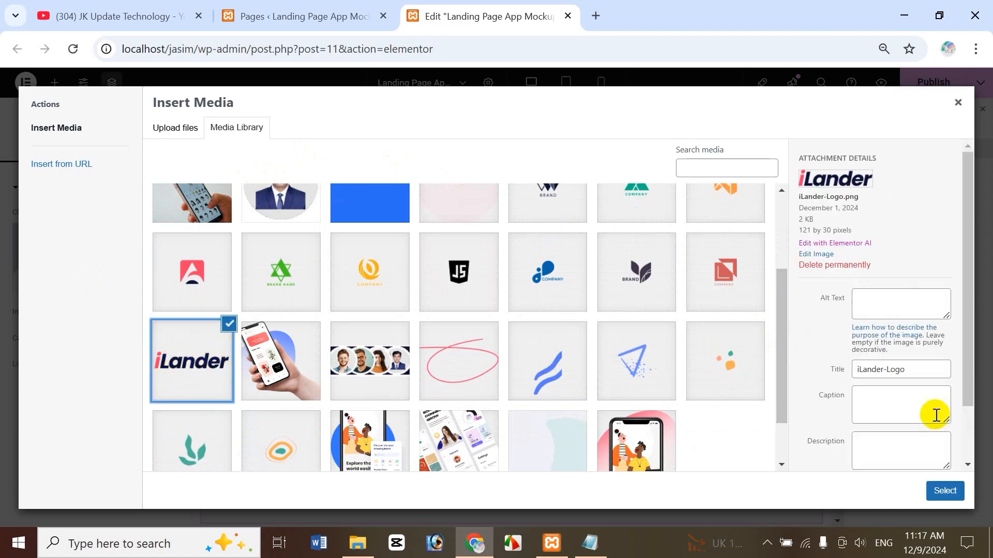
click(946, 491)
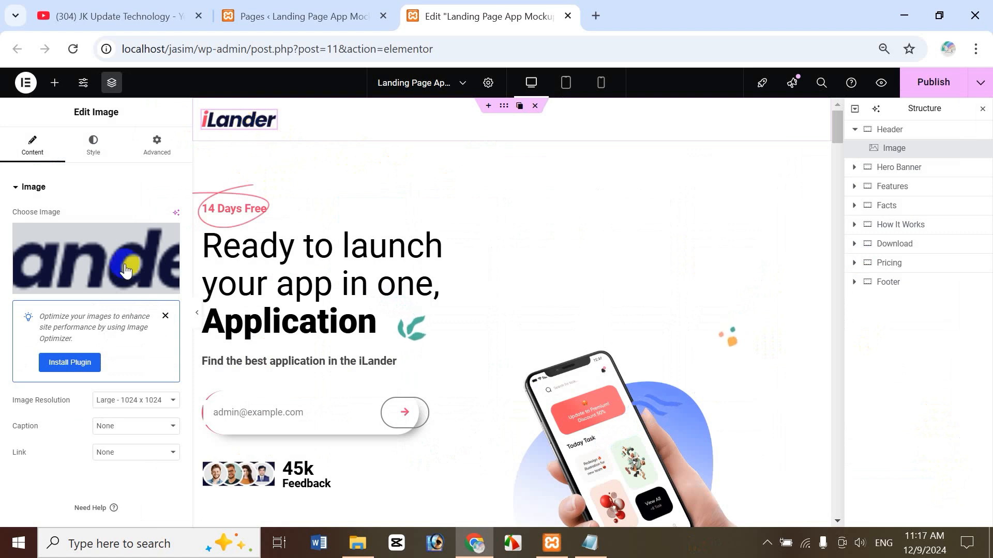
click(136, 399)
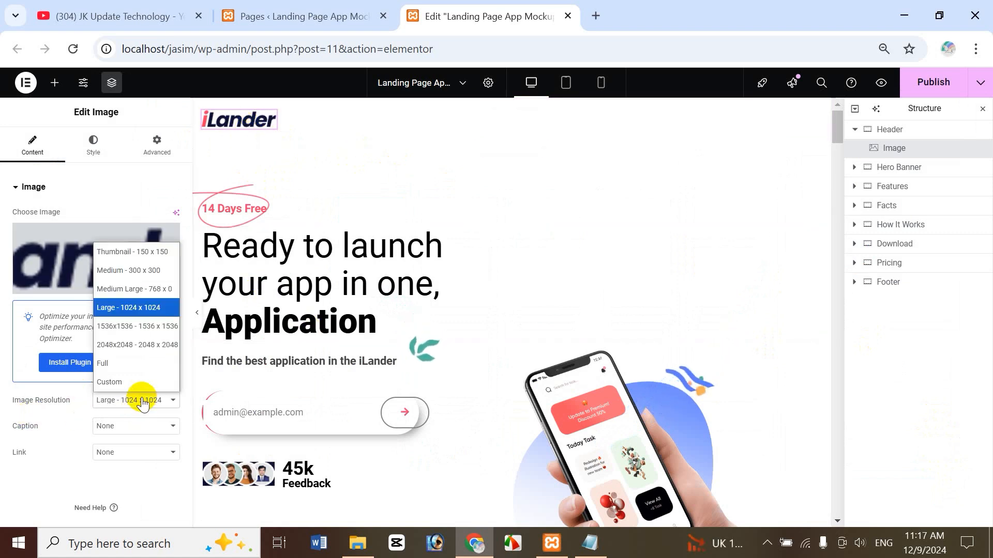
click(134, 365)
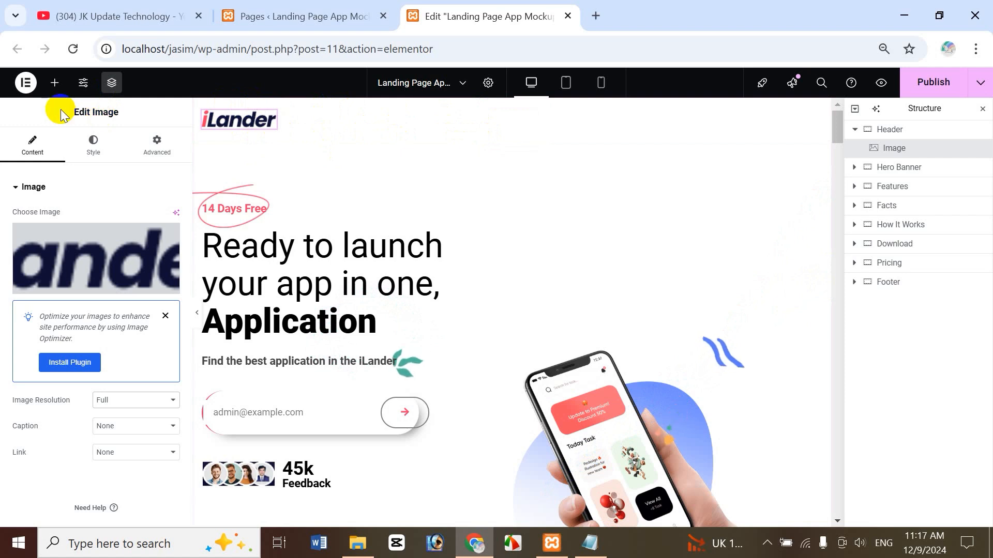
Search the widgets for 'nav' and drop the WordPress Menu widget beside the logo.
click(55, 84)
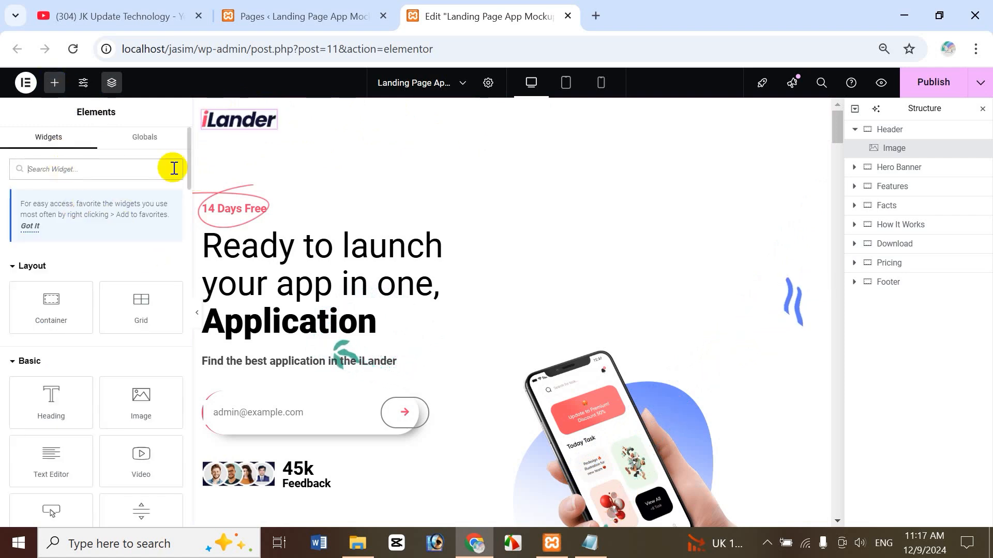
text(menu)
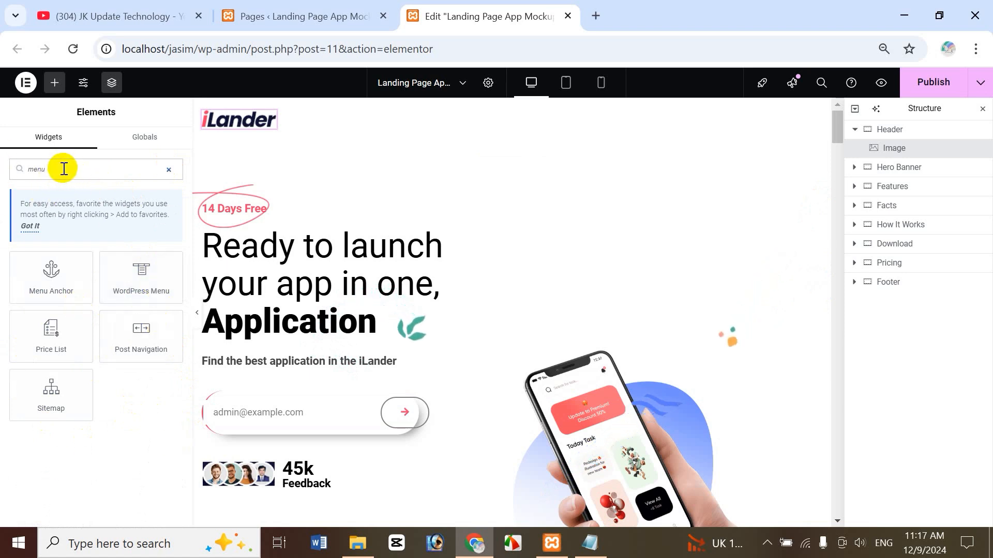
drag(62, 168, 5, 160)
text(nav)
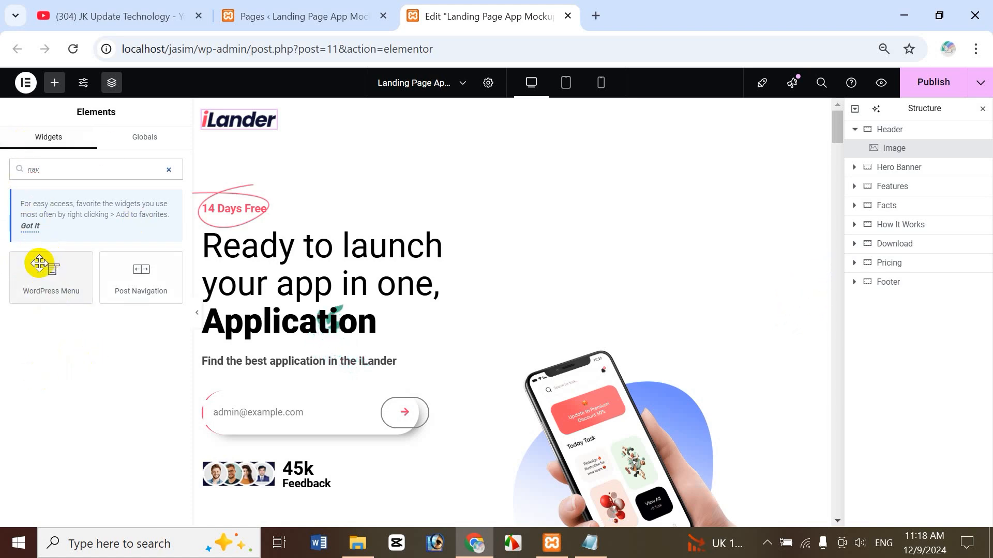
drag(40, 286, 277, 120)
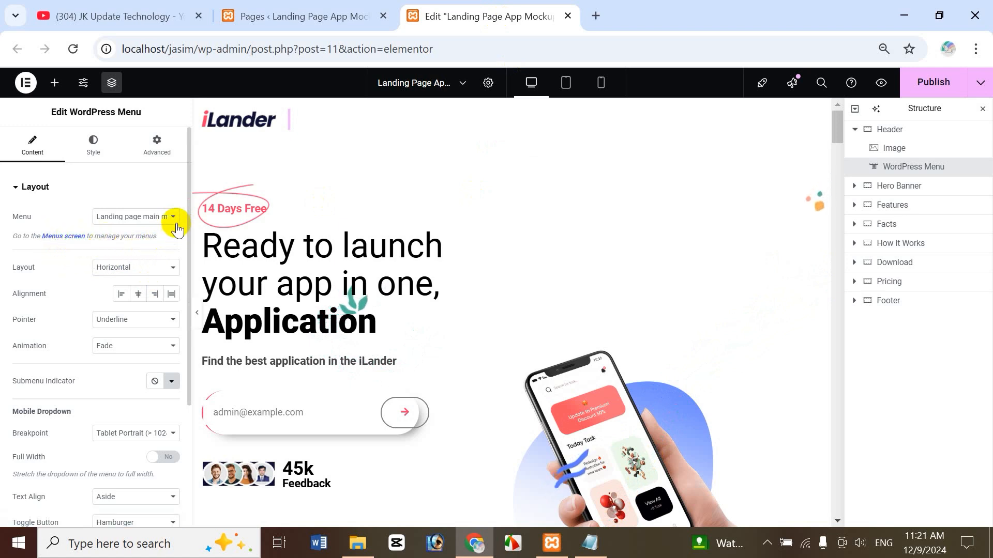
Open the WordPress Appearance > Menus page, closing the duplicate menus tab.
click(69, 237)
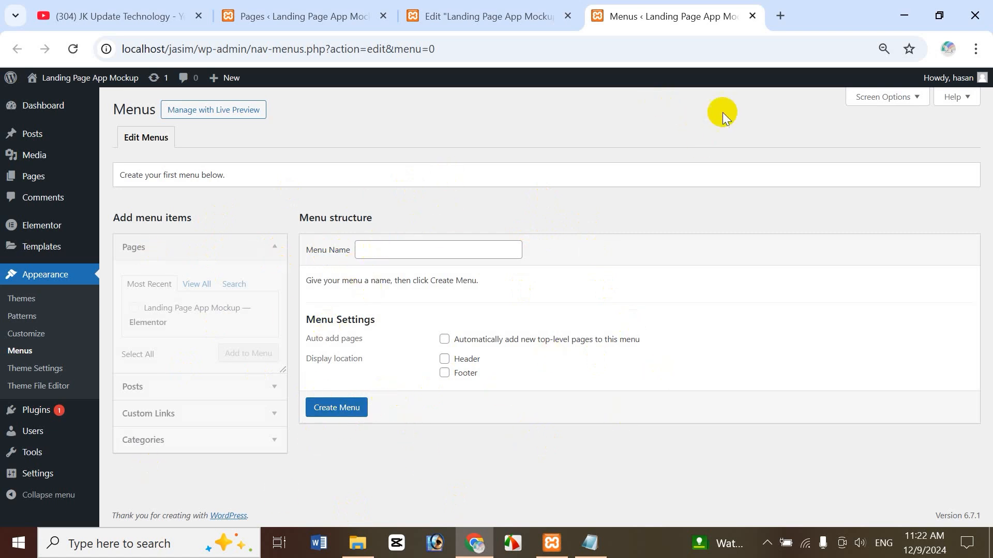
click(753, 16)
click(317, 17)
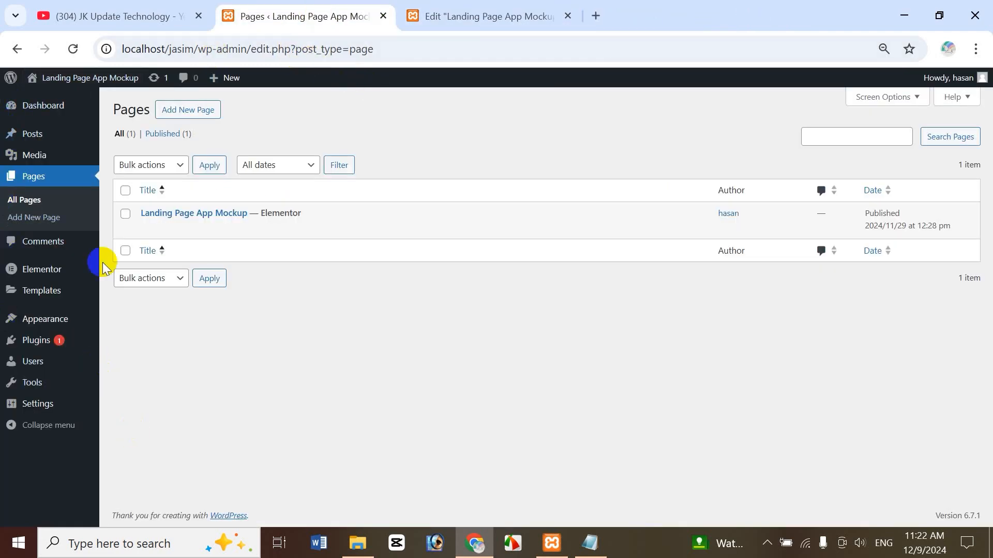
mouse_move(64, 329)
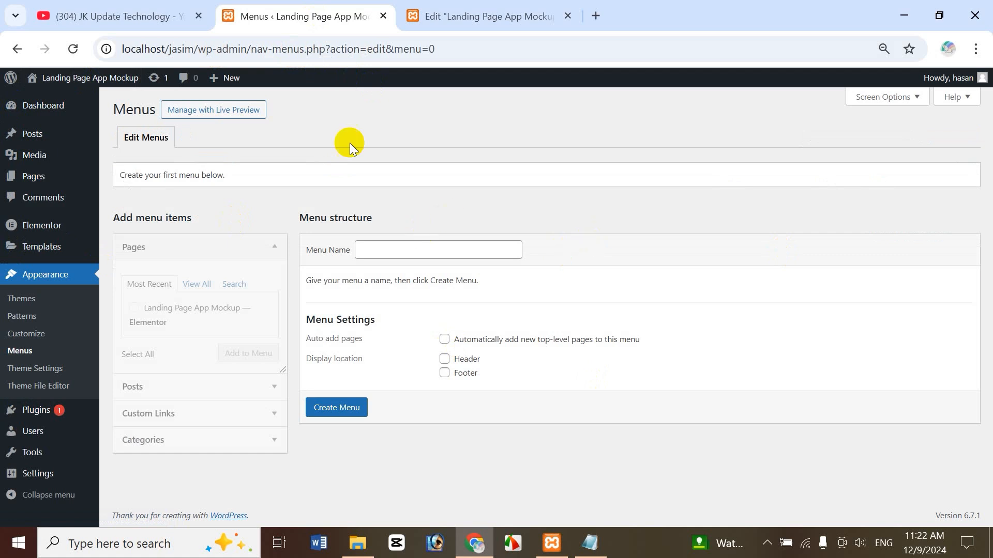
Create a new menu named 'Landing page main menu'.
click(384, 250)
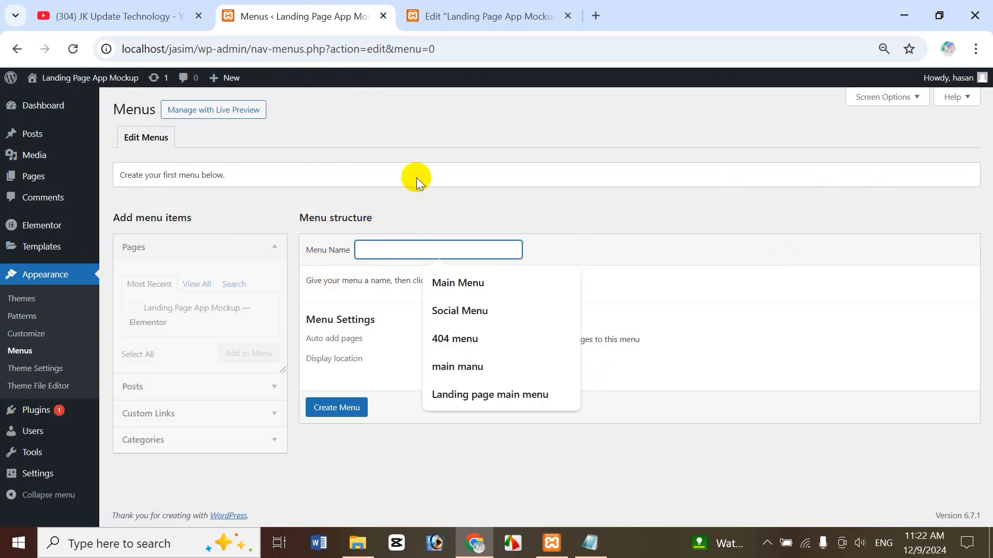
text(lan)
key(ctrl+a)
key(BackSpace)
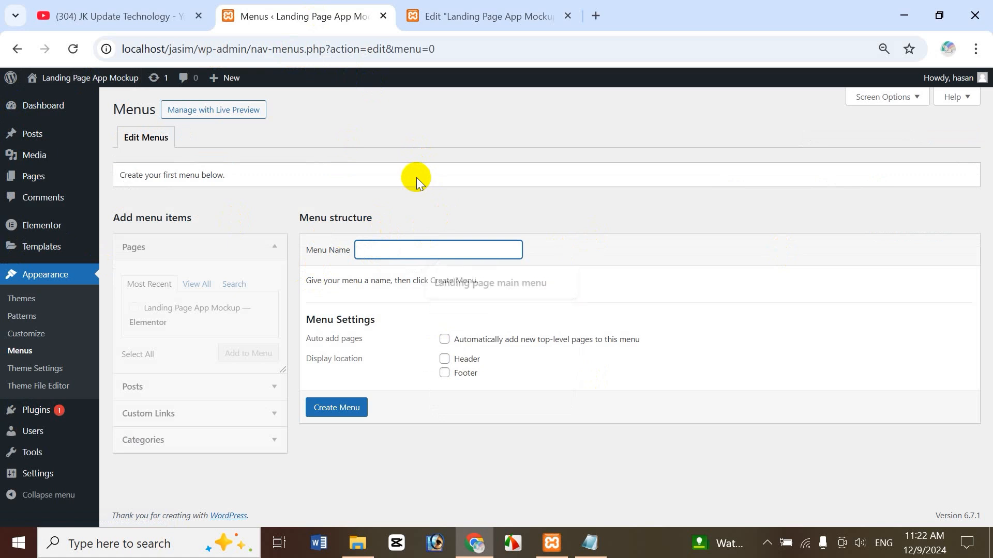
text(Landing paf)
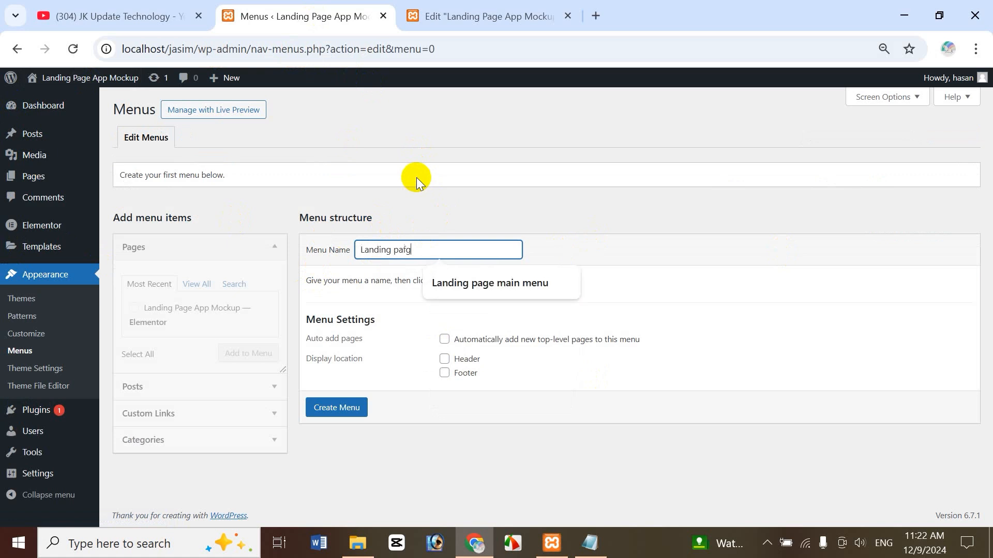
key(BackSpace)
text(ge main menu)
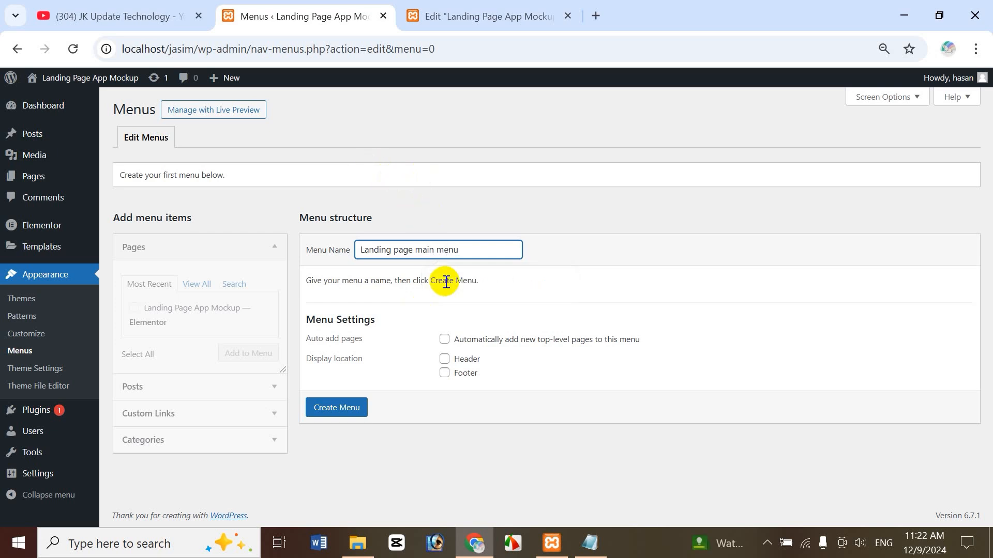
click(332, 414)
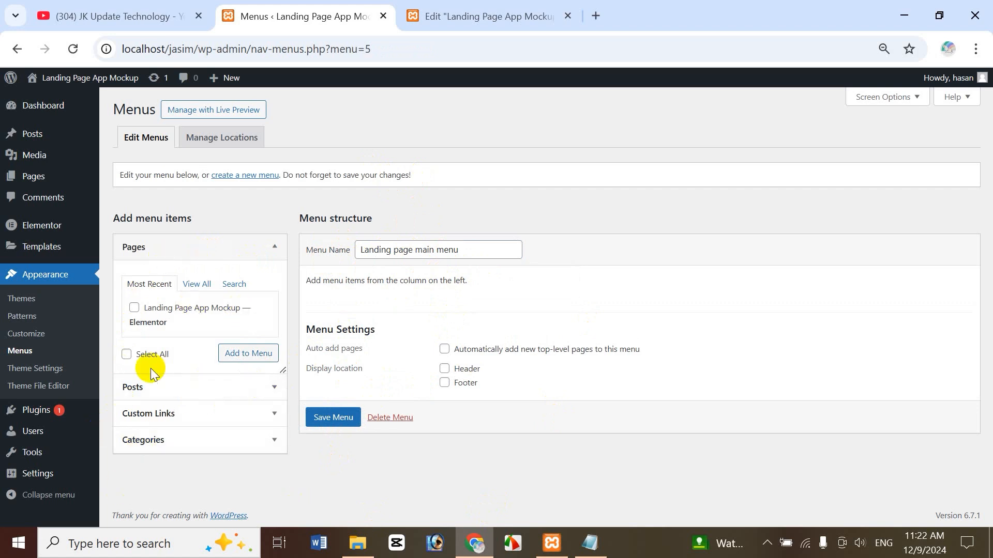
click(389, 79)
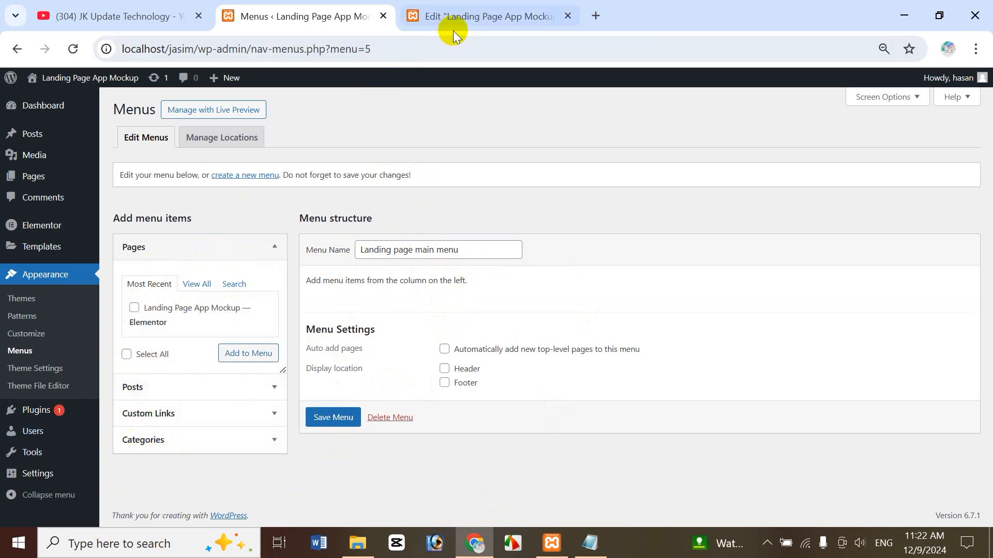
click(498, 16)
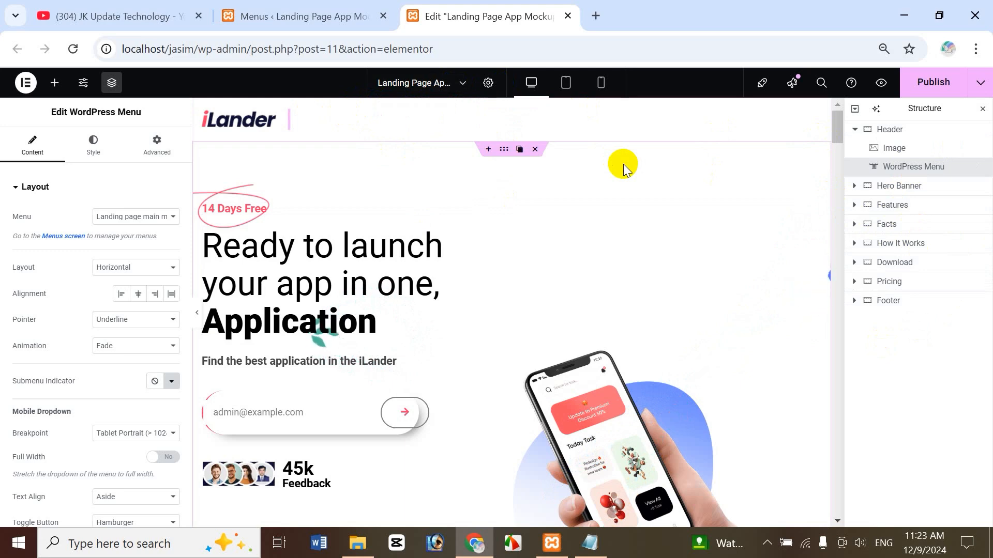
click(286, 11)
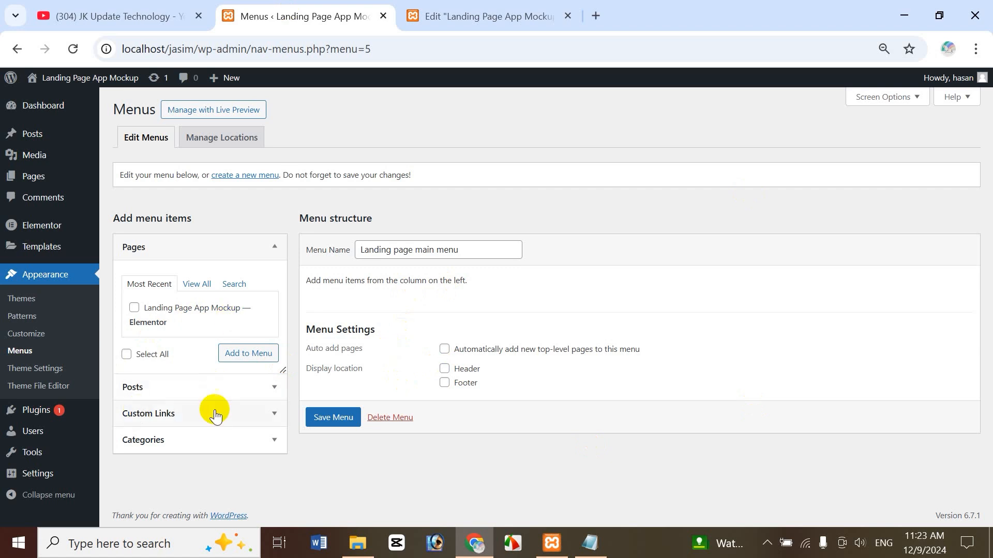
Open the Custom Links fields and compare the #banner URL with the Hero Banner's settings.
click(182, 420)
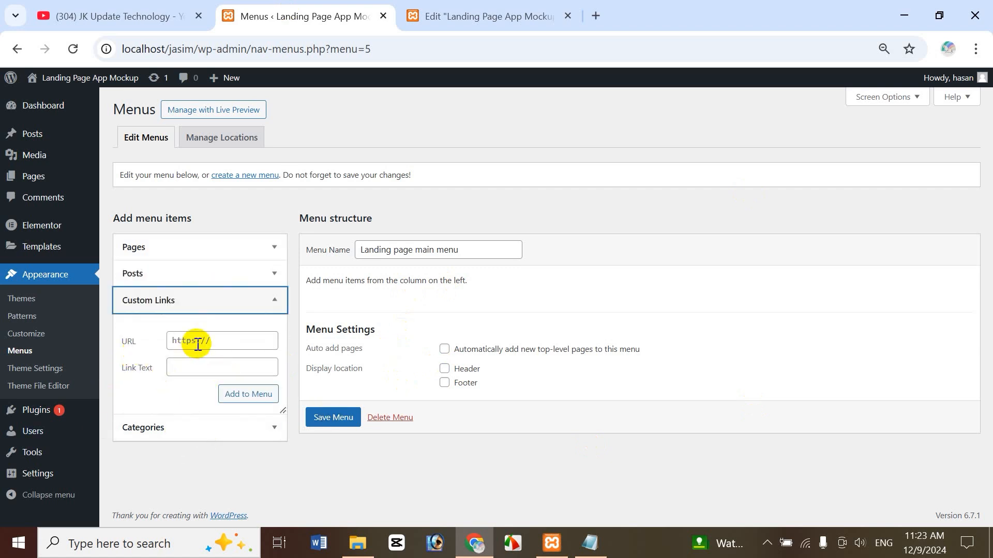
click(517, 22)
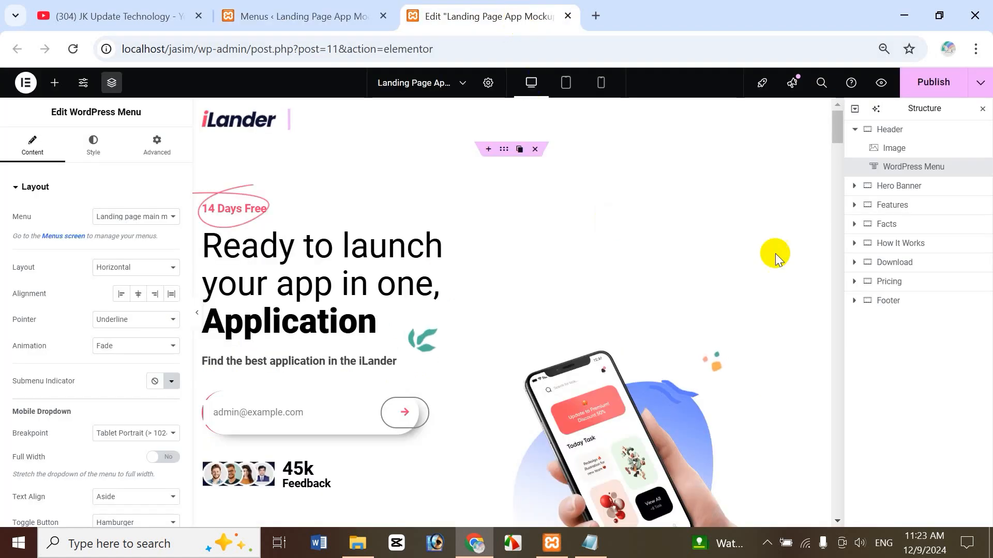
click(907, 189)
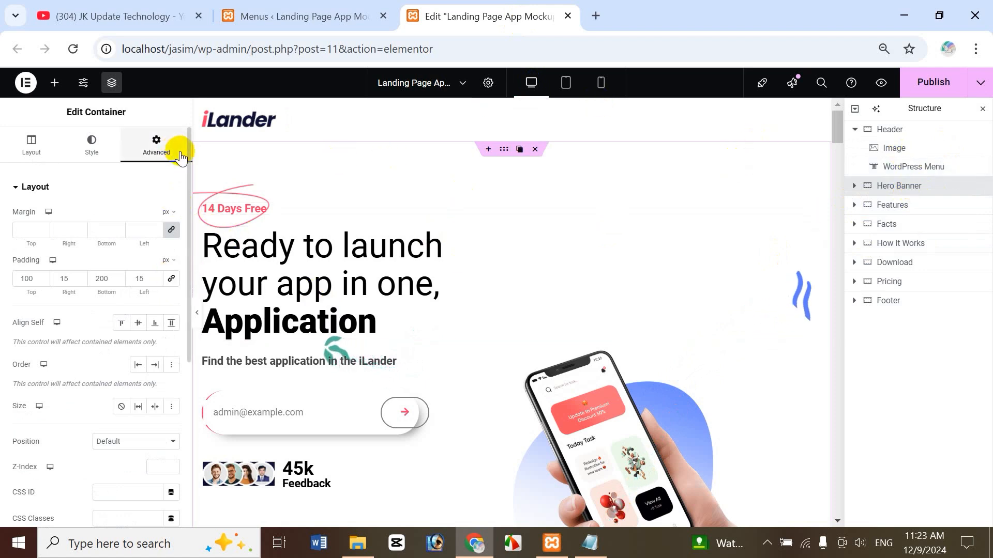
drag(188, 200, 191, 296)
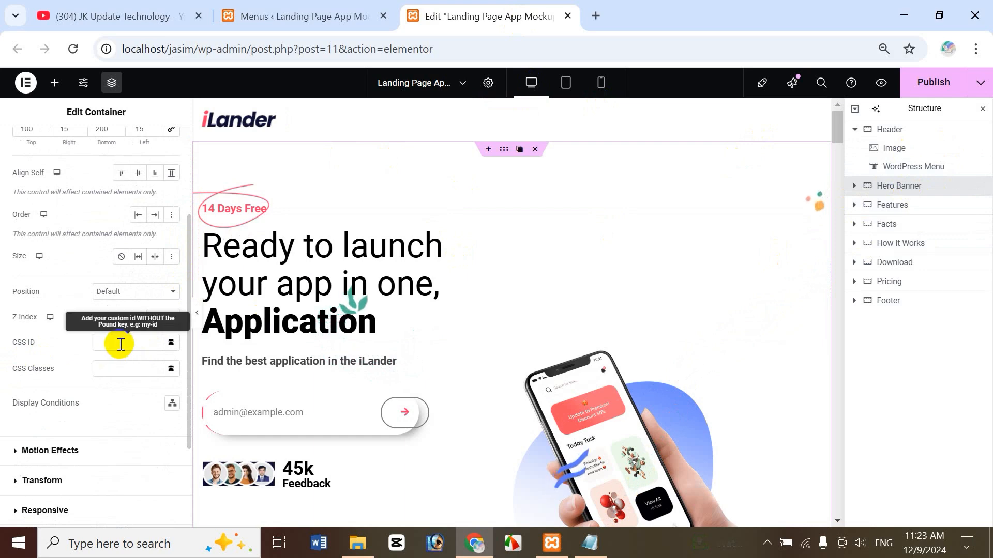
click(335, 16)
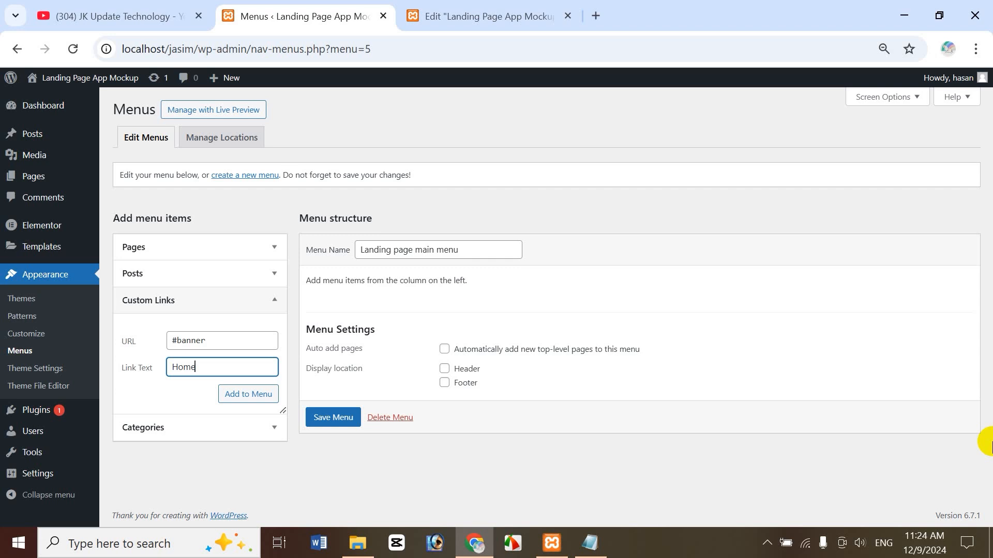
double_click(180, 344)
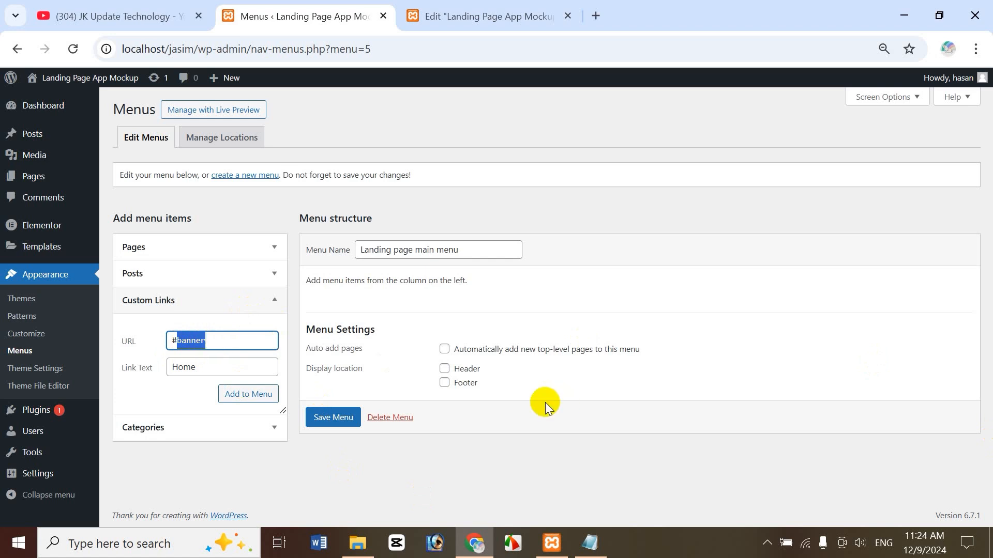
click(462, 23)
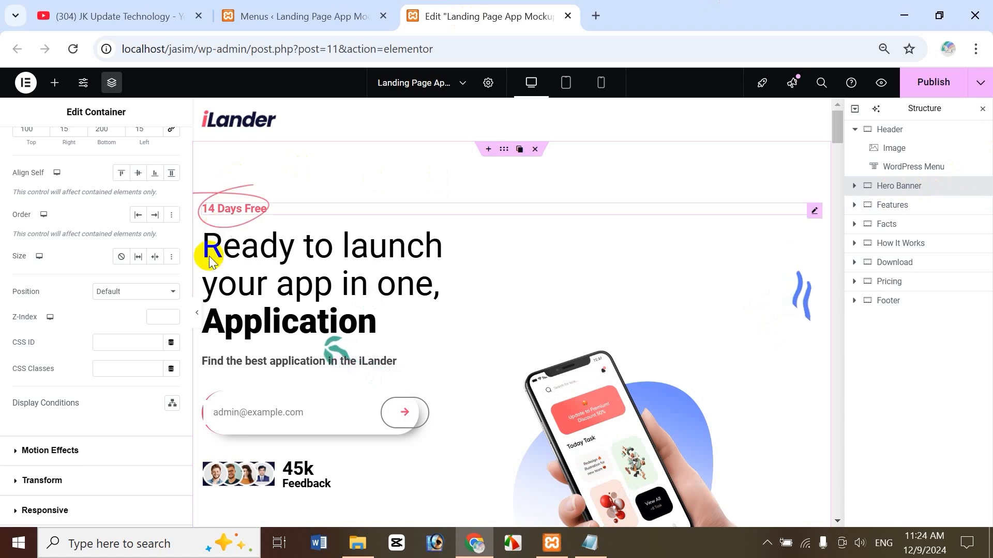
drag(187, 241, 187, 285)
Set the Hero Banner's CSS ID to 'banner' and add the Home link to #banner.
click(97, 268)
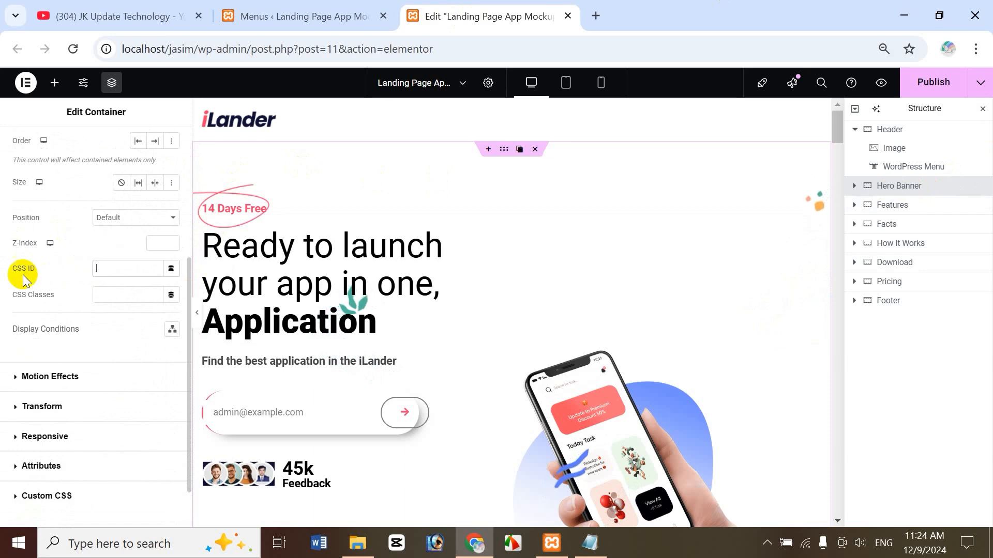
text(banner)
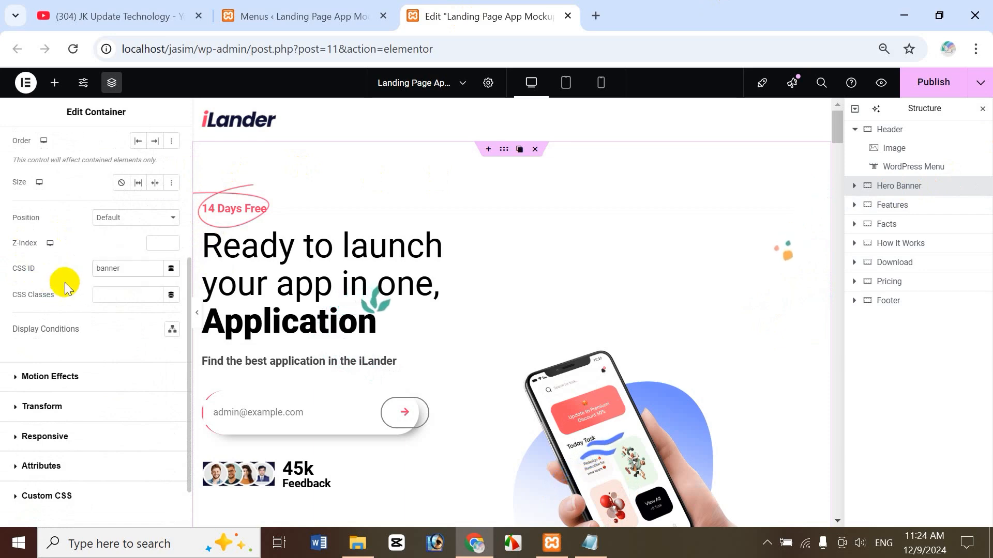
click(307, 18)
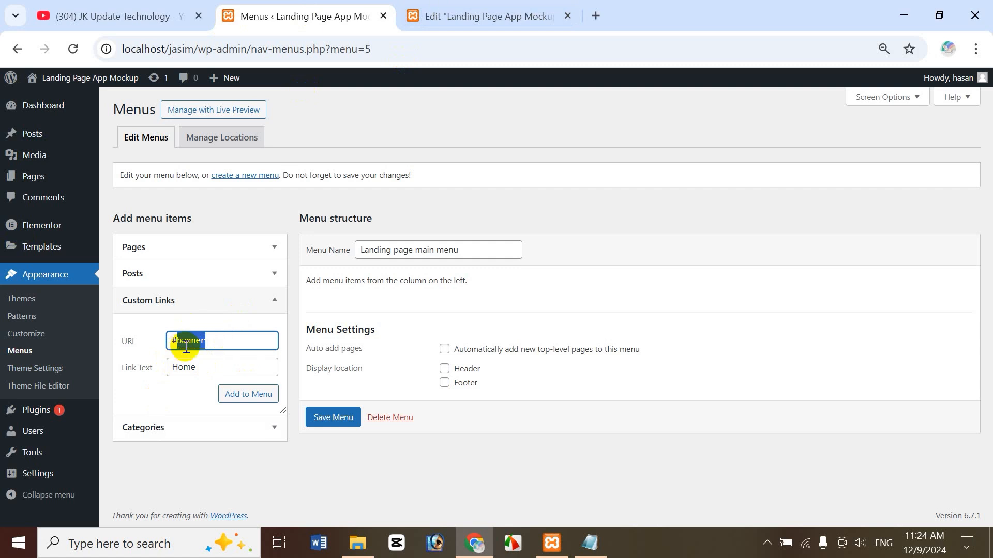
click(515, 23)
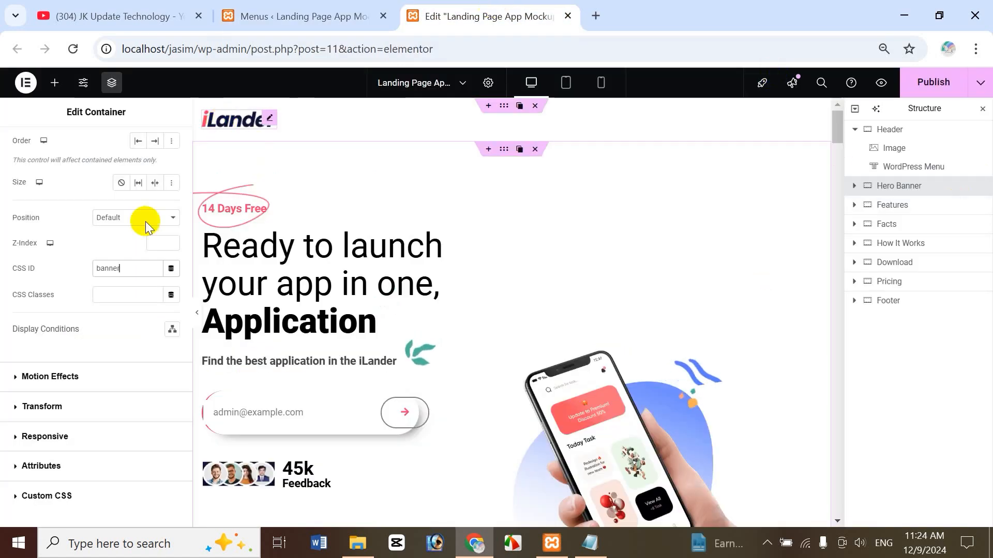
click(133, 270)
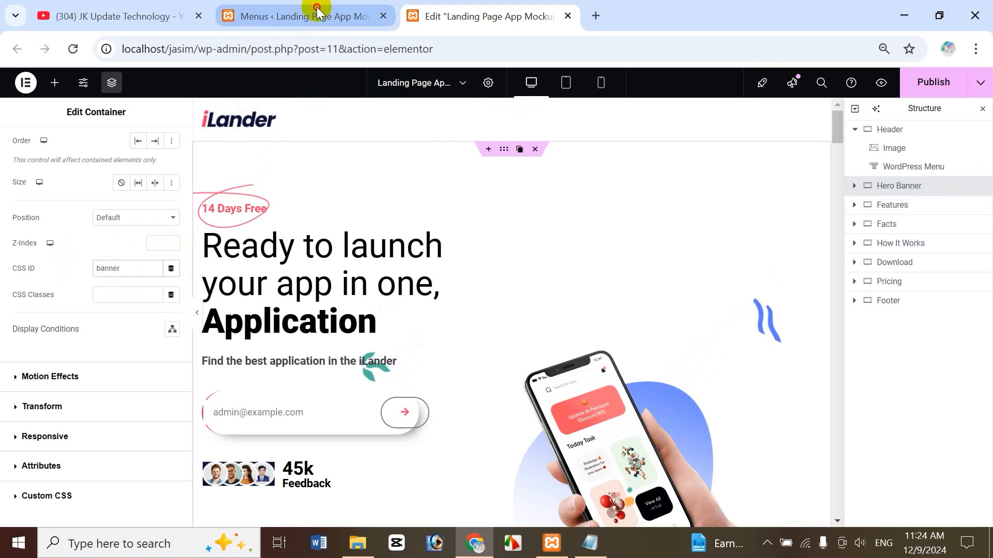
click(290, 16)
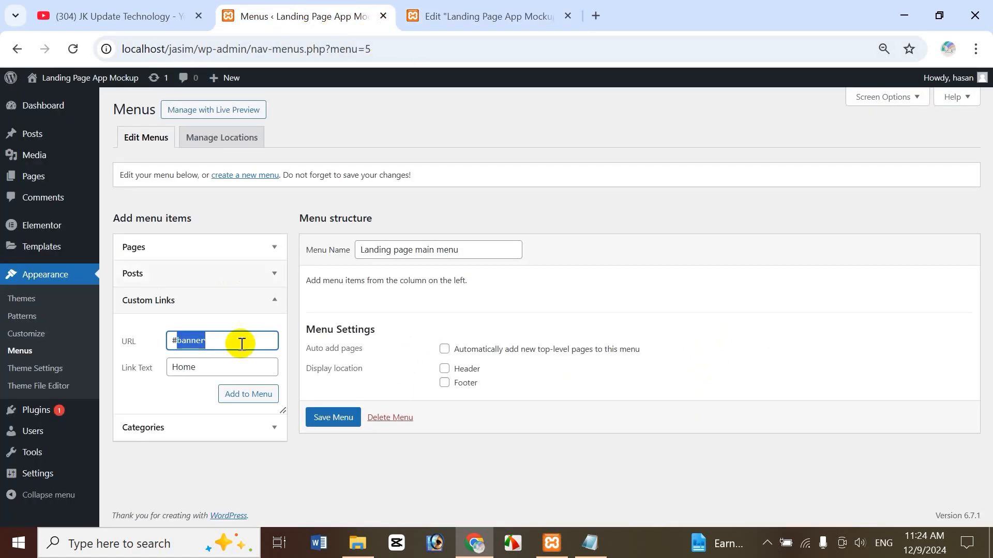
click(261, 398)
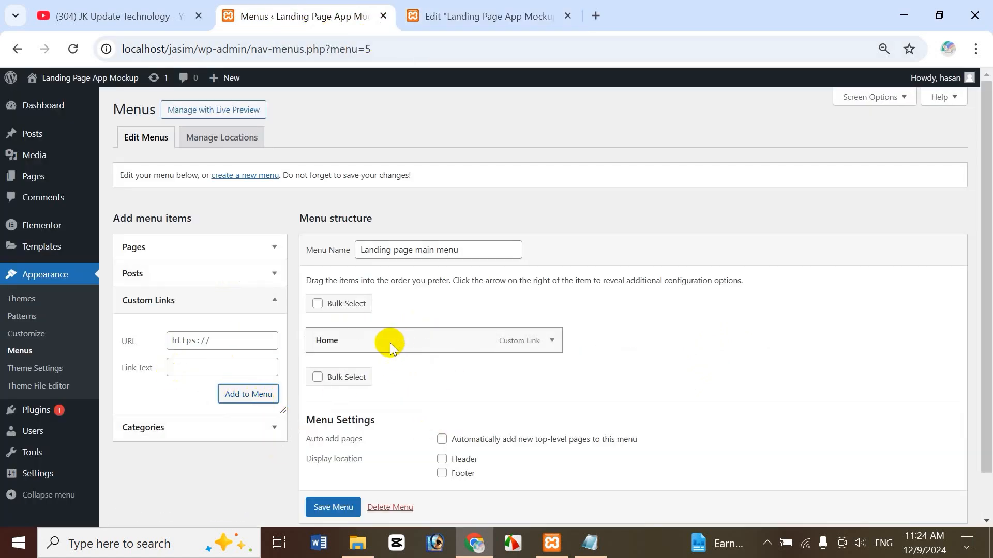
Select the Features section and fill the custom link URL #features and text Features.
click(476, 10)
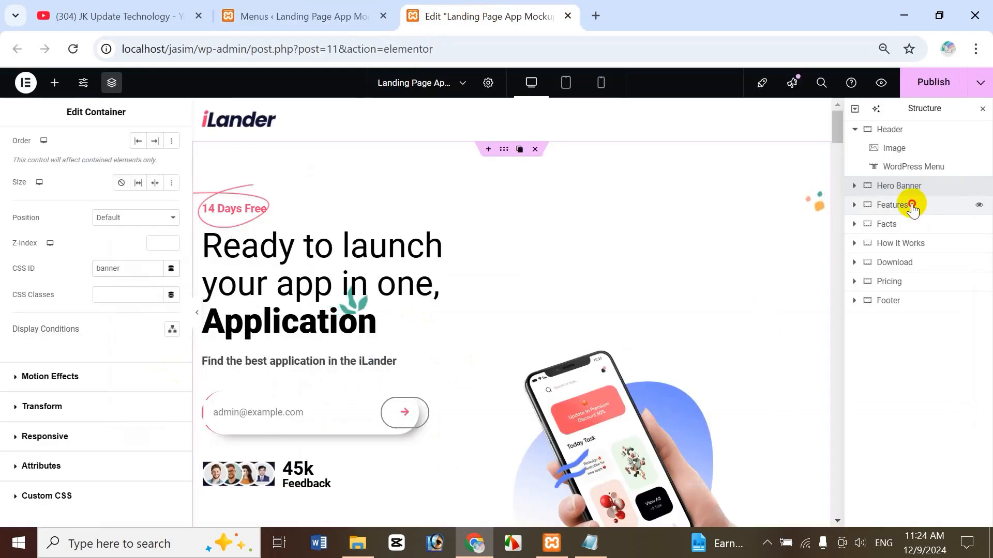
click(911, 207)
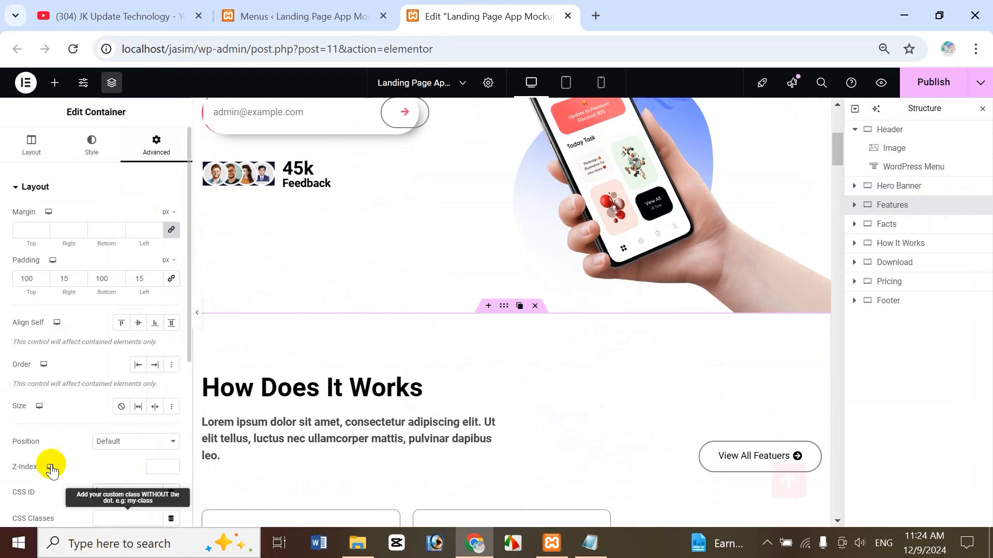
click(309, 18)
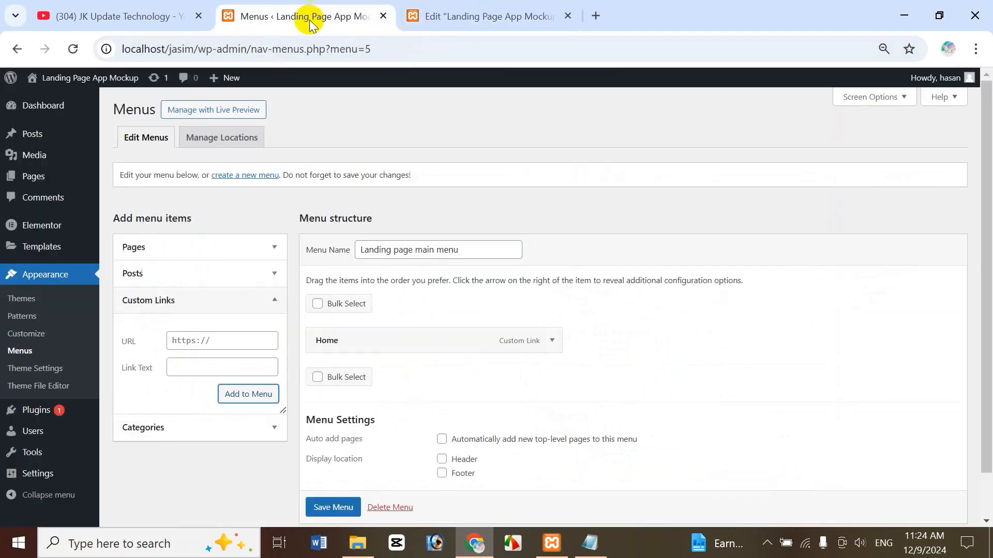
click(177, 340)
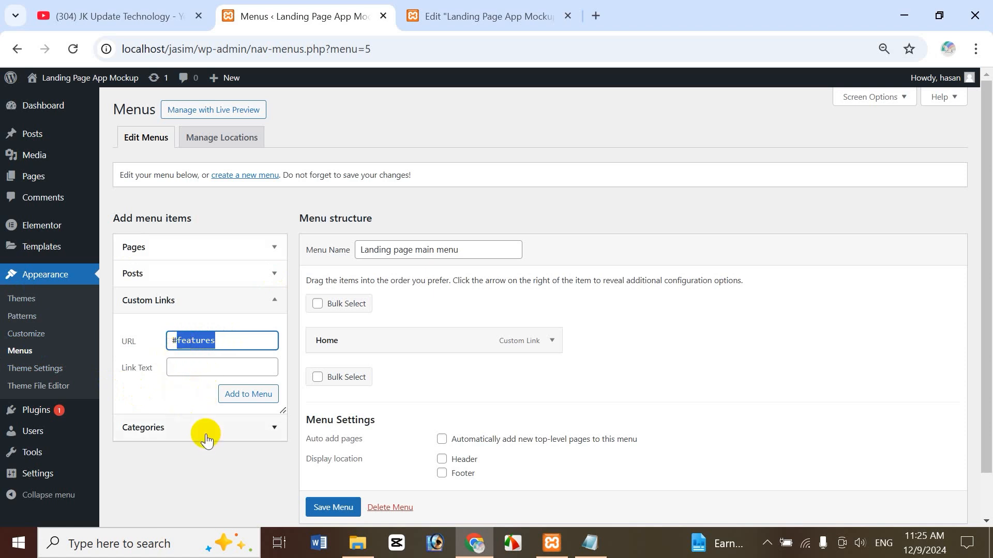
click(443, 13)
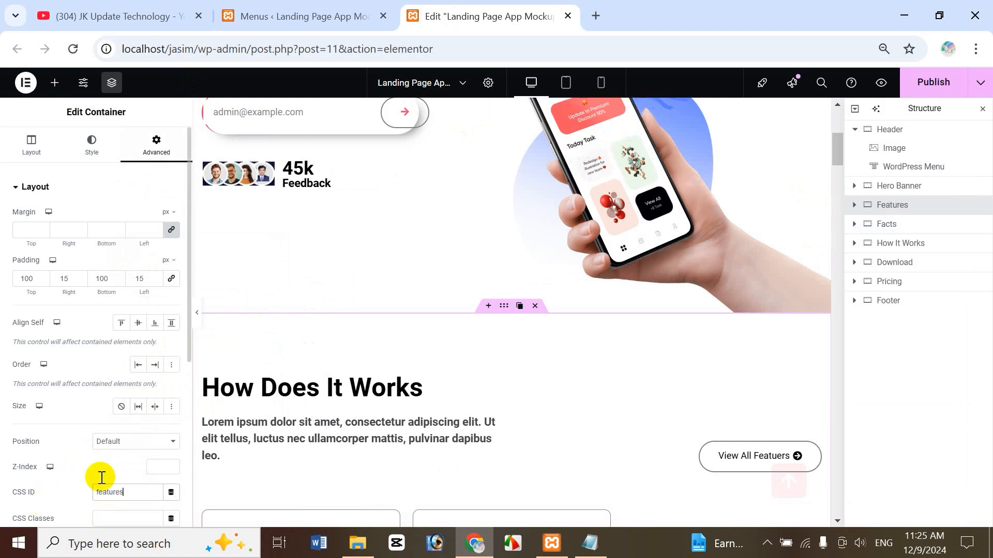
click(296, 16)
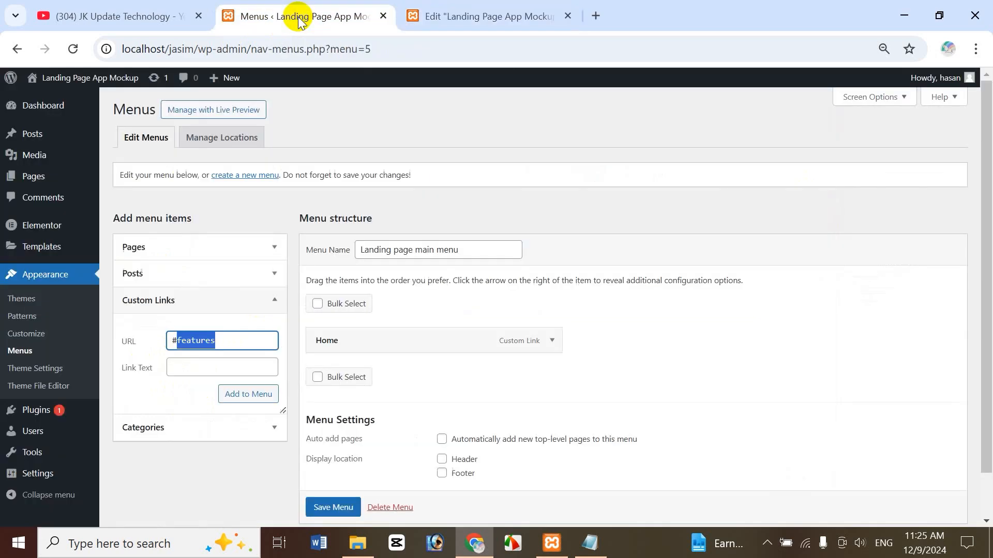
click(201, 366)
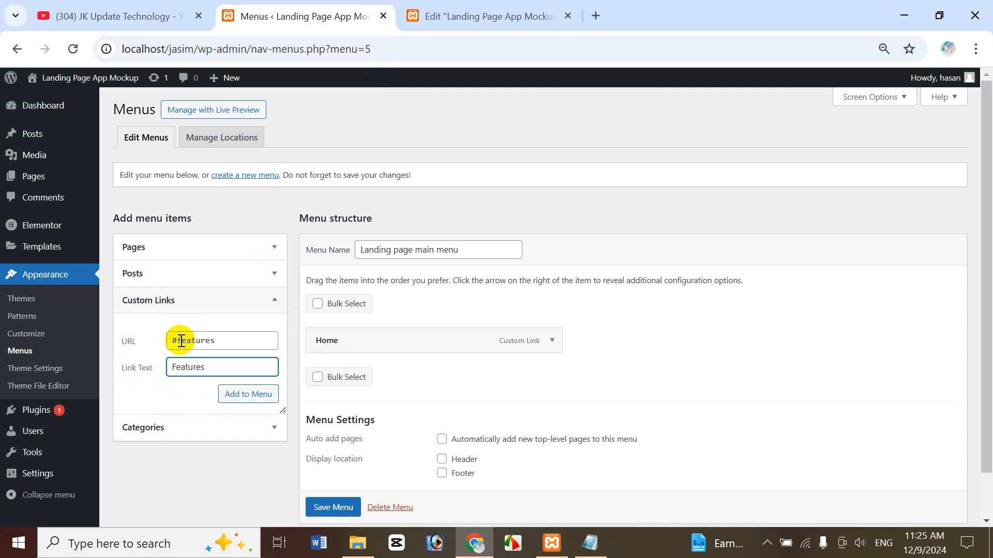
Give the Features section the CSS ID 'features' and add the Features link to the menu.
click(499, 20)
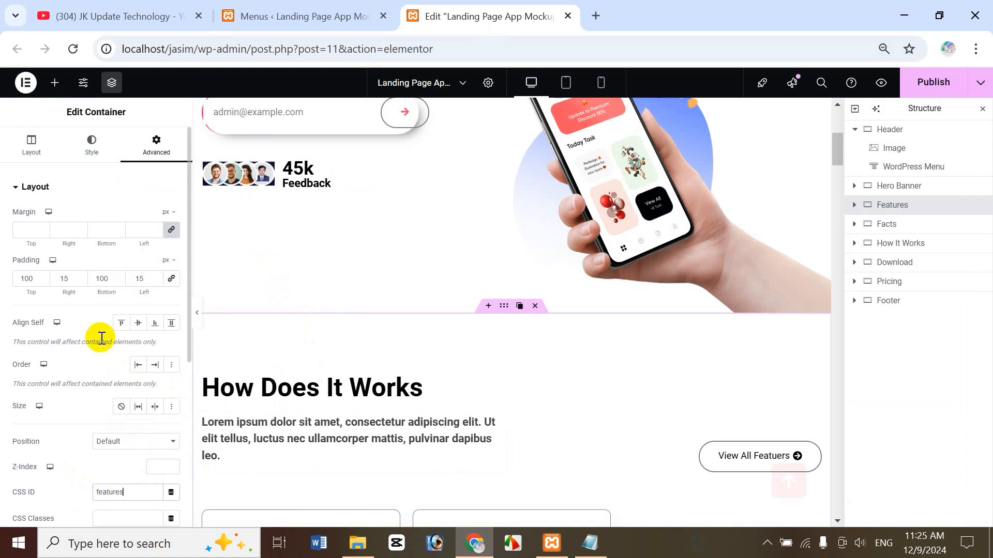
click(327, 7)
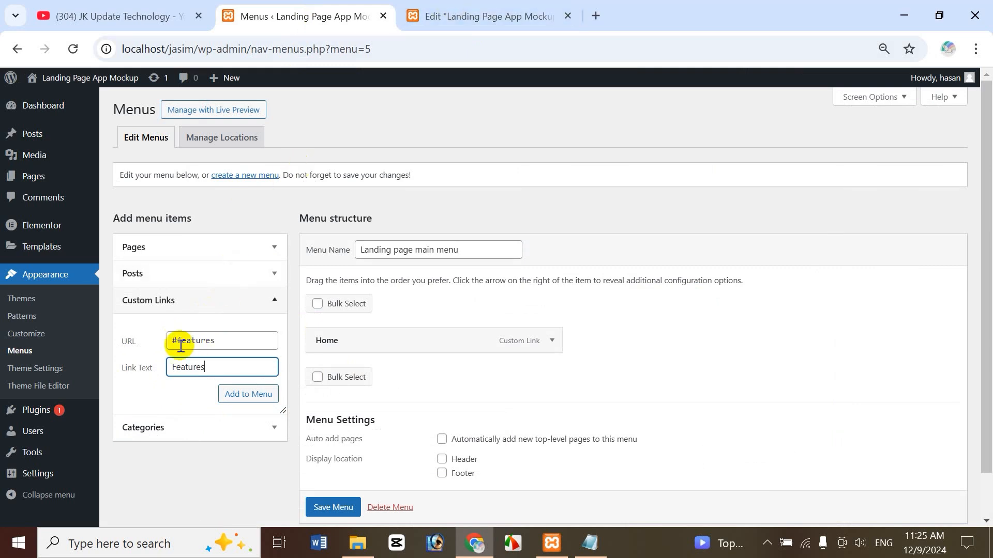
click(445, 17)
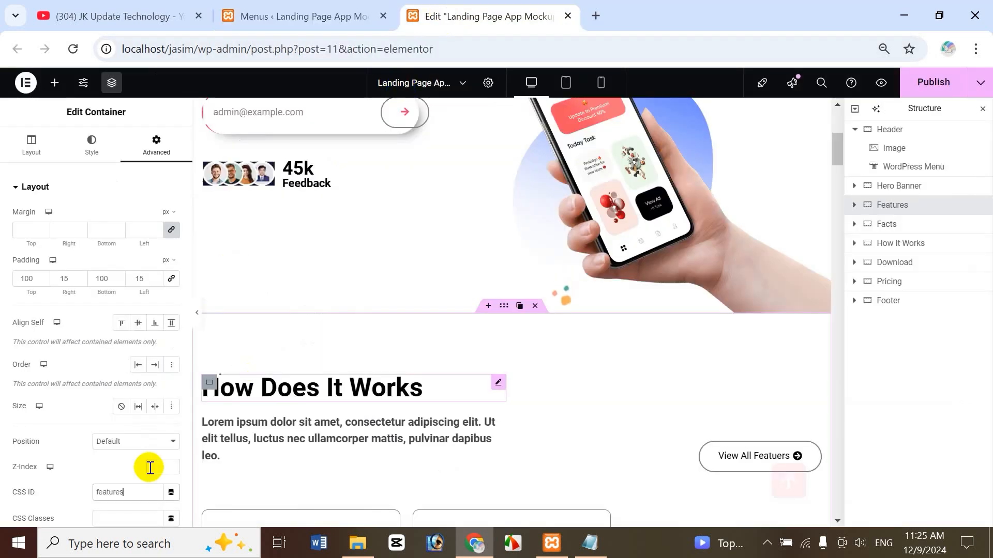
click(272, 16)
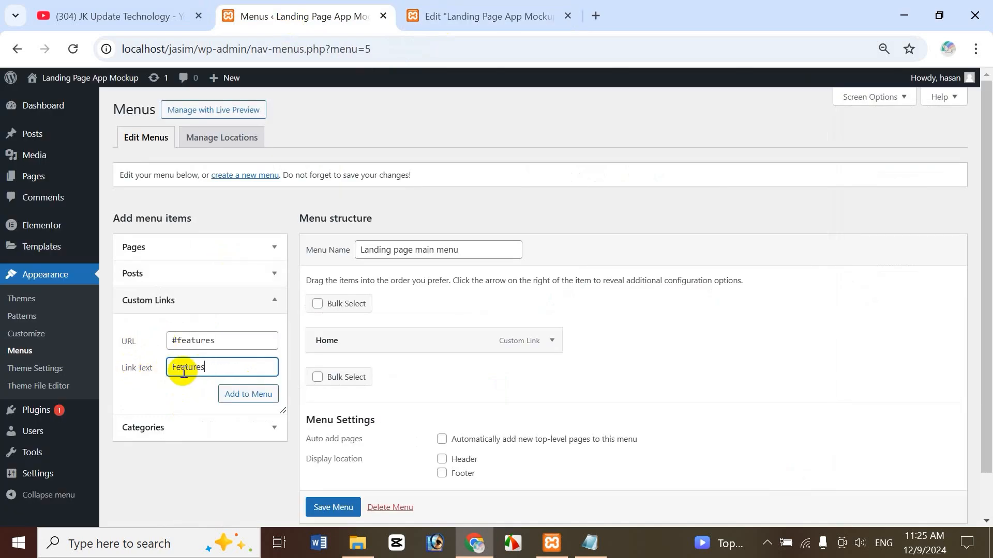
click(422, 7)
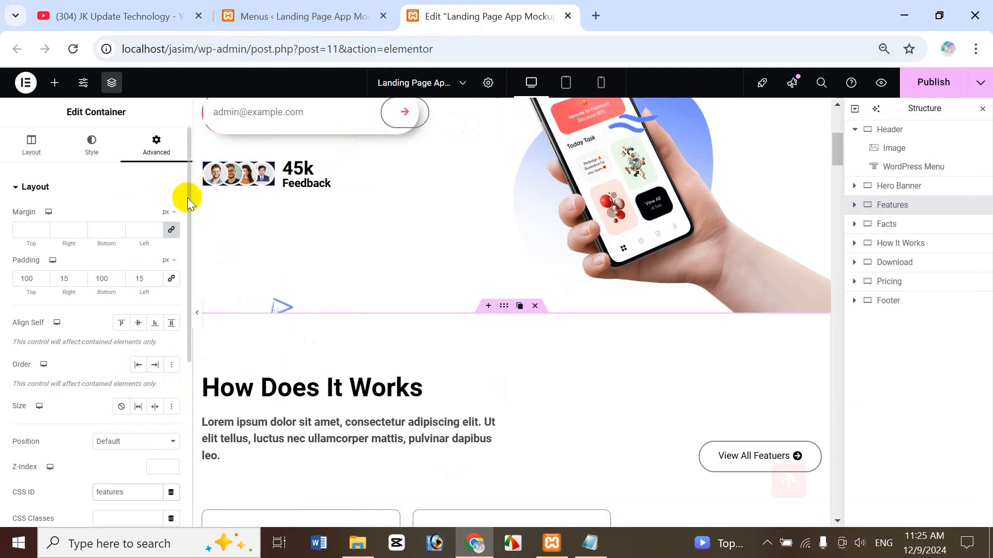
click(290, 21)
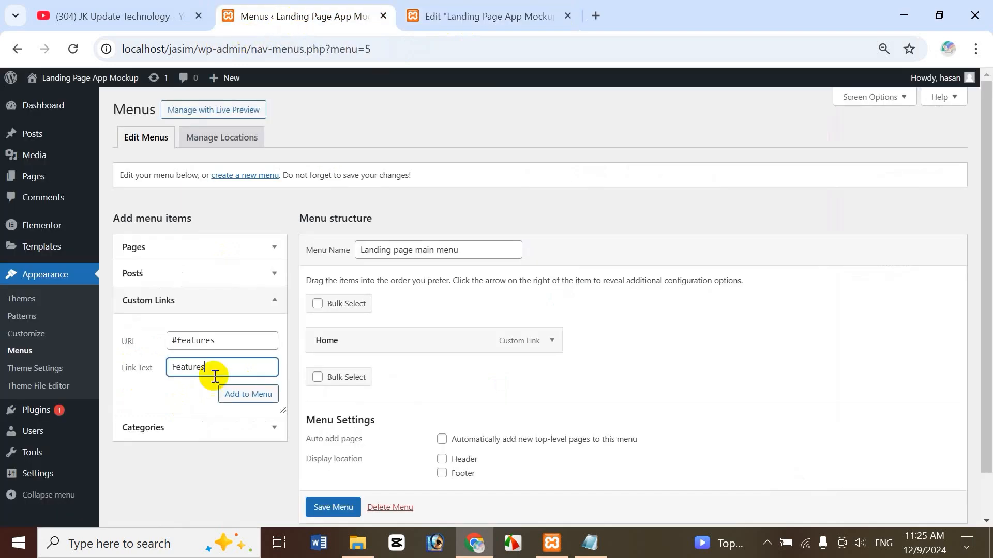
click(246, 397)
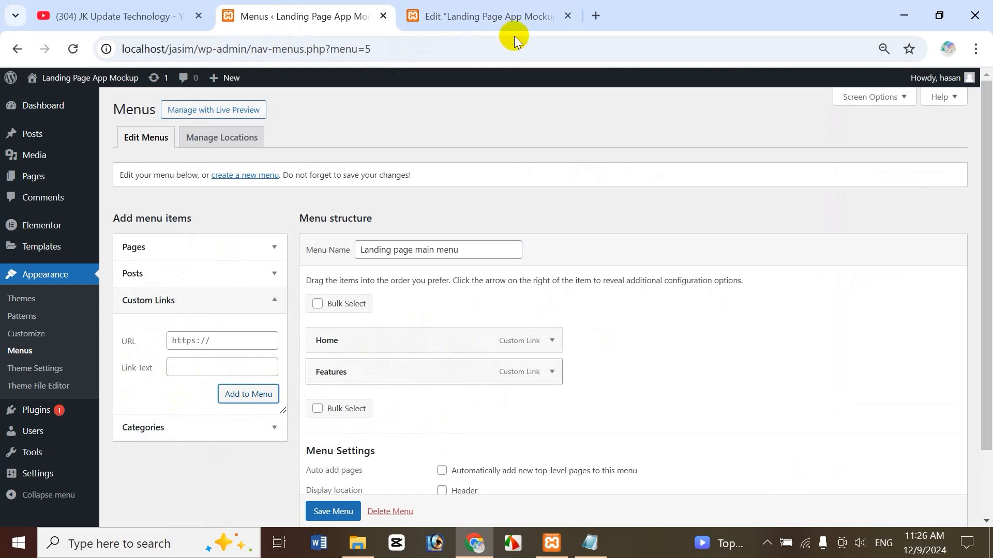
click(508, 21)
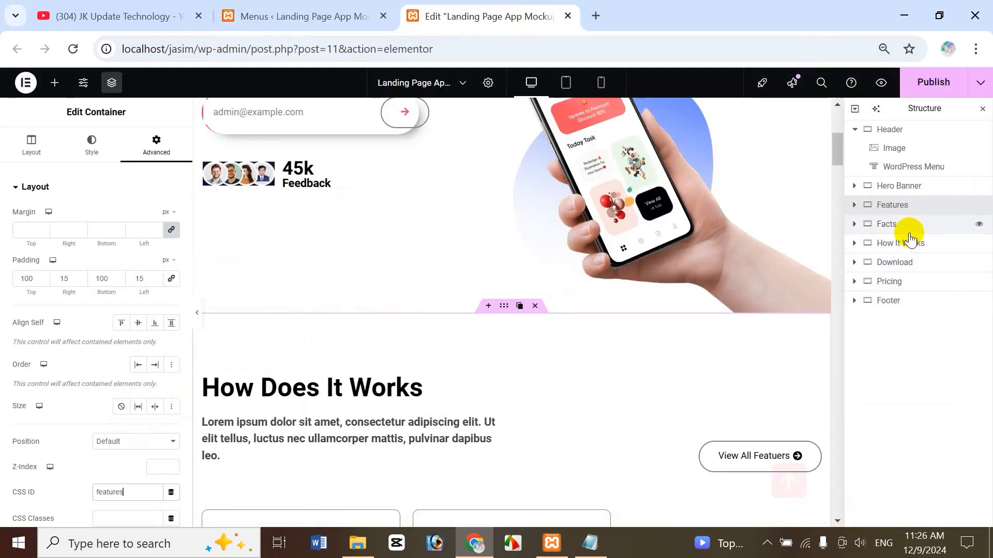
Enter #facts as the custom link URL and paste 'facts' as the Facts section's CSS ID.
click(890, 226)
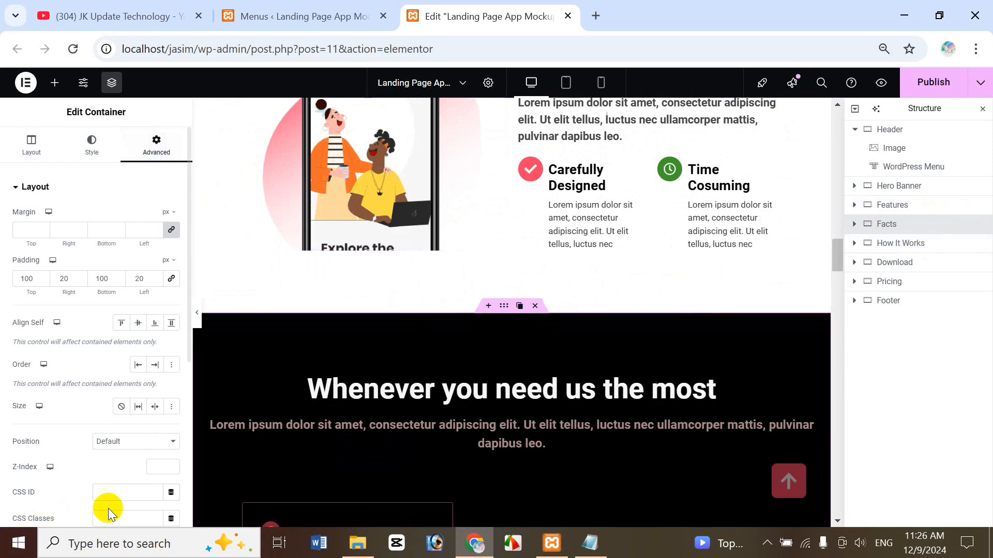
click(331, 20)
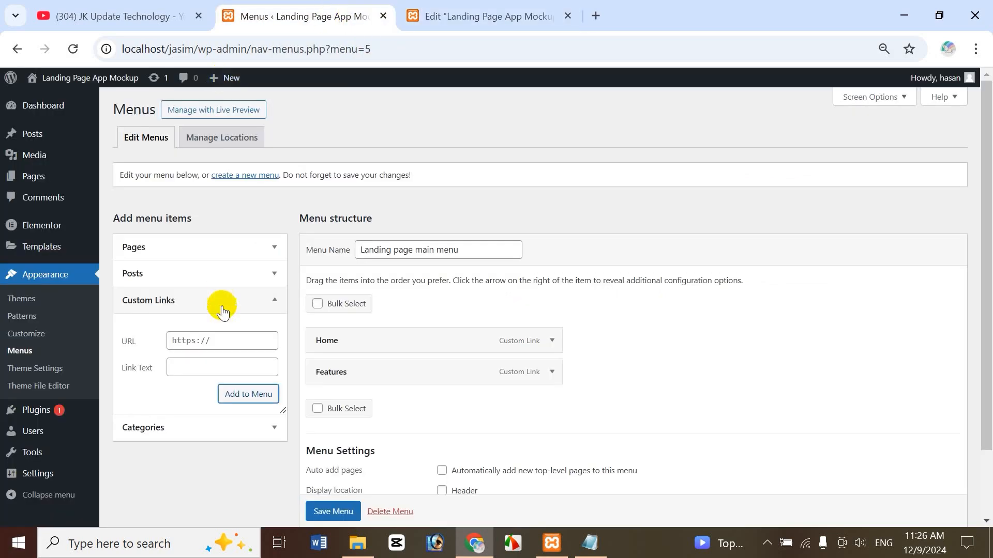
click(195, 340)
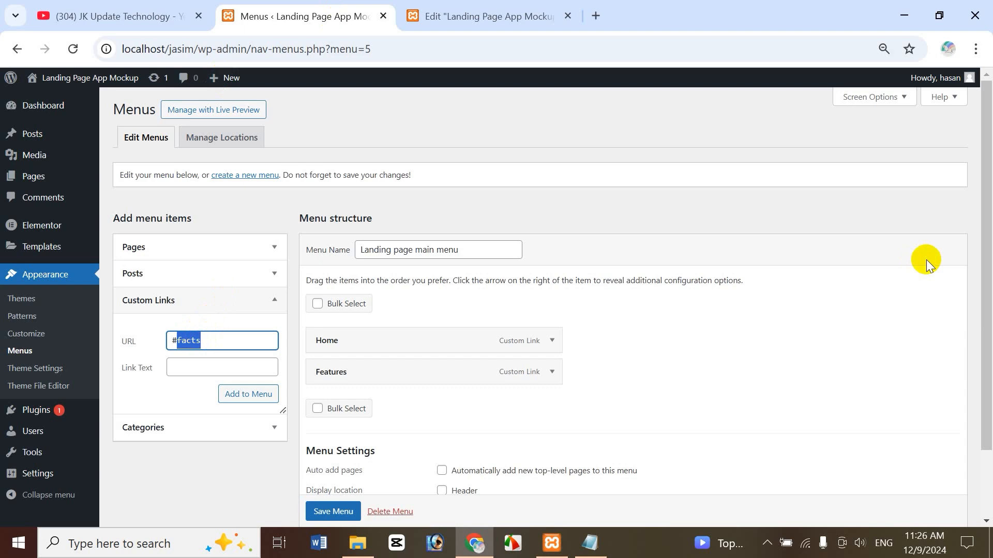
click(465, 18)
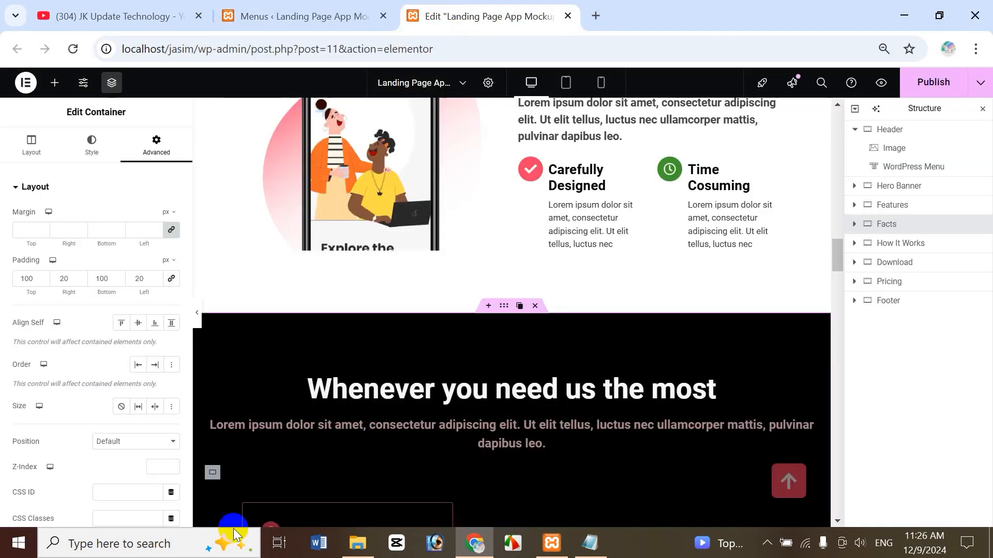
click(103, 494)
text(facts)
Label the custom link 'Facts' and add it to the menu.
click(290, 16)
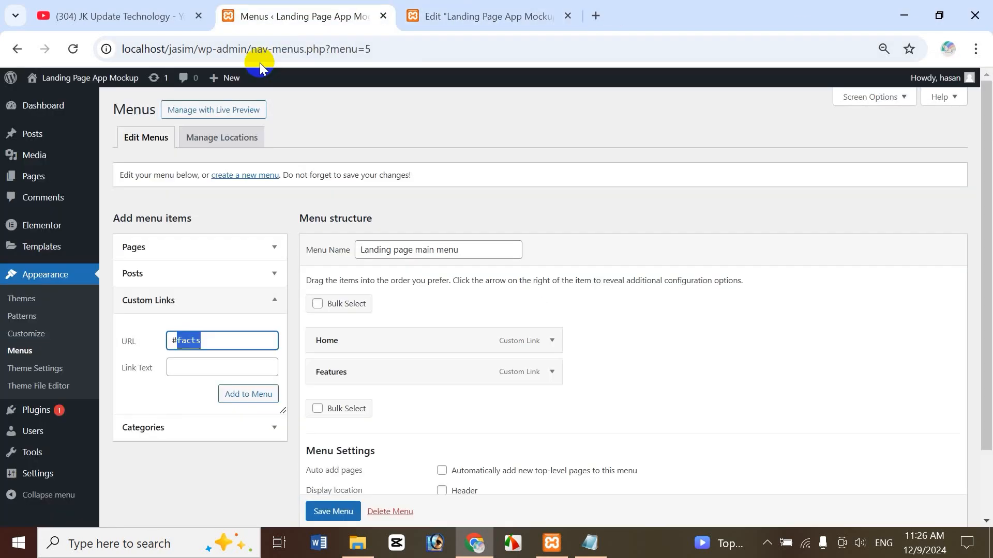
click(189, 368)
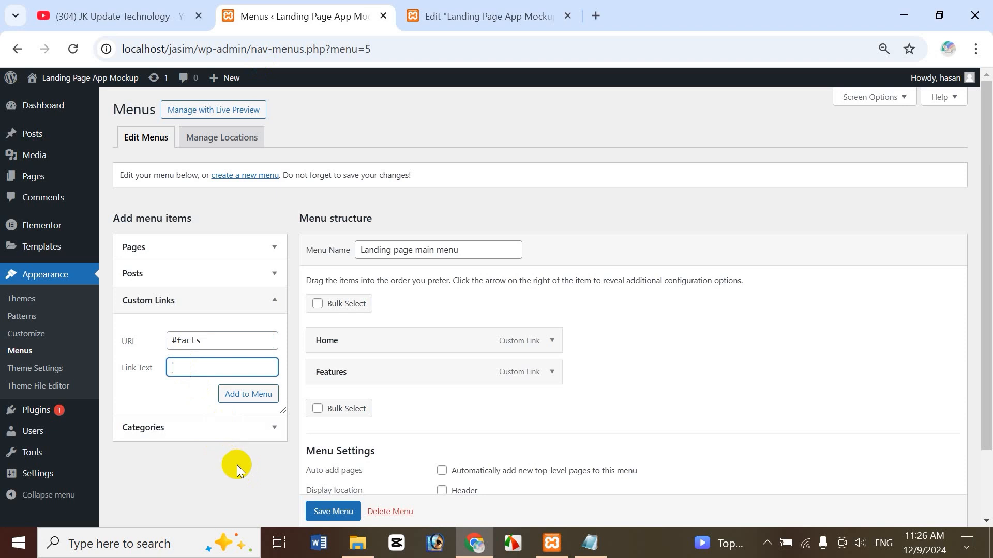
text(Facts)
click(246, 401)
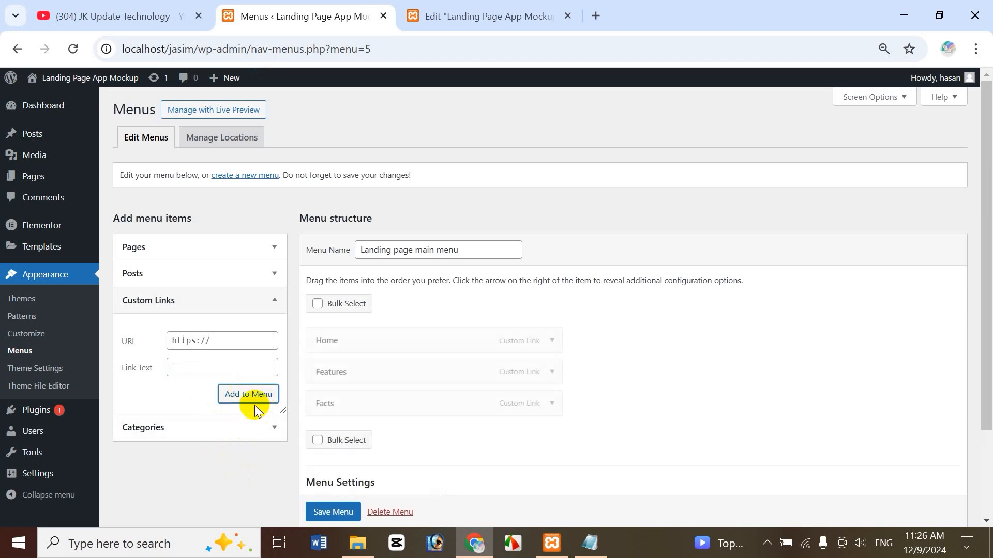
click(491, 18)
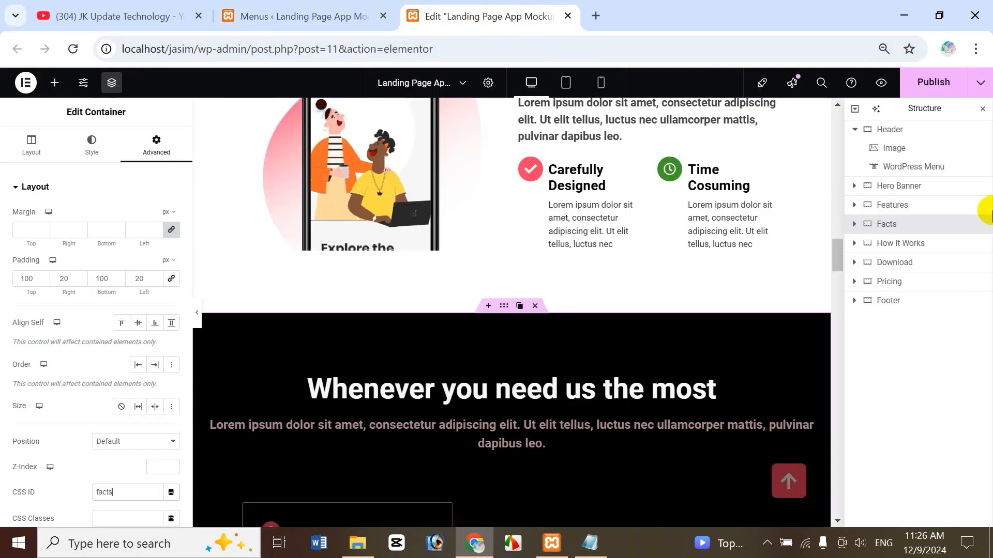
click(896, 264)
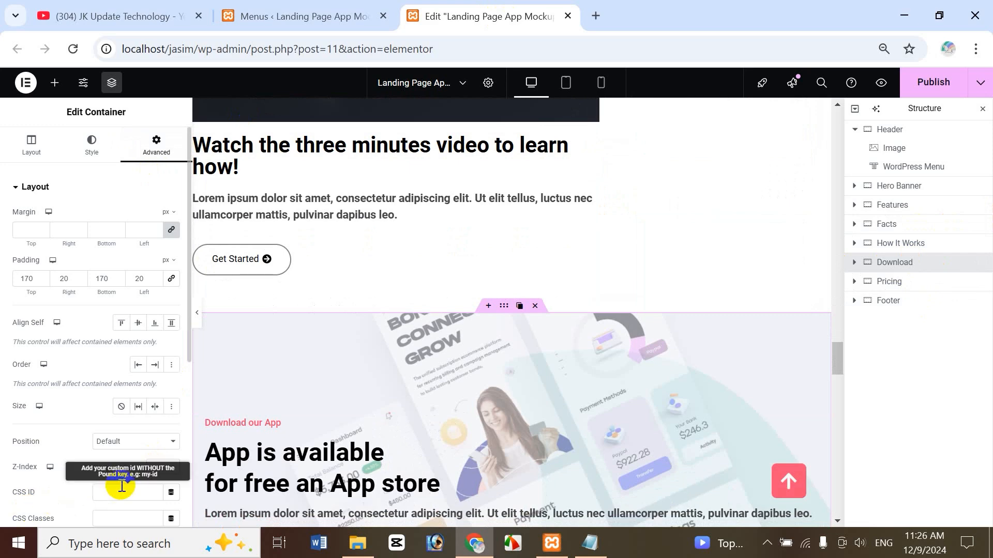
Enter #download as the custom link URL and fill the Download section's CSS ID with 'download'.
click(313, 14)
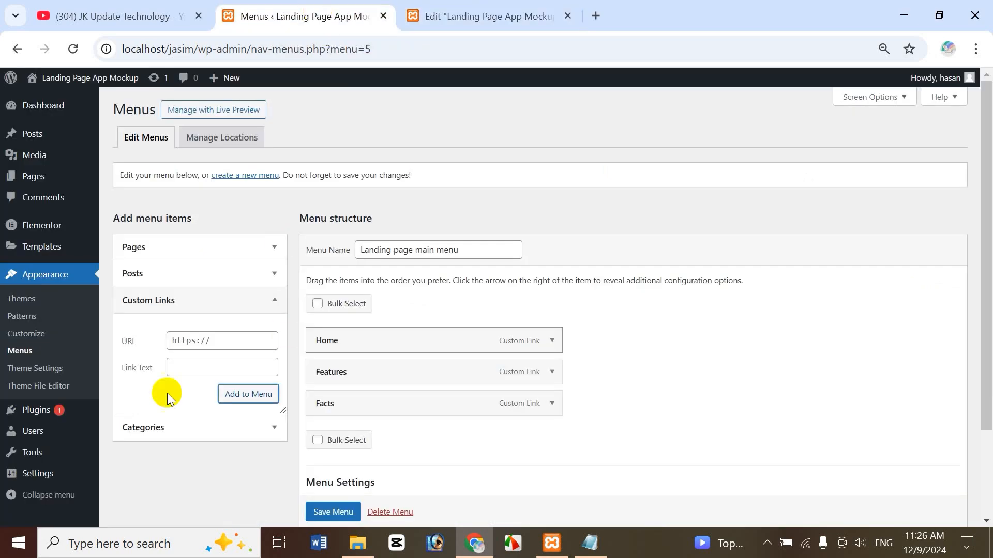
click(189, 348)
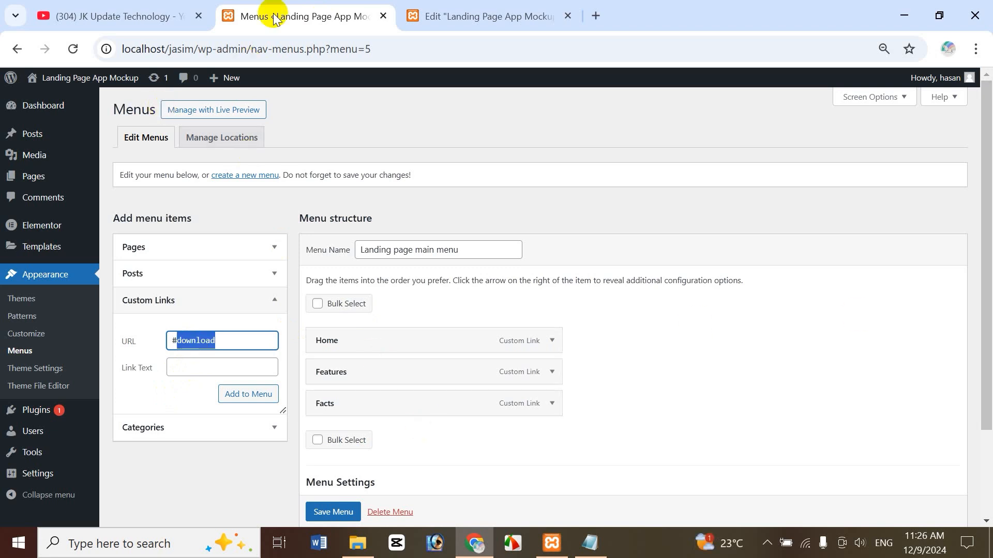
click(426, 13)
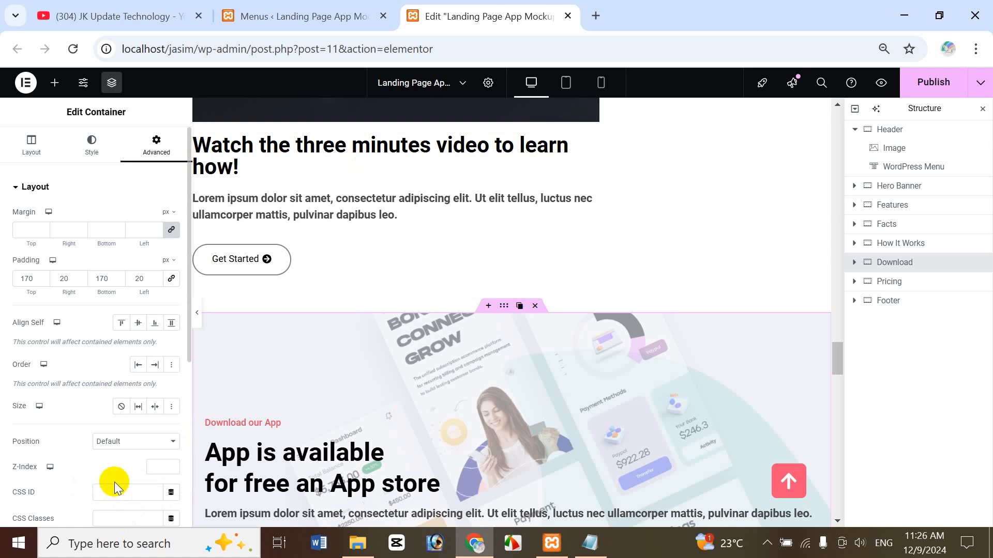
click(119, 498)
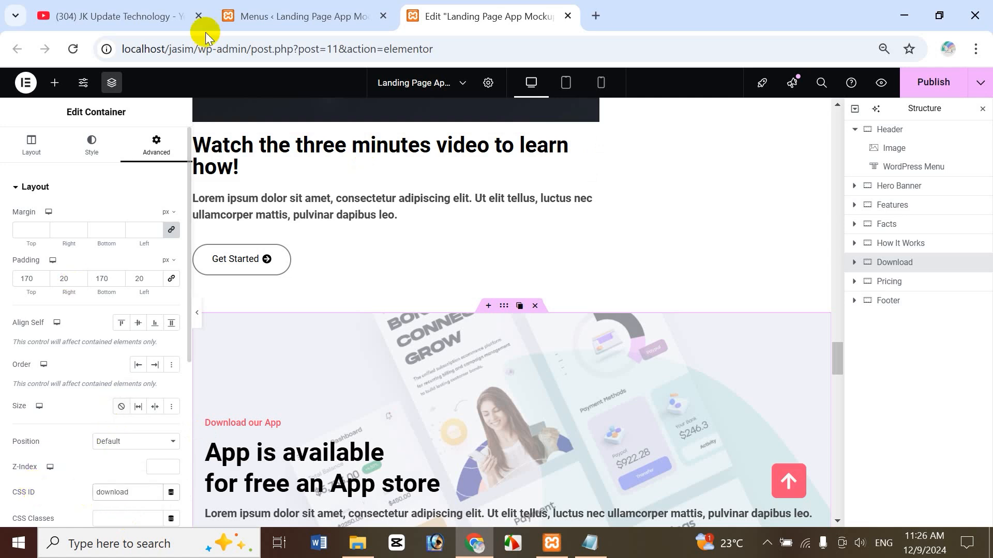
Label the custom link 'Download' and add it to the menu.
click(248, 16)
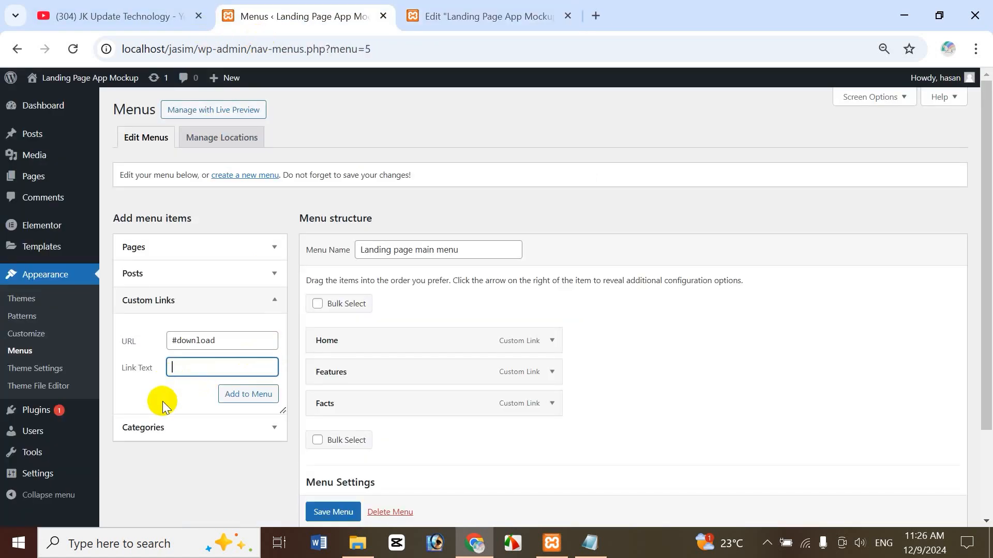
text(Download)
click(254, 395)
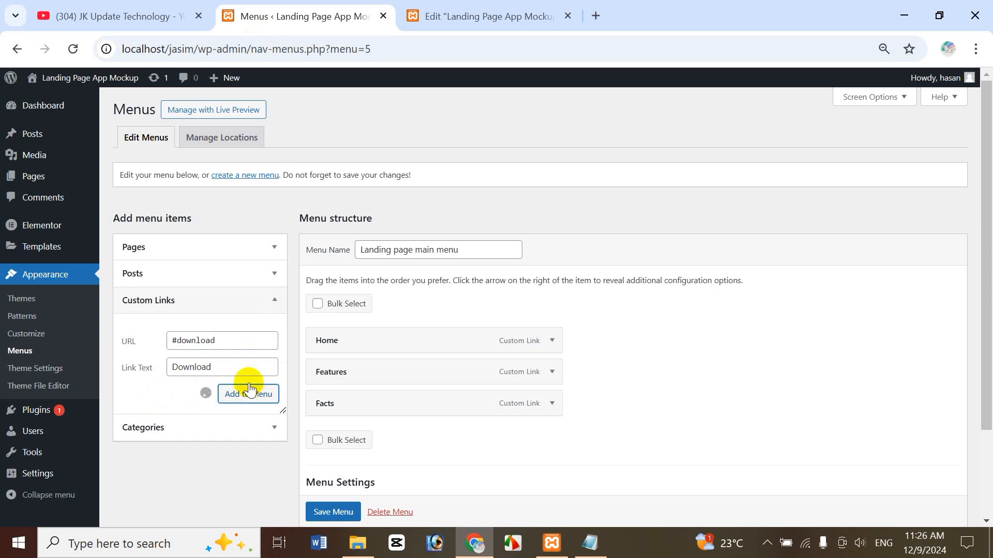
click(453, 21)
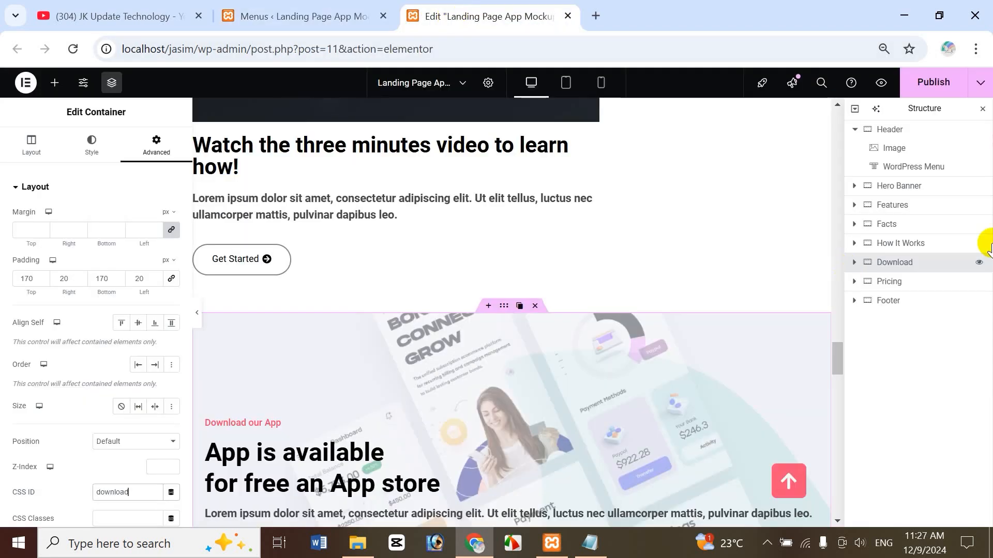
click(902, 282)
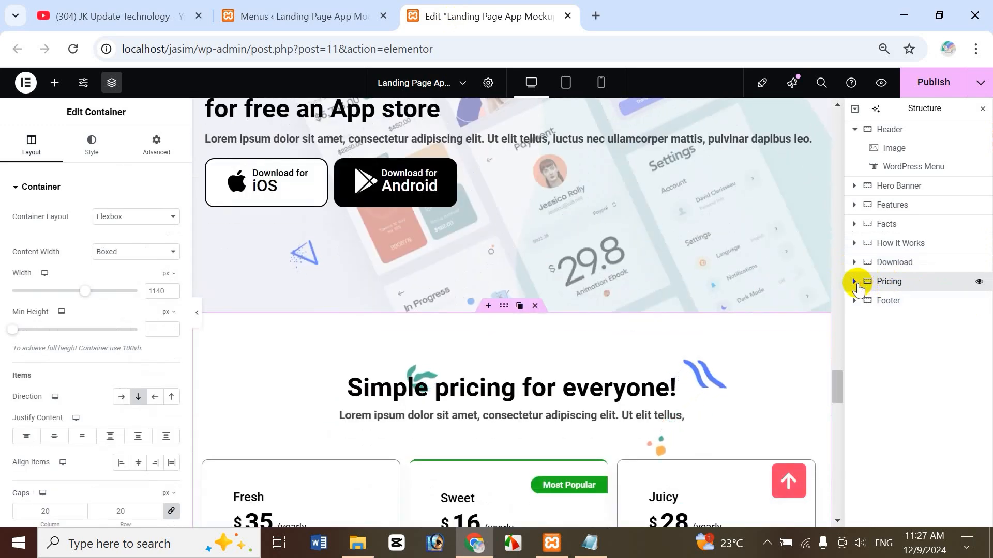
Set the Pricing section's CSS ID to 'pricing' and enter #pricing as the custom link URL.
click(855, 281)
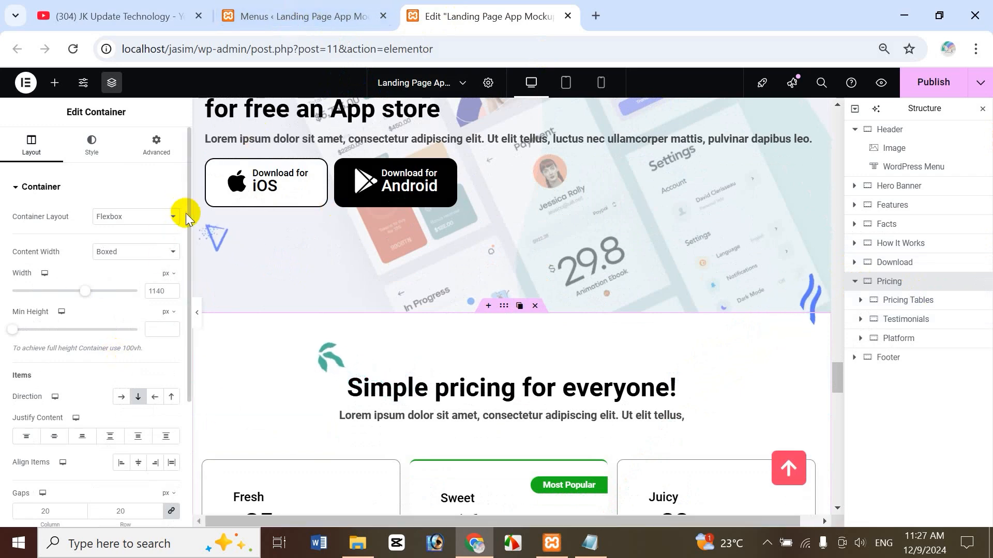
click(156, 146)
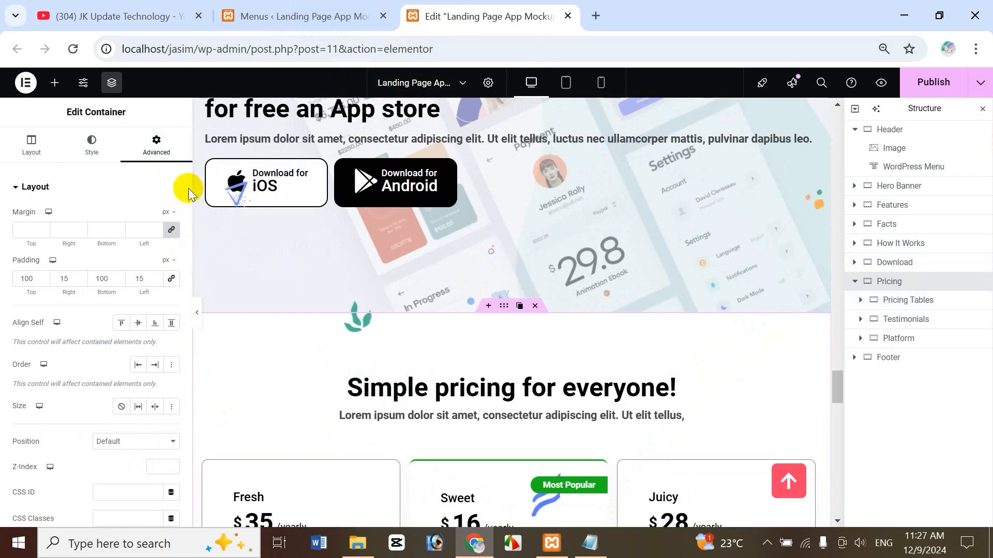
scroll(190, 262, down, 3)
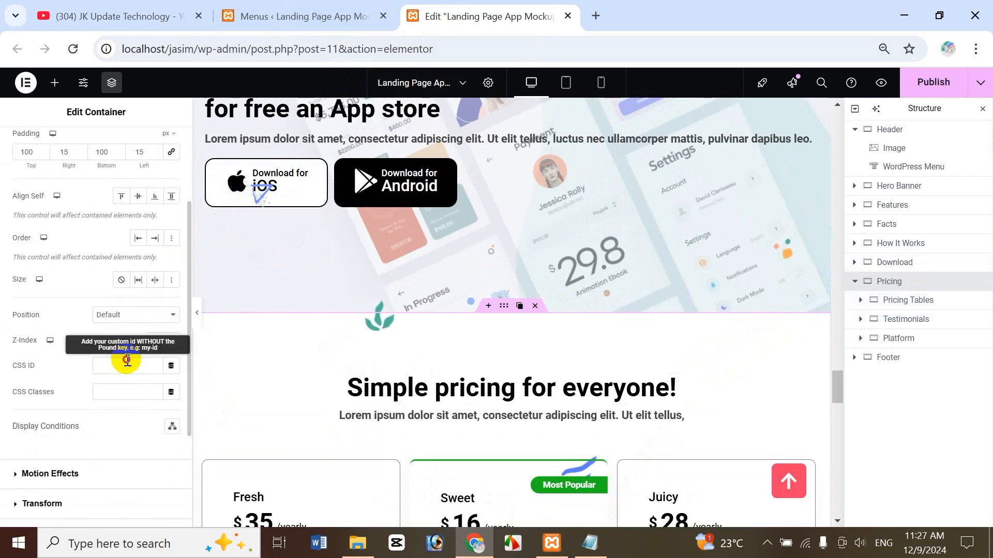
click(304, 16)
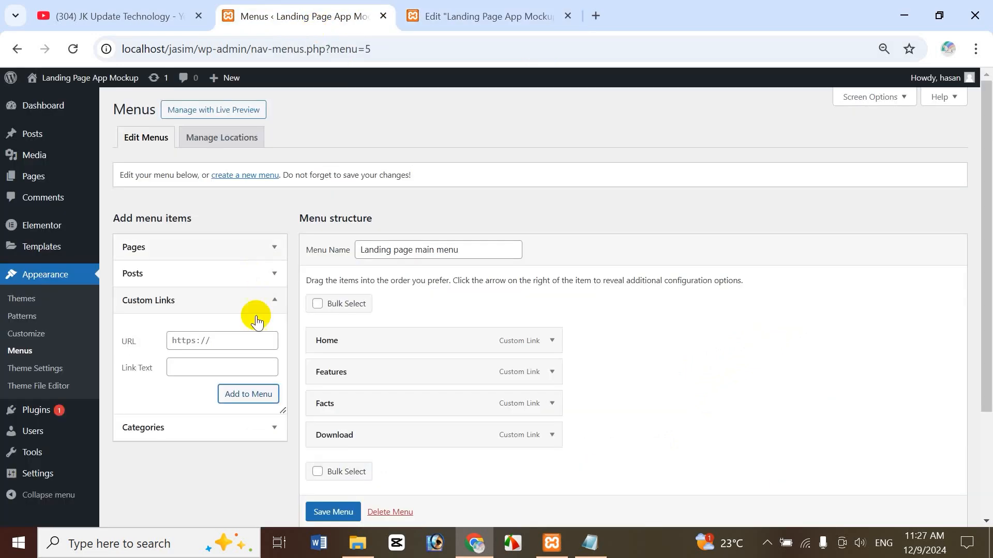
click(186, 340)
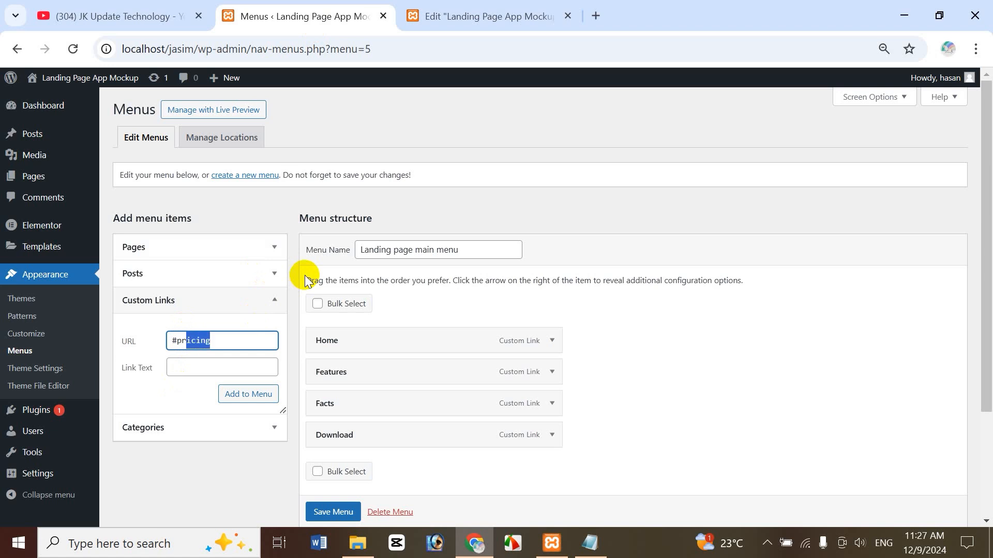
click(428, 20)
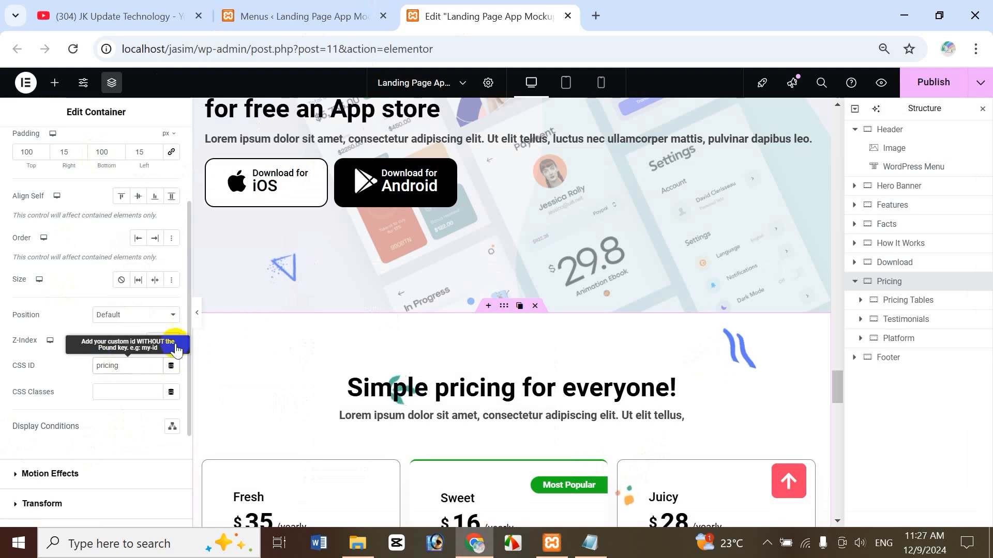
Copy the 'pricing' ID and label the custom menu link 'Pricing'.
double_click(106, 365)
click(300, 16)
click(187, 370)
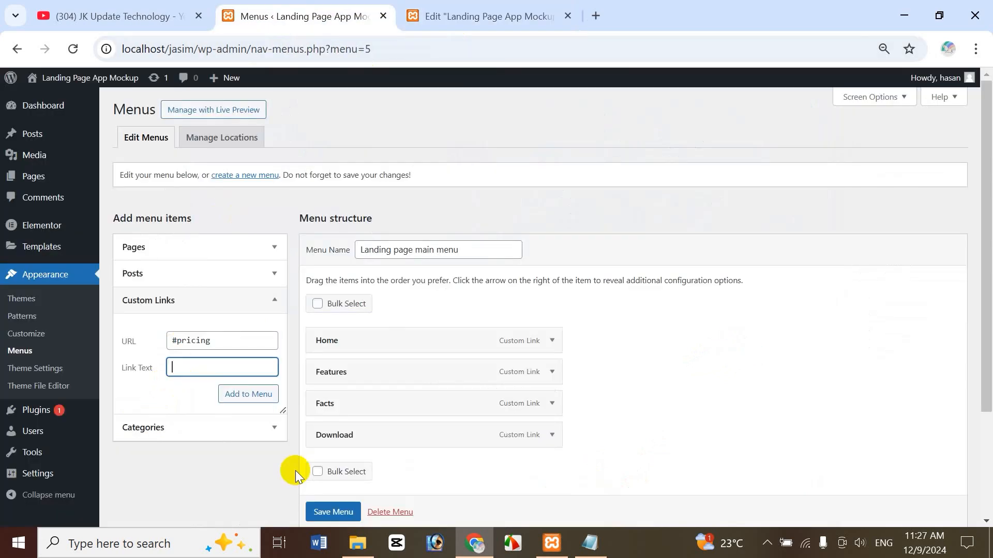
text(Pricing)
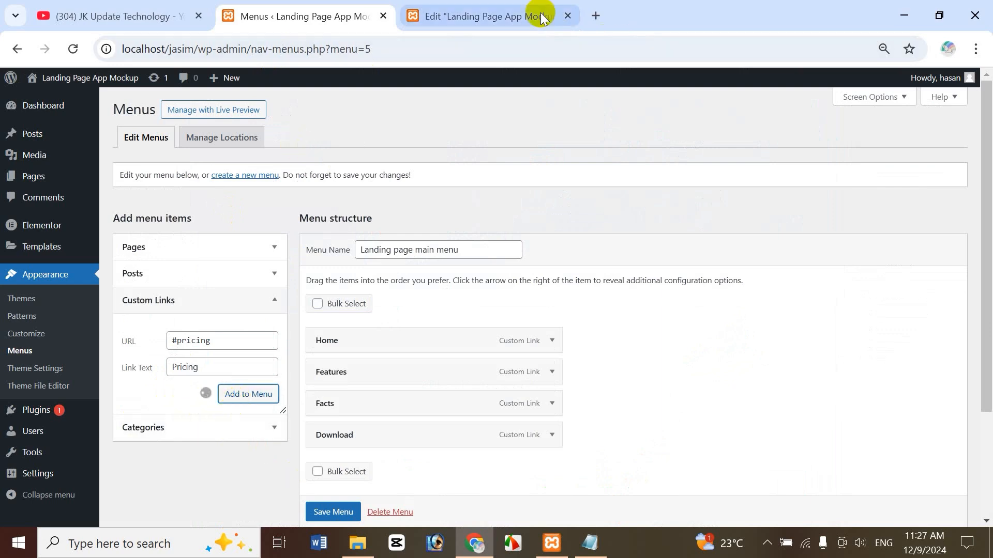
click(522, 11)
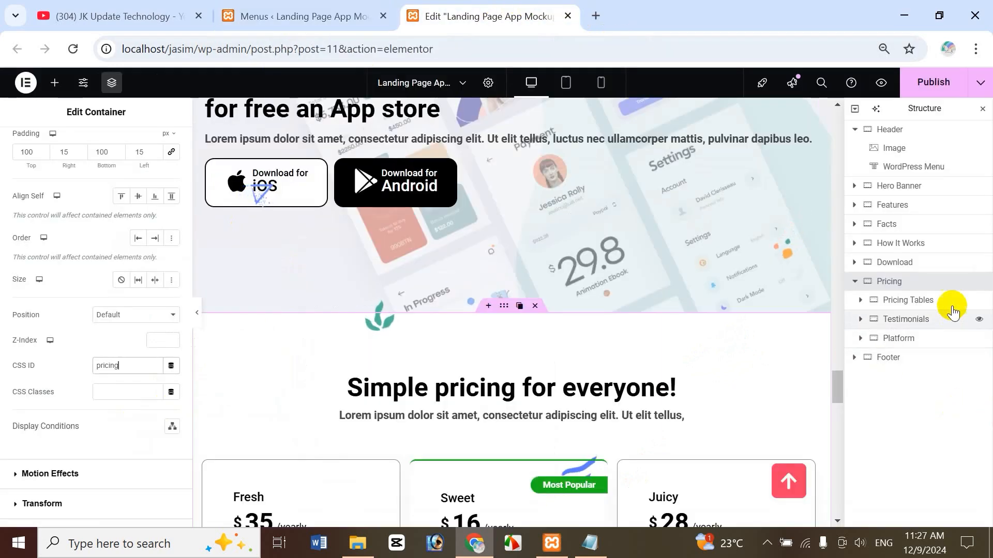
Set the Testimonials section's CSS ID to 'reviews' and enter #reviews as the custom link URL.
click(916, 320)
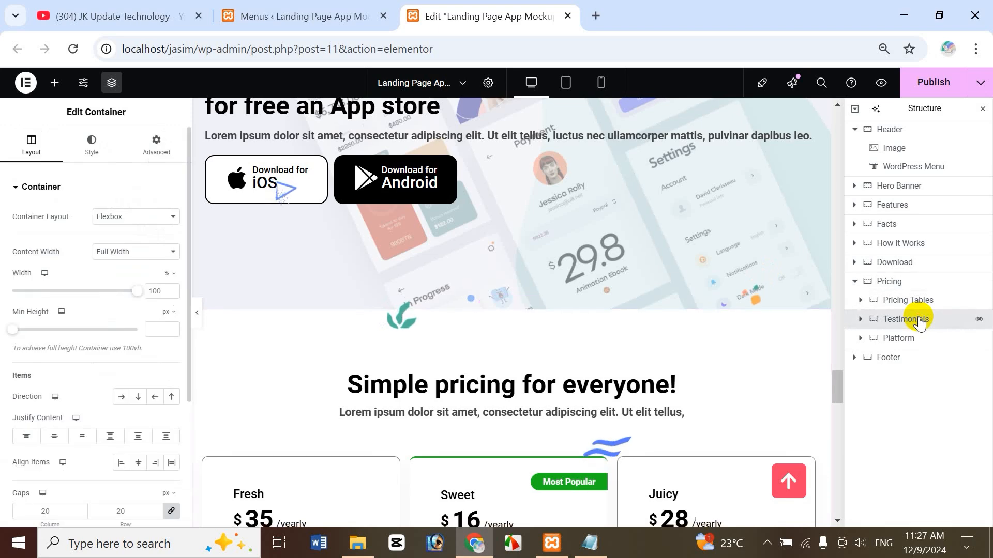
click(176, 152)
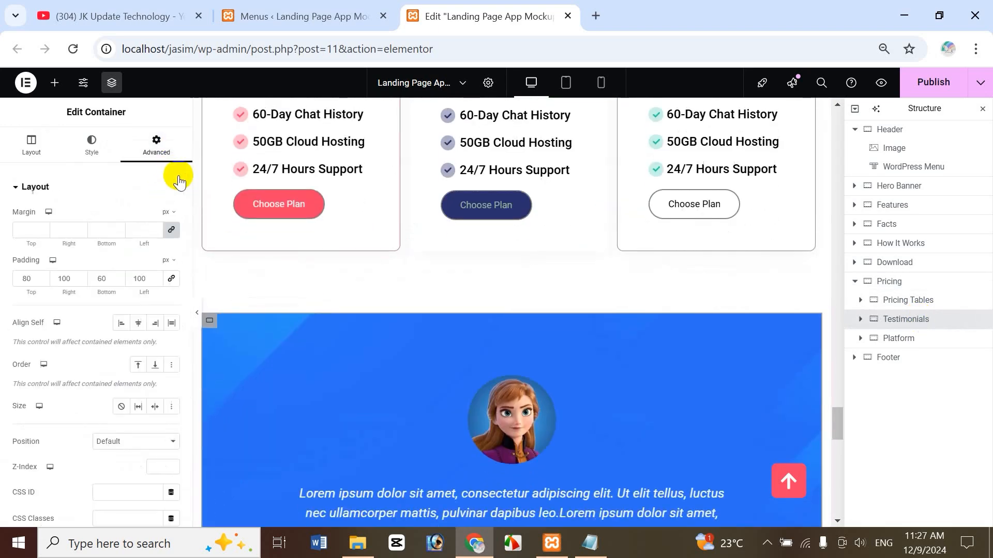
scroll(191, 227, down, 3)
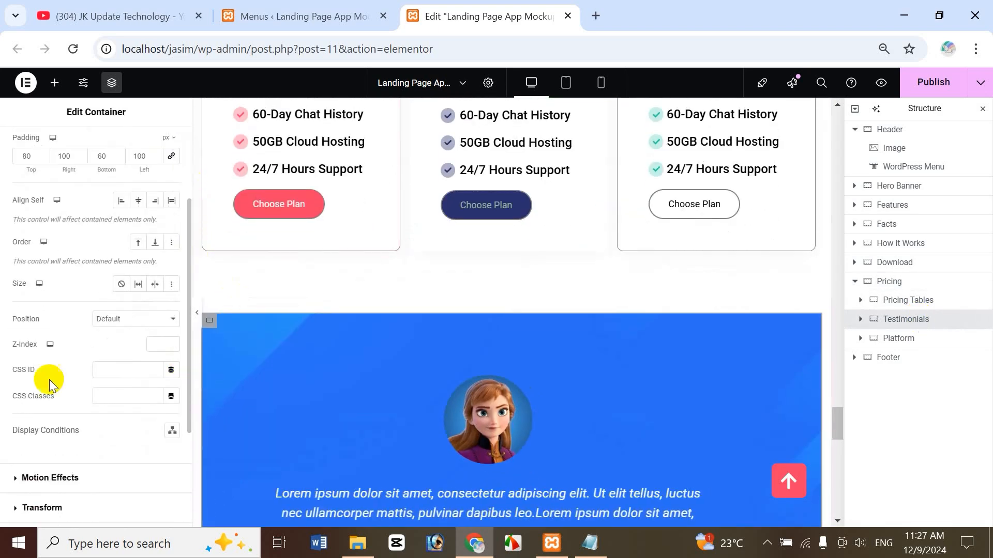
click(126, 370)
click(333, 6)
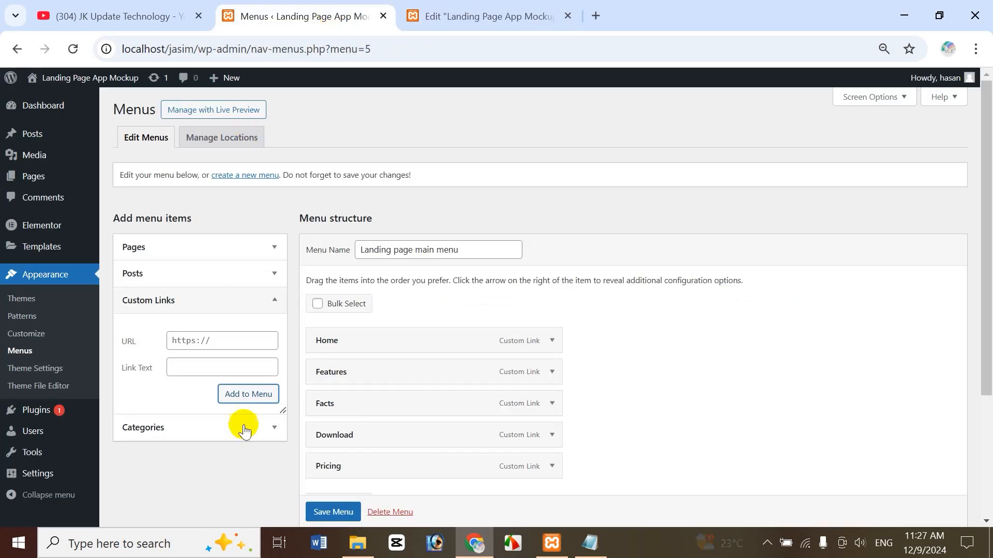
click(204, 342)
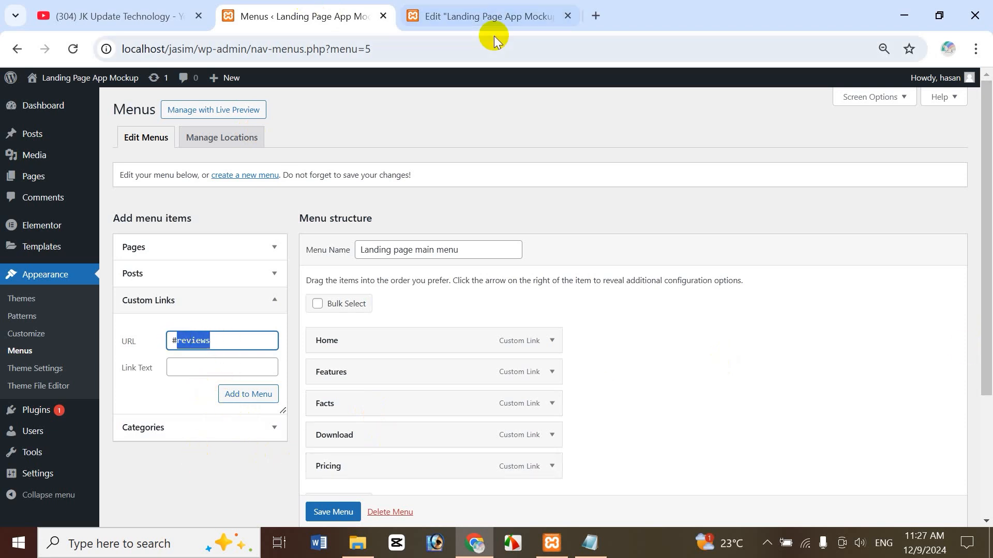
click(528, 14)
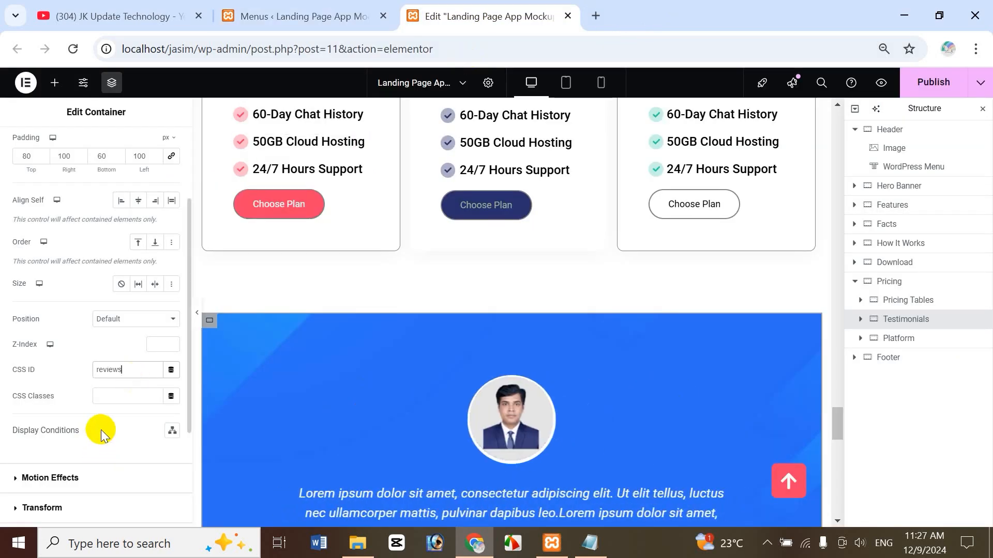
Label the custom link 'Reviews', correcting the typo.
click(285, 15)
click(195, 372)
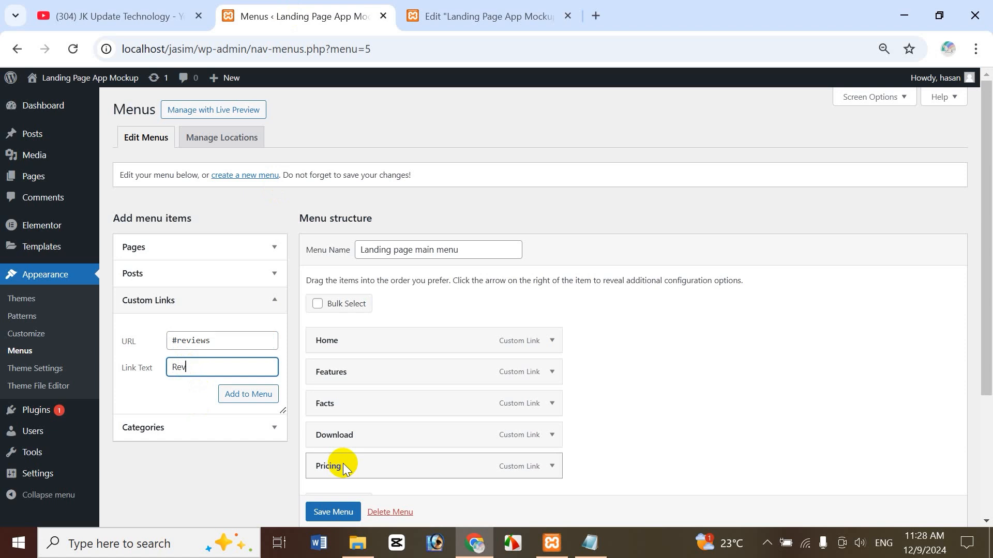
text(Reviess)
key(BackSpace)
key(BackSpace)
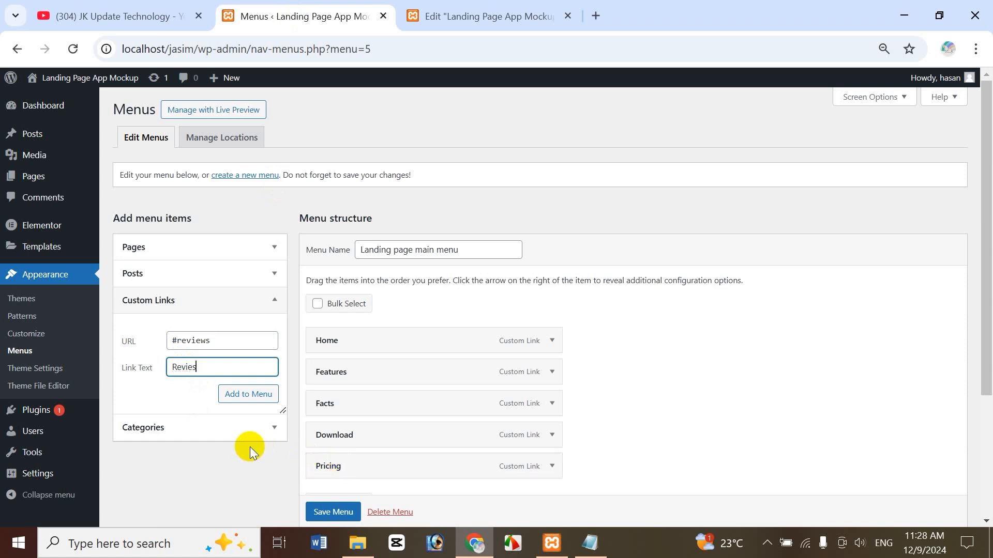
text(ws)
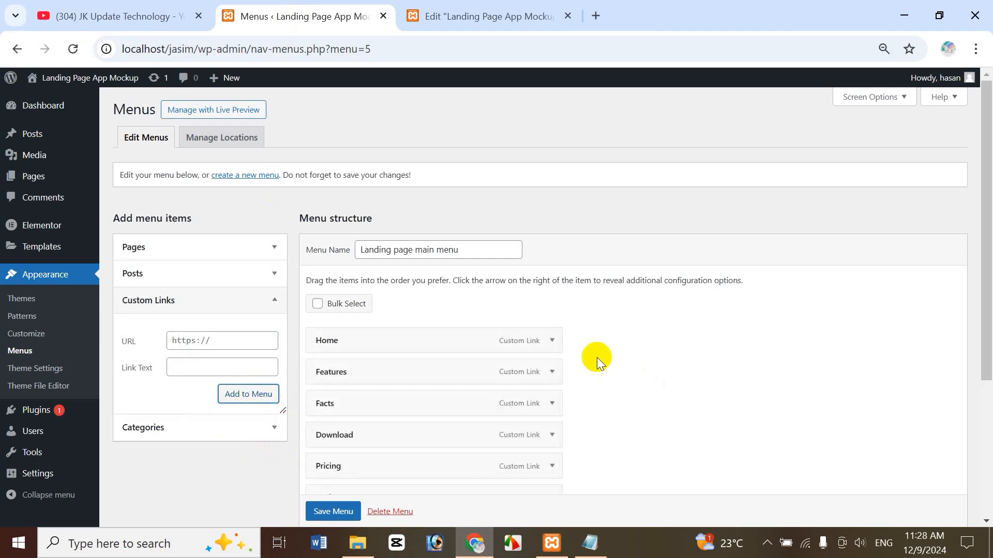
Save the main menu with the new Reviews link.
click(440, 17)
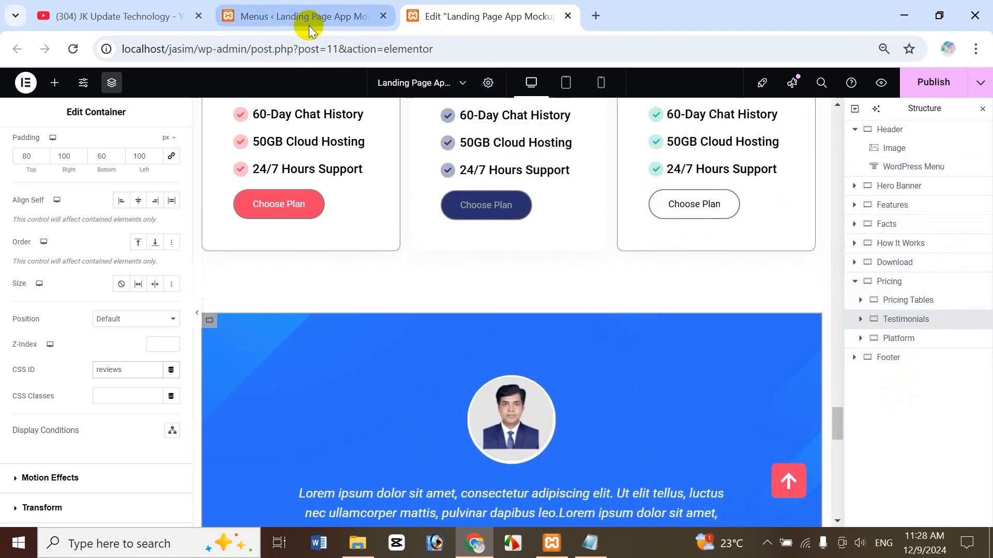
click(340, 18)
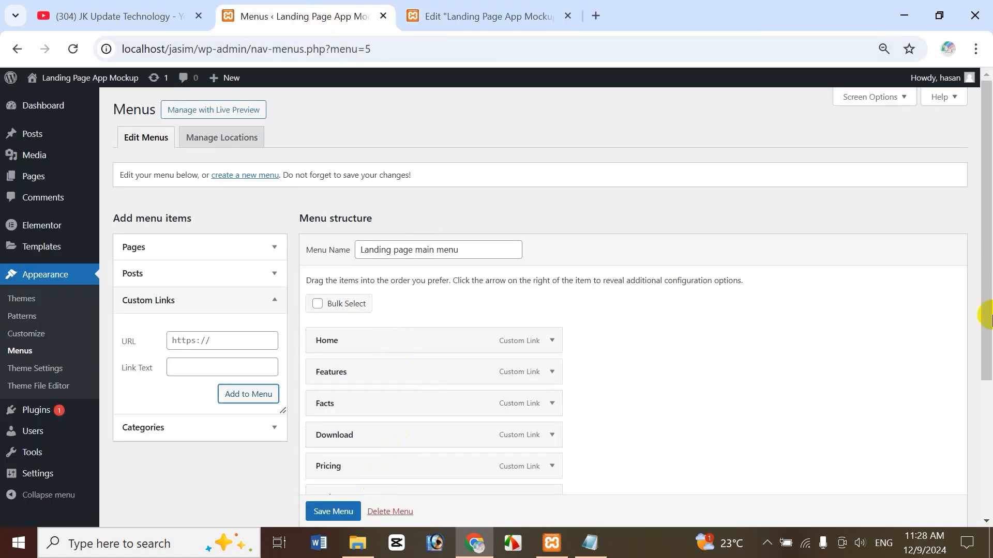
drag(985, 305, 983, 326)
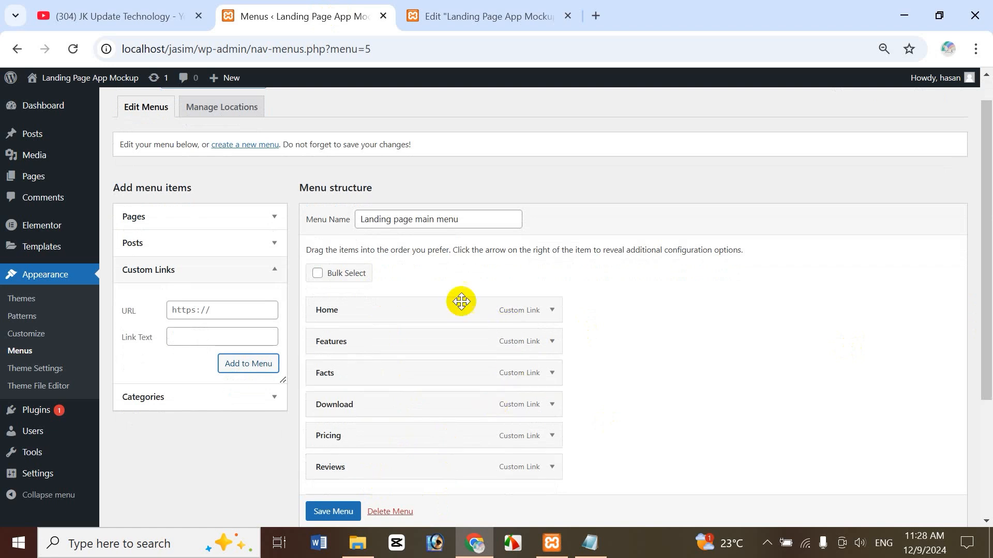
click(331, 512)
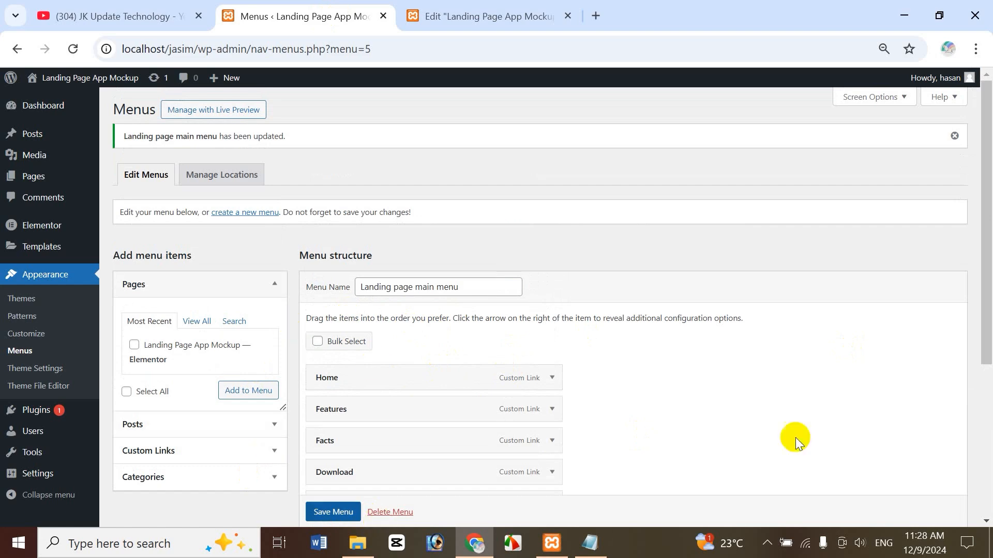
Scroll to the top of the Elementor canvas and search the widget list for 'word'.
click(500, 20)
drag(839, 421, 830, 103)
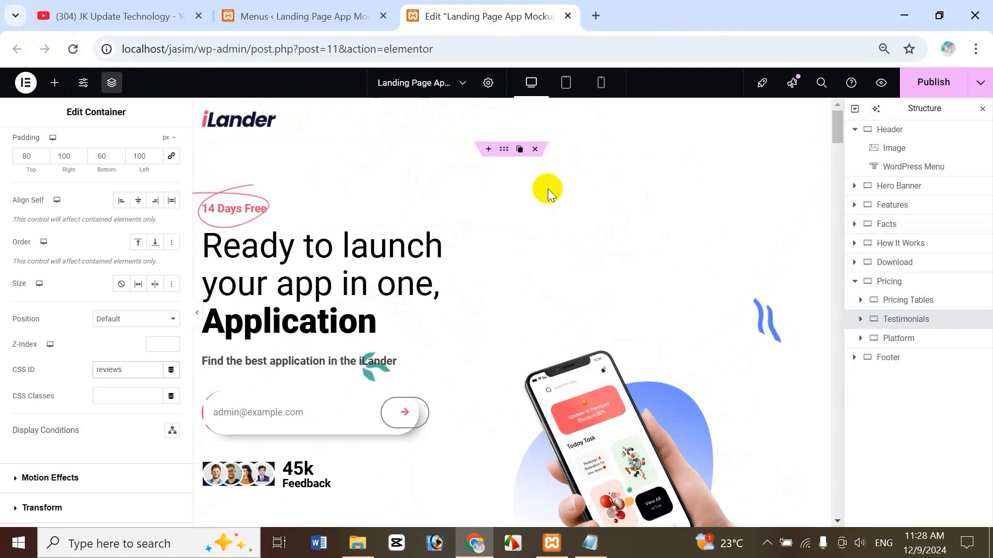
click(55, 84)
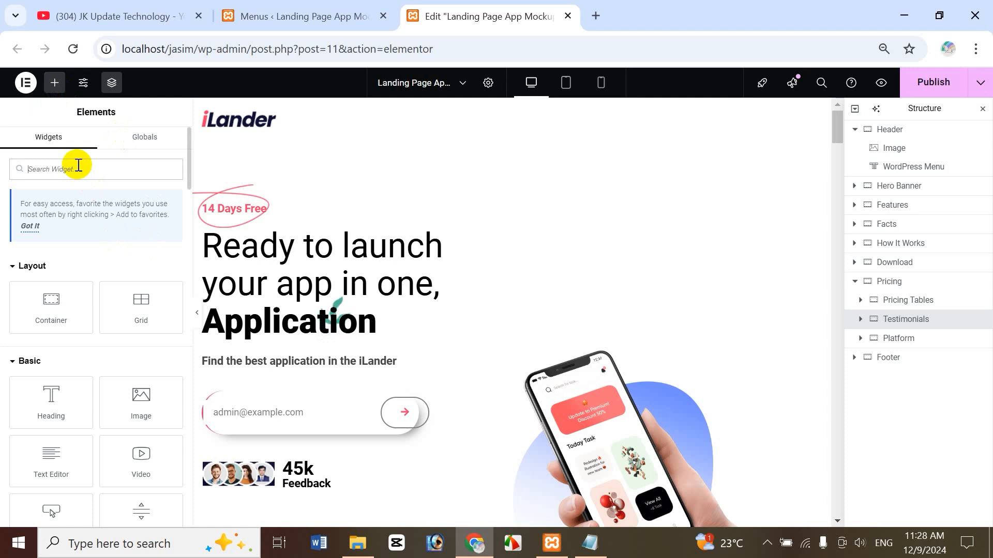
text(wor)
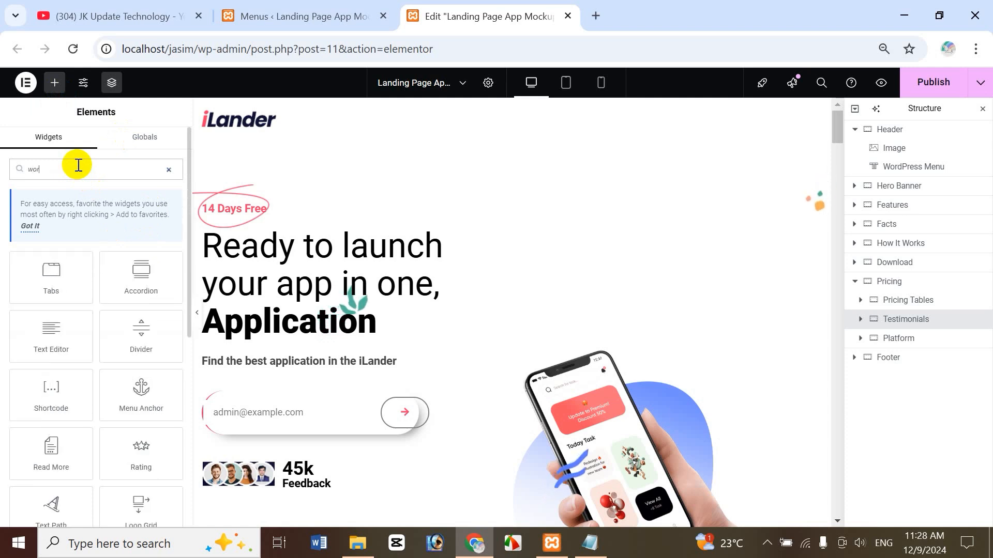
text(rd)
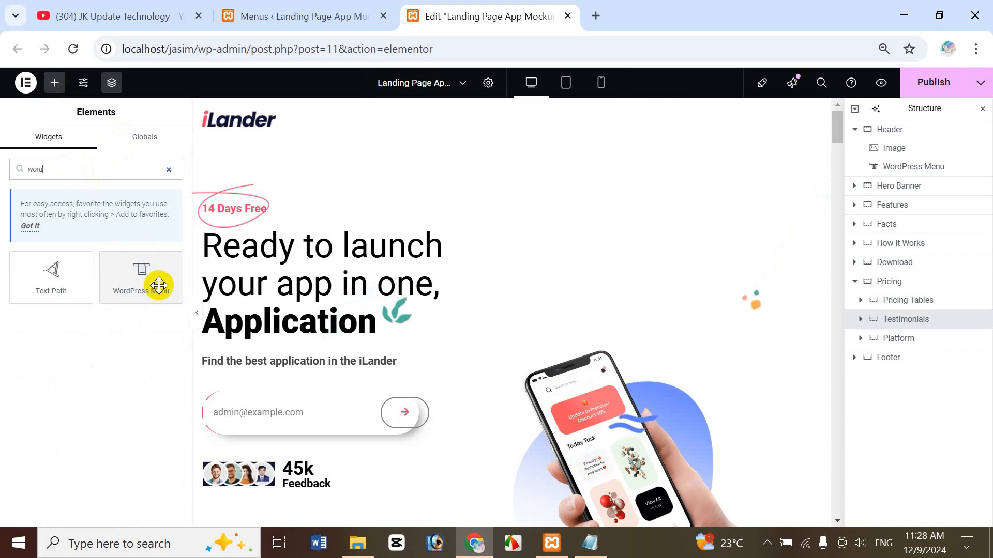
click(307, 21)
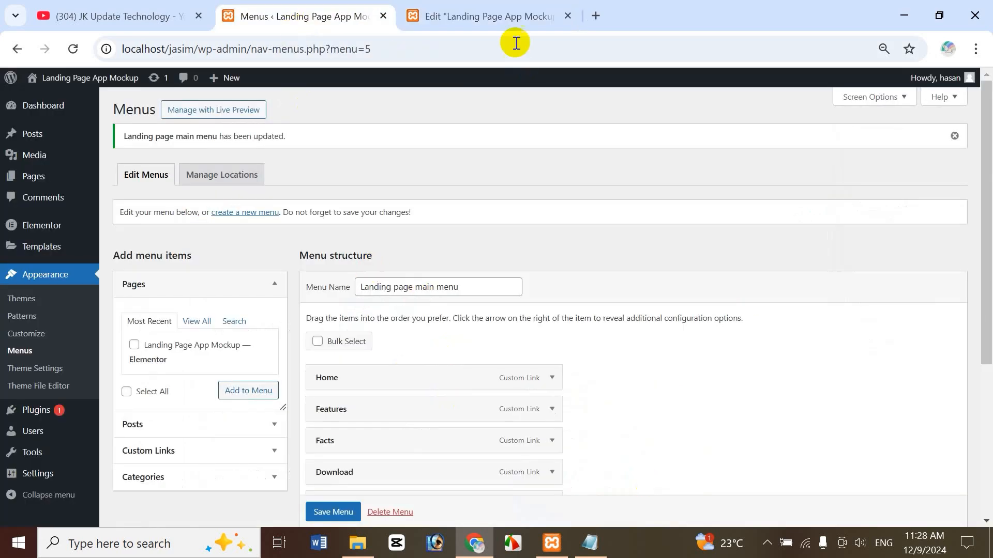
click(502, 10)
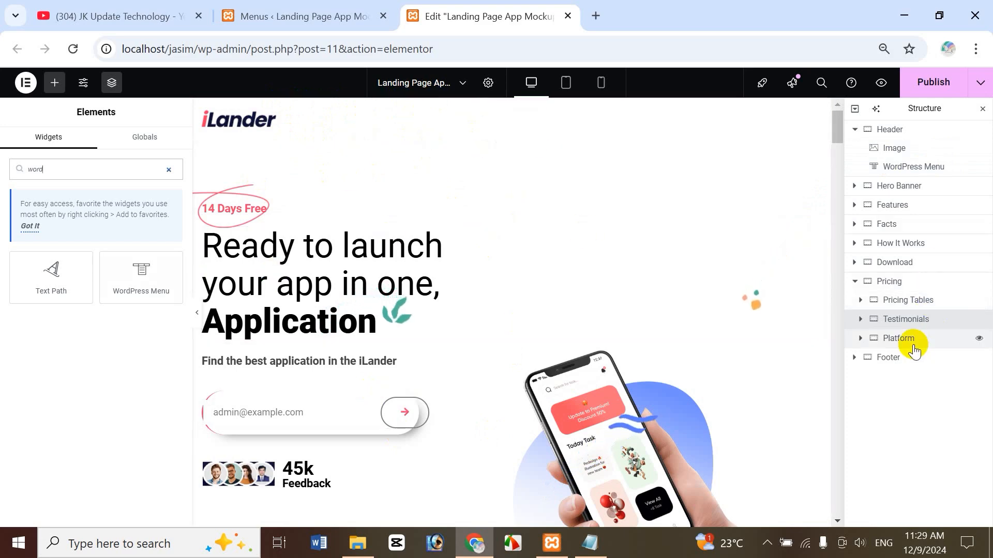
click(912, 325)
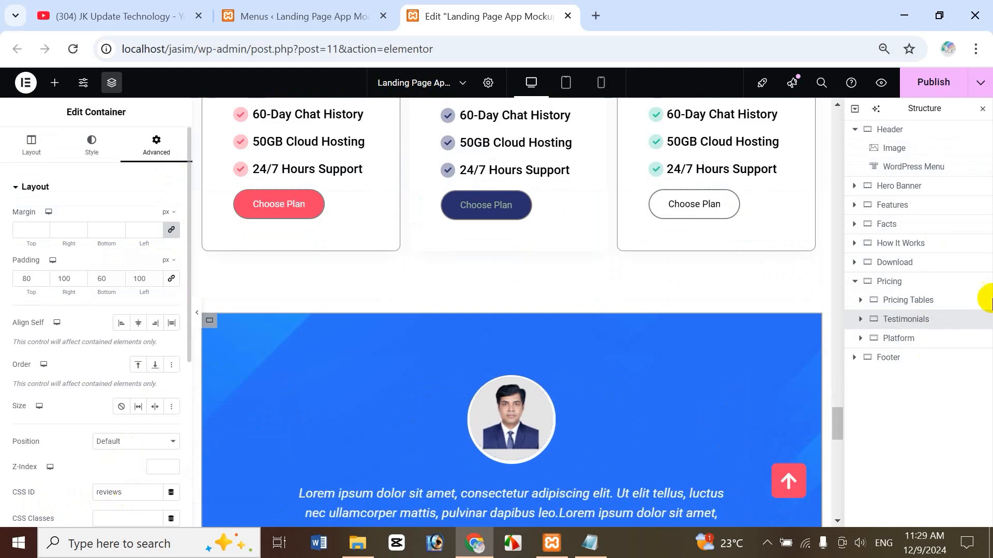
Publish the page and open its preview in a new tab.
click(908, 281)
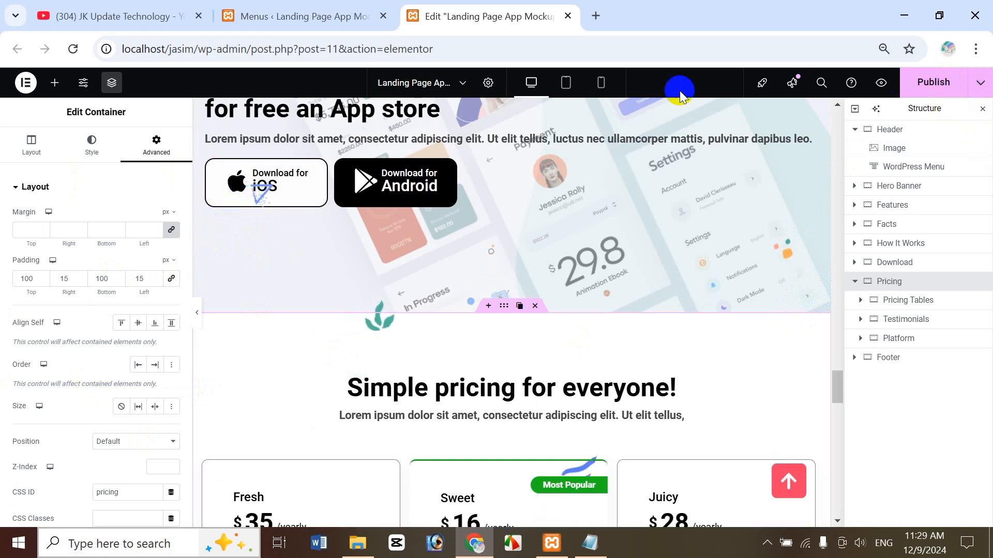
click(934, 85)
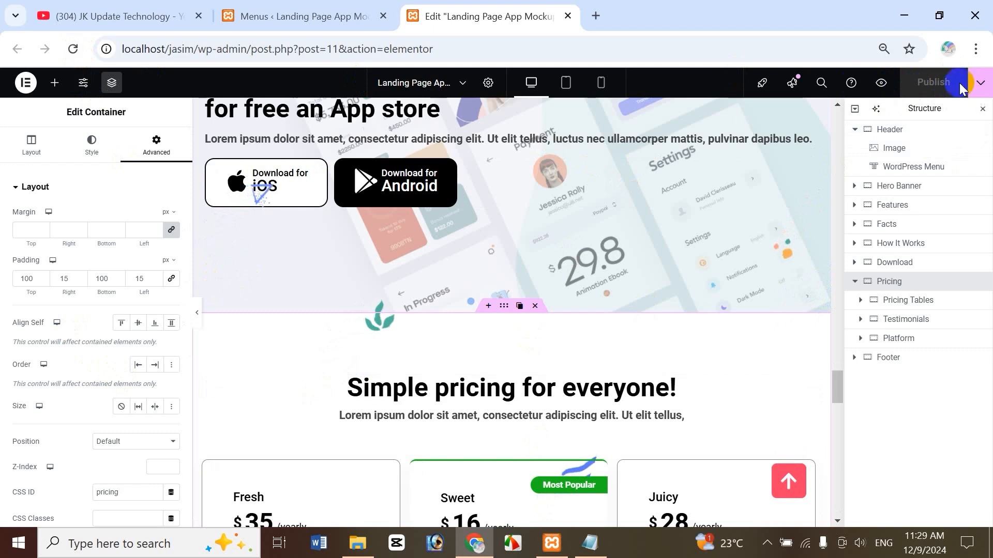
click(882, 83)
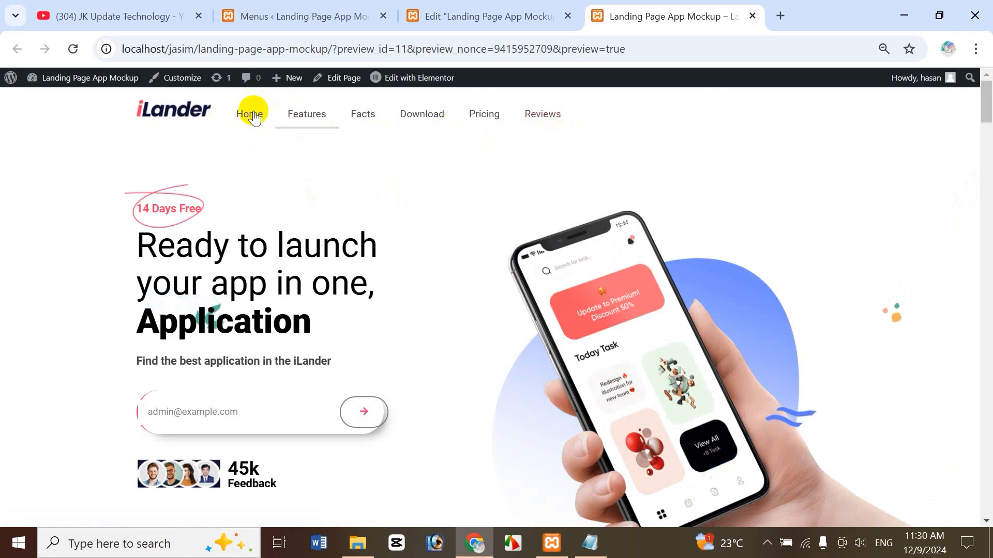
Test the Download and Reviews menu links and the back-to-top button in the preview.
click(421, 113)
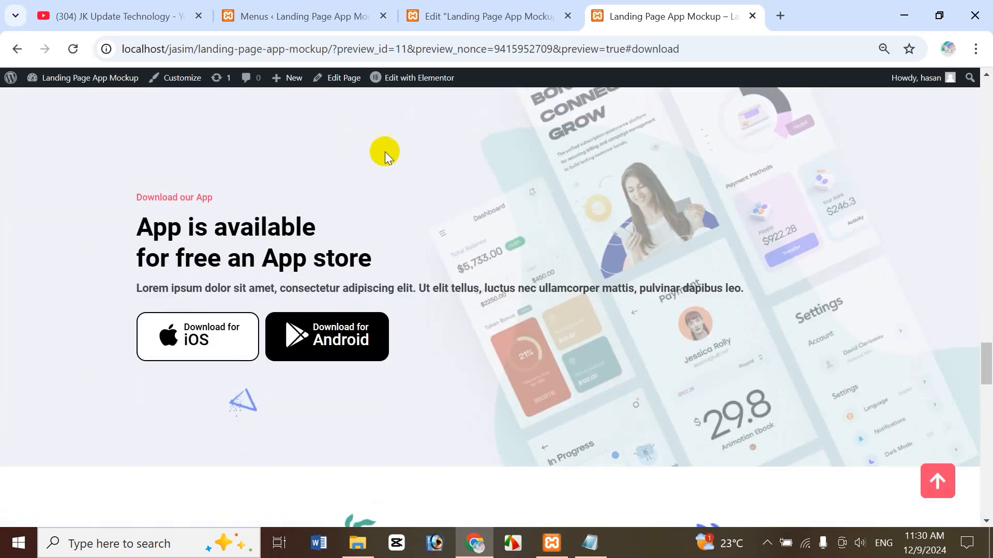
click(940, 484)
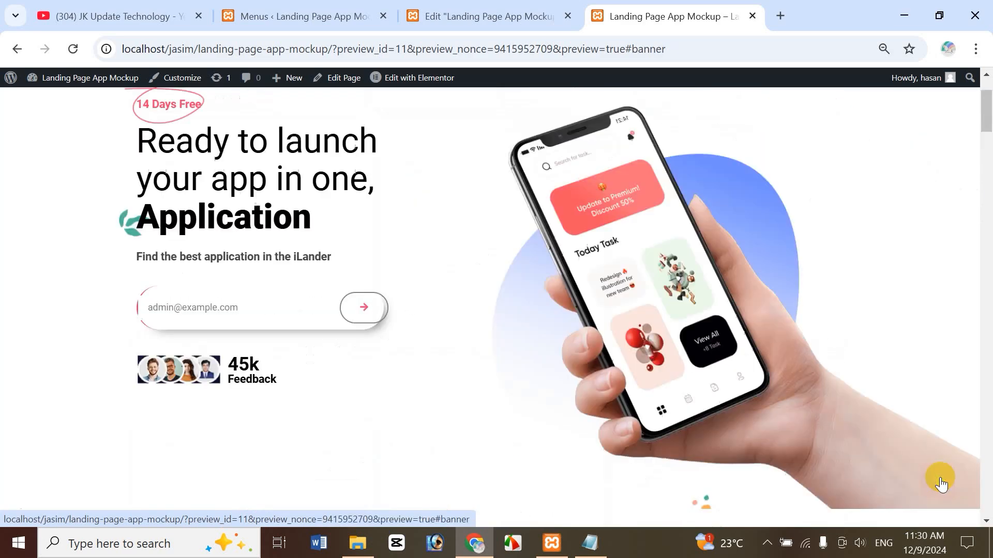
scroll(983, 113, up, 1)
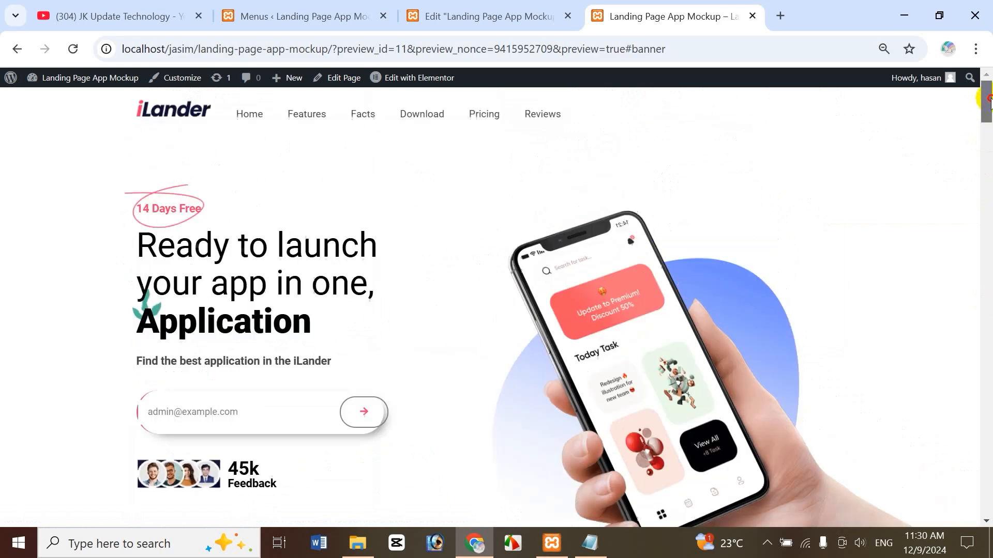
click(550, 116)
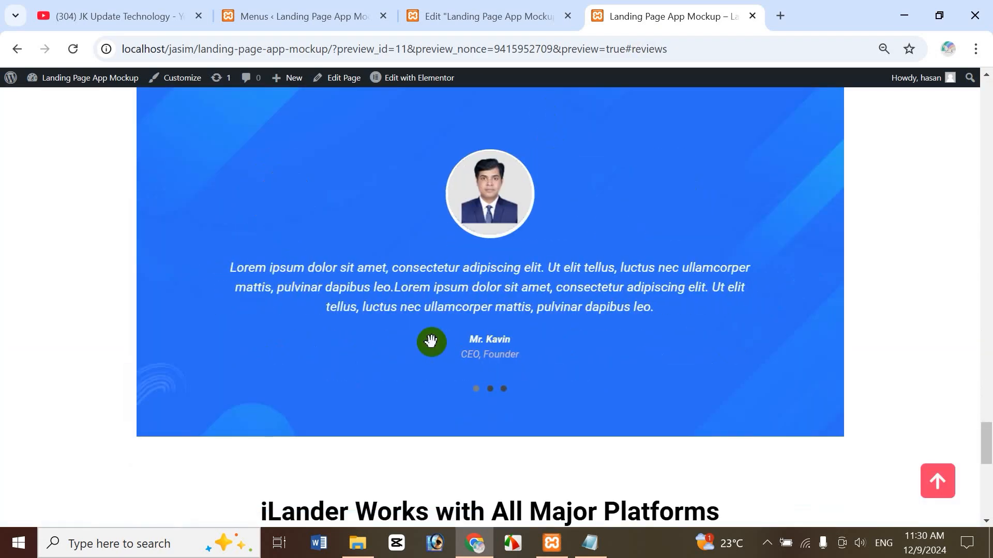
drag(988, 447, 984, 60)
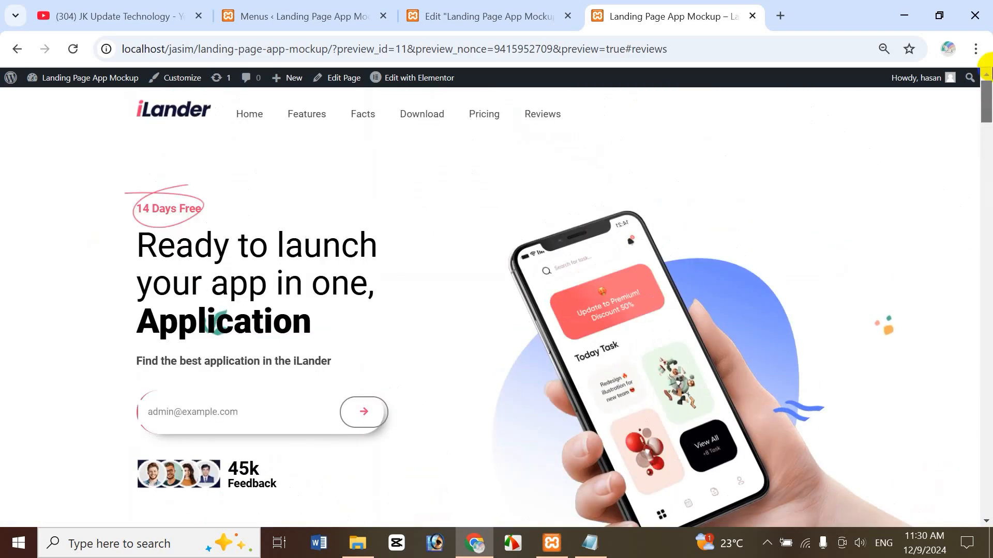
Test the Facts and Features menu links, then return to the Elementor editor.
click(366, 114)
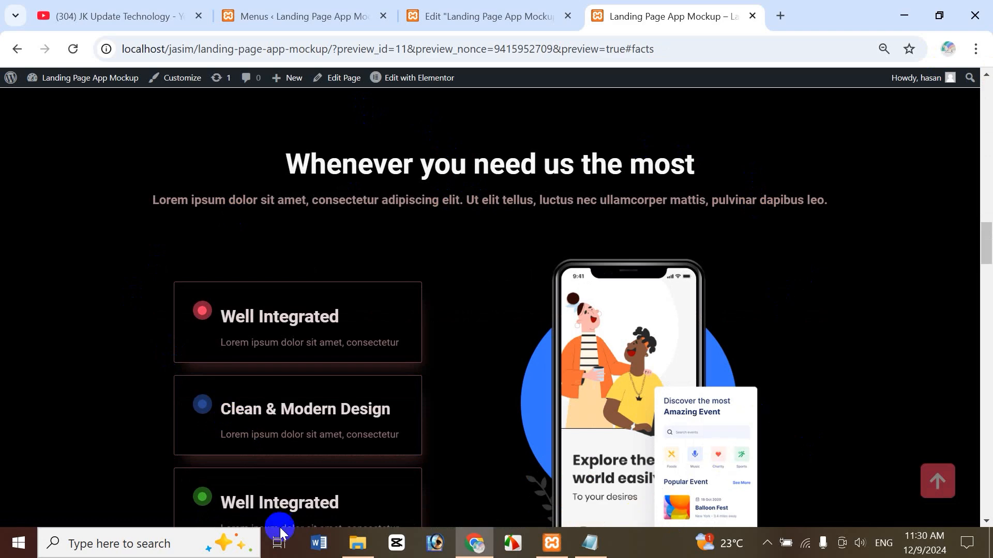
click(938, 483)
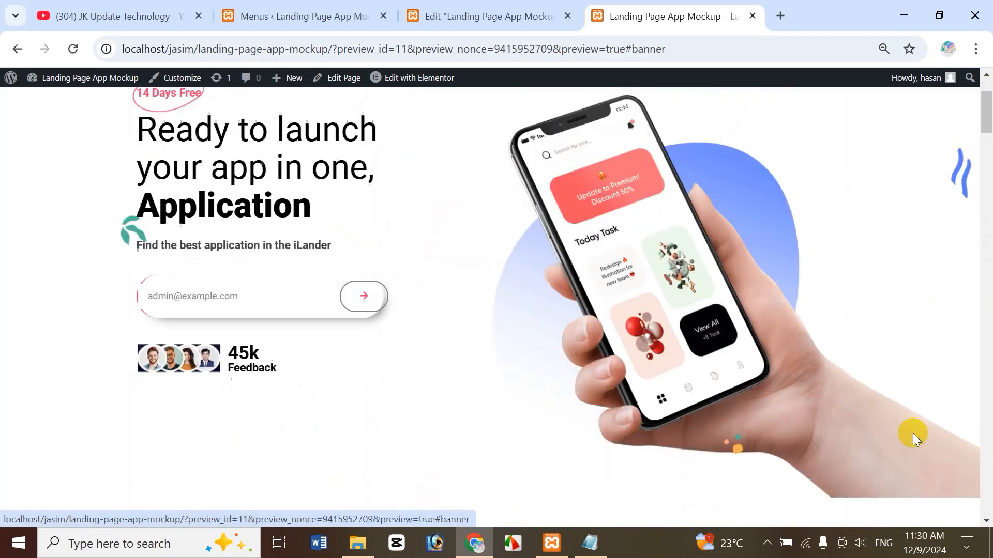
drag(986, 121, 977, 81)
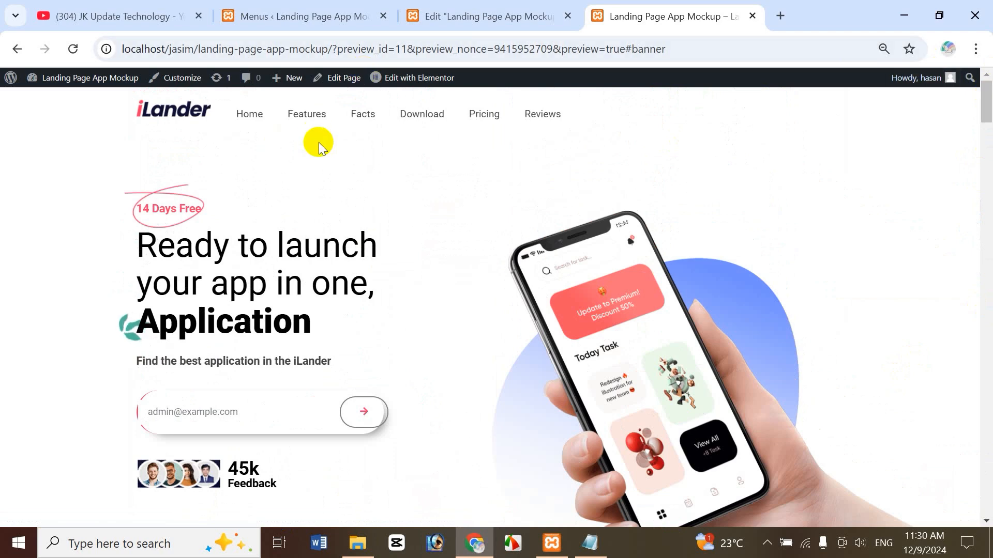
click(313, 114)
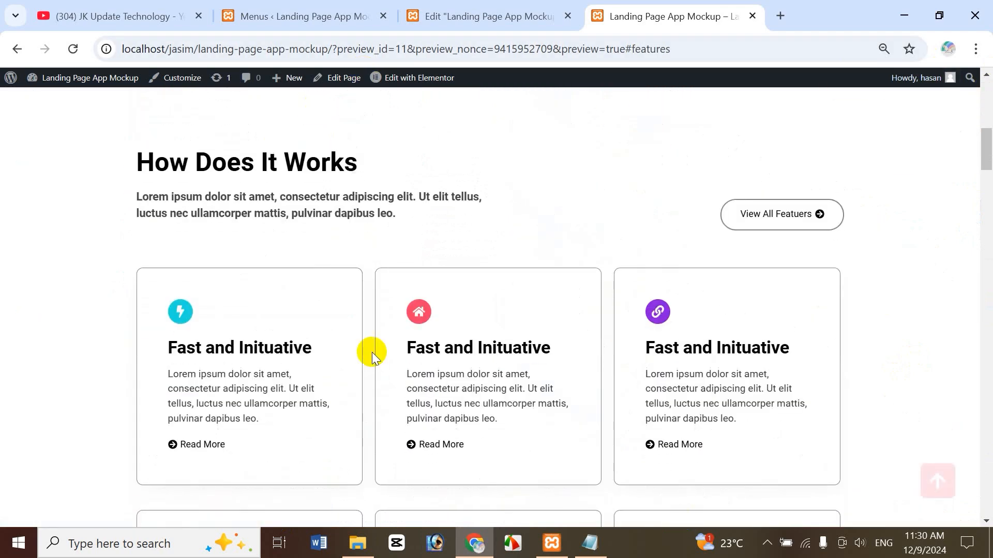
drag(986, 162, 931, 89)
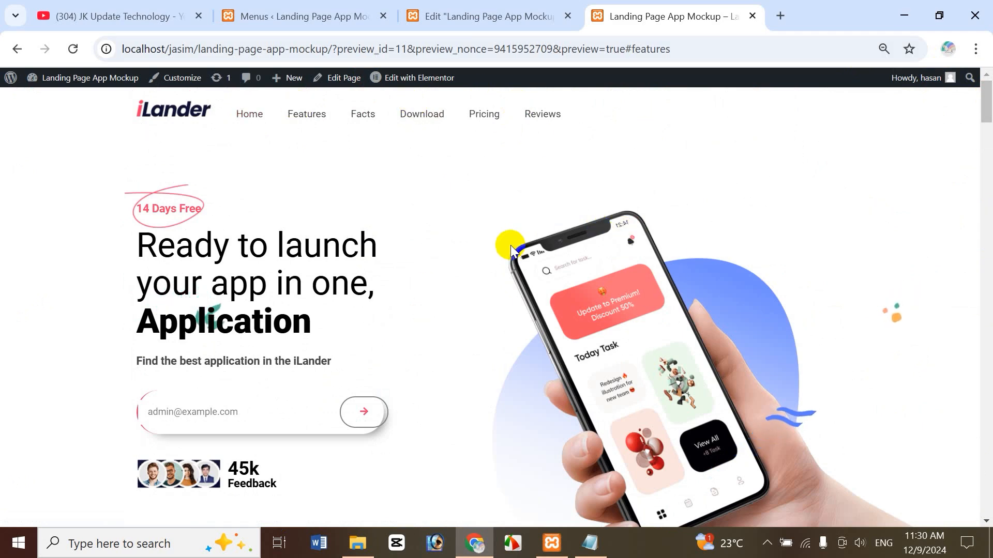
click(494, 18)
Reload the editor so the header menu lists Home, Features, Facts, Download, Pricing and Reviews.
drag(834, 373, 848, 93)
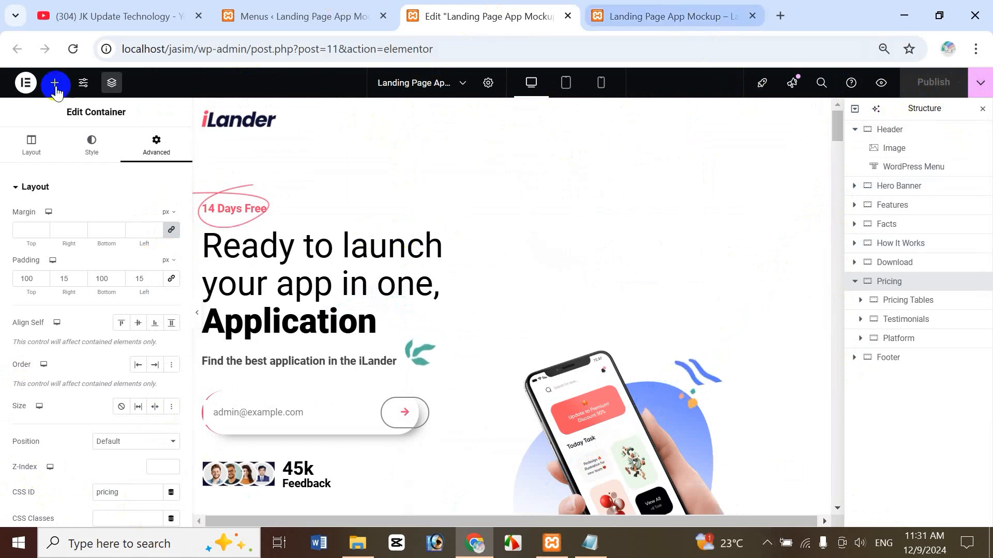
click(74, 49)
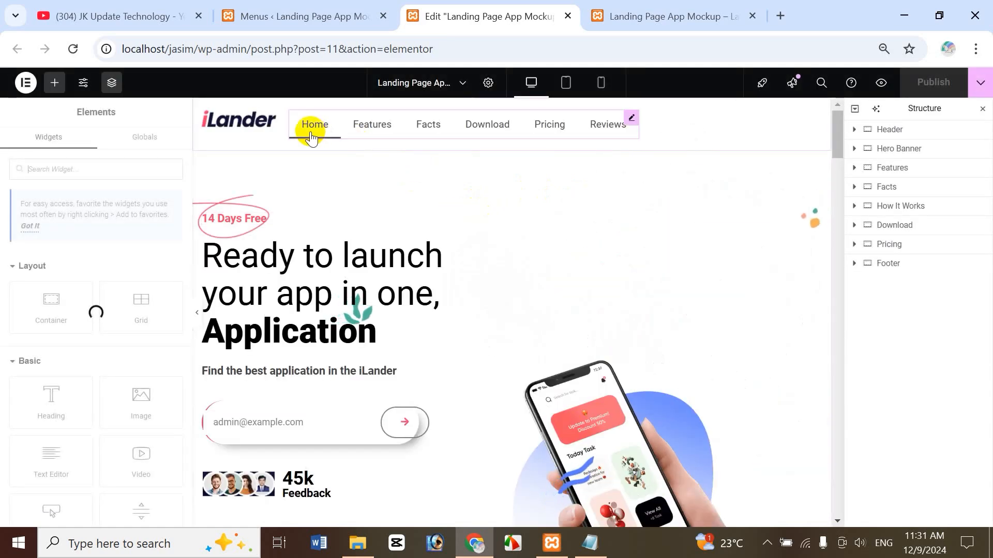
click(321, 13)
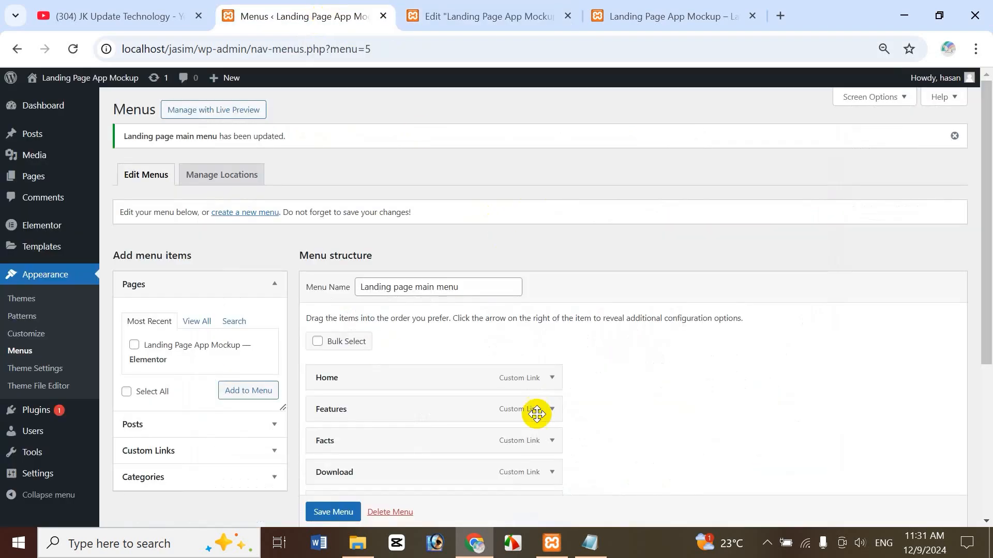
click(437, 13)
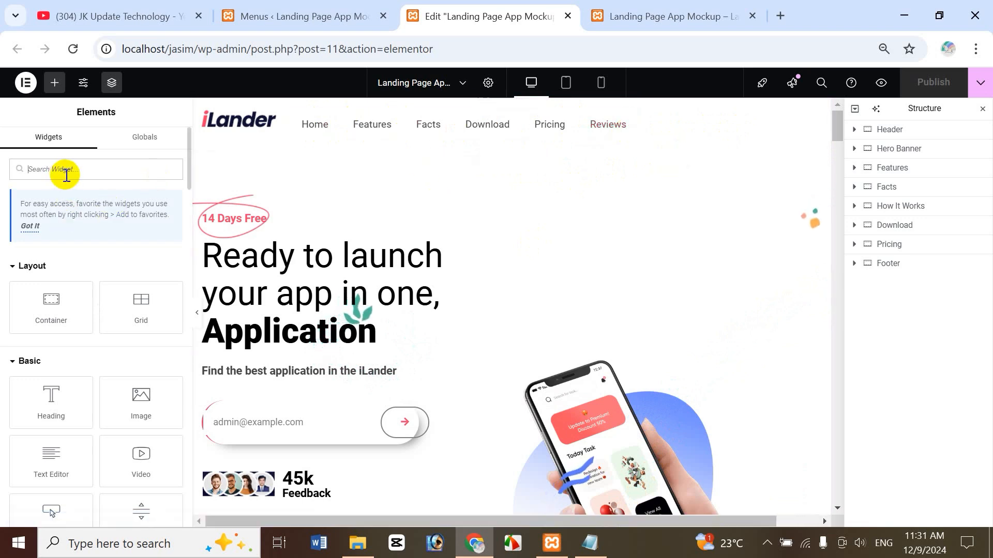
Search for 'button' and drop a Button widget into the header between logo and menu.
text(button)
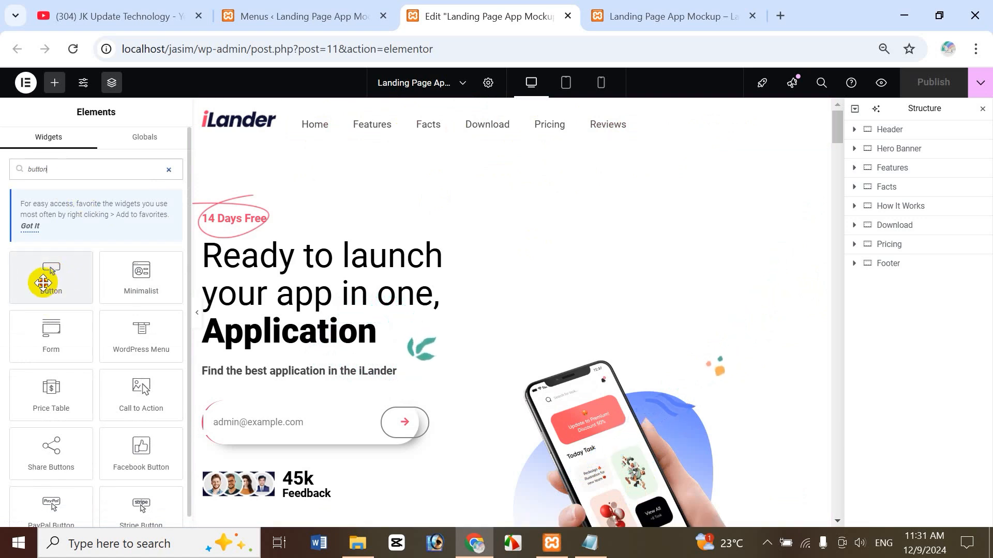
drag(43, 283, 279, 122)
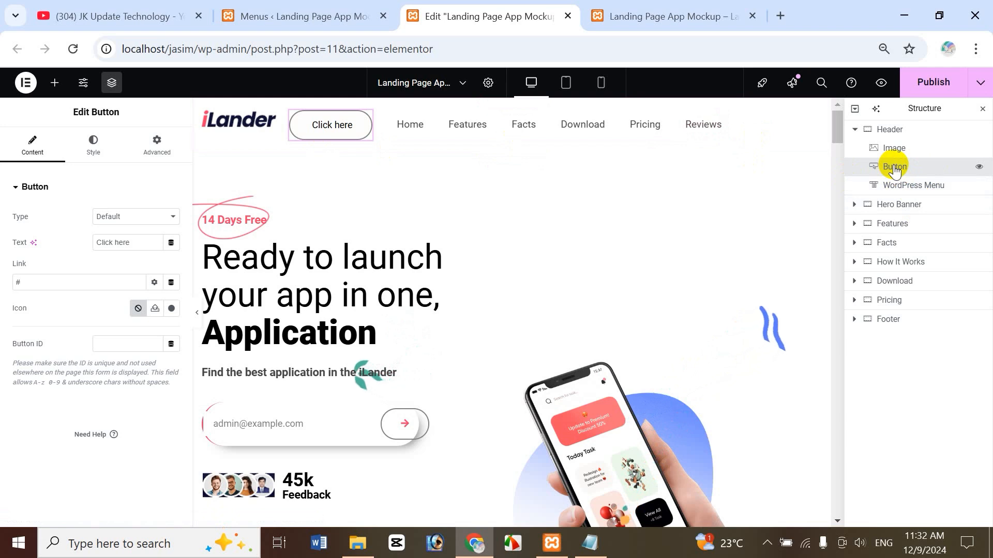
Move the Button after the WordPress Menu and relabel it 'Get Started'.
drag(896, 170, 881, 199)
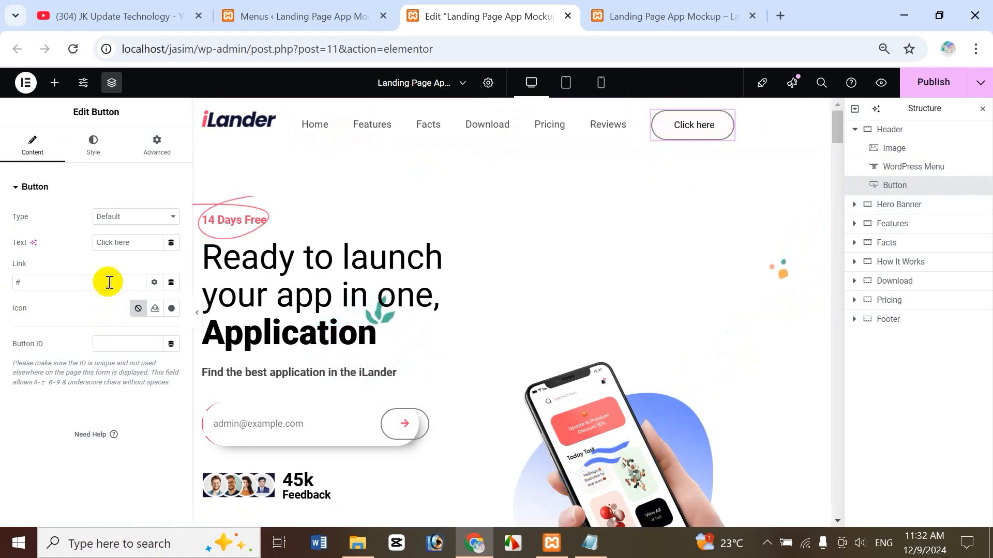
drag(136, 243, 37, 253)
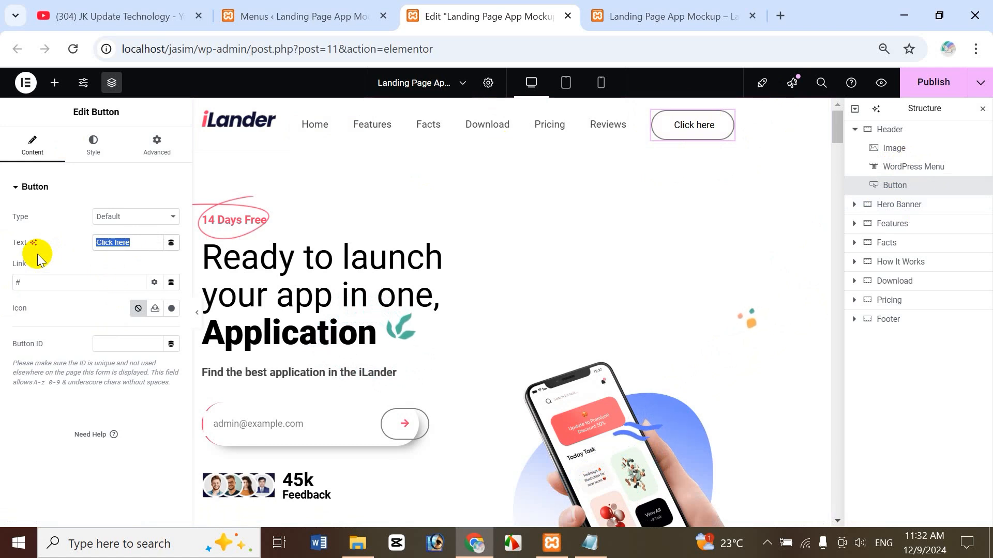
text(Get)
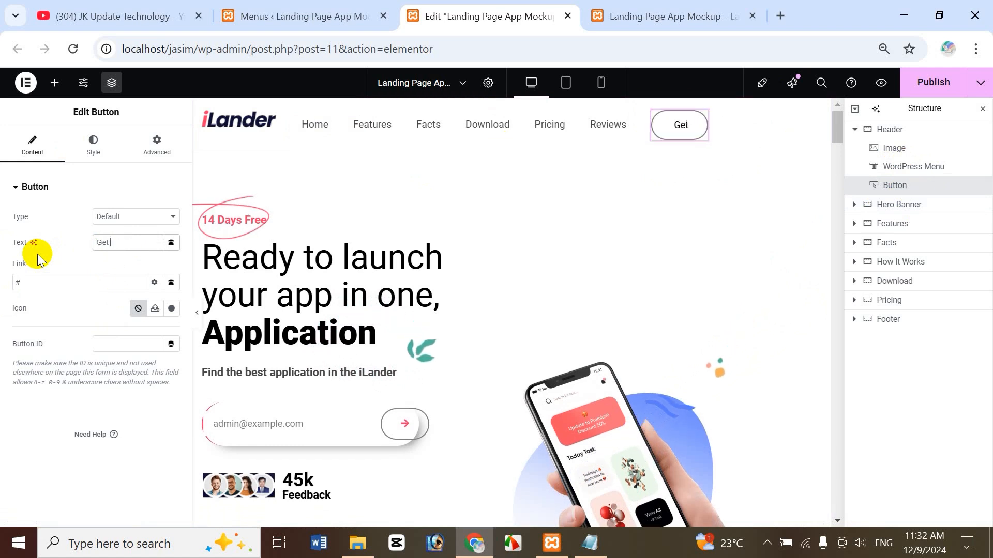
text( Star)
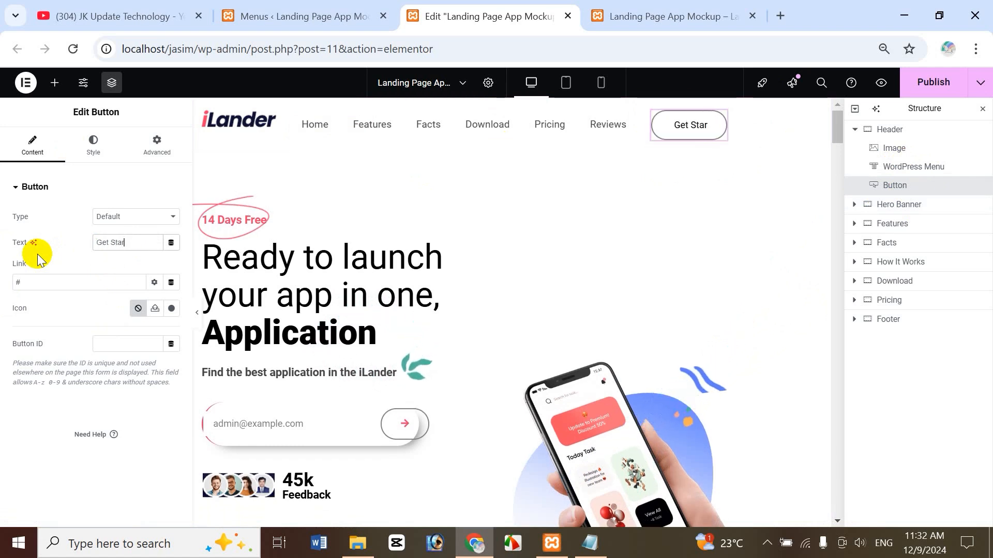
text(ted)
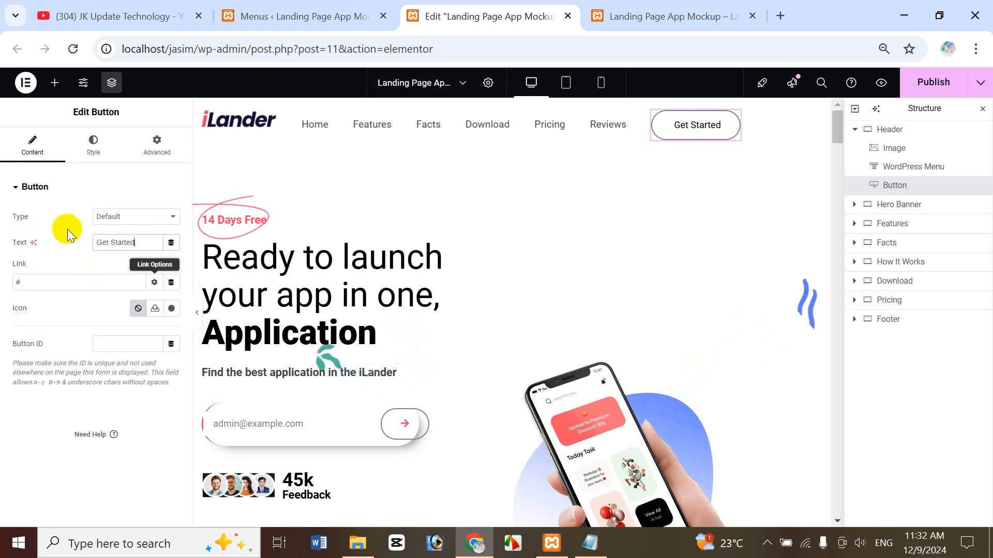
Give the Get Started button white text on a Brand Color background.
click(99, 153)
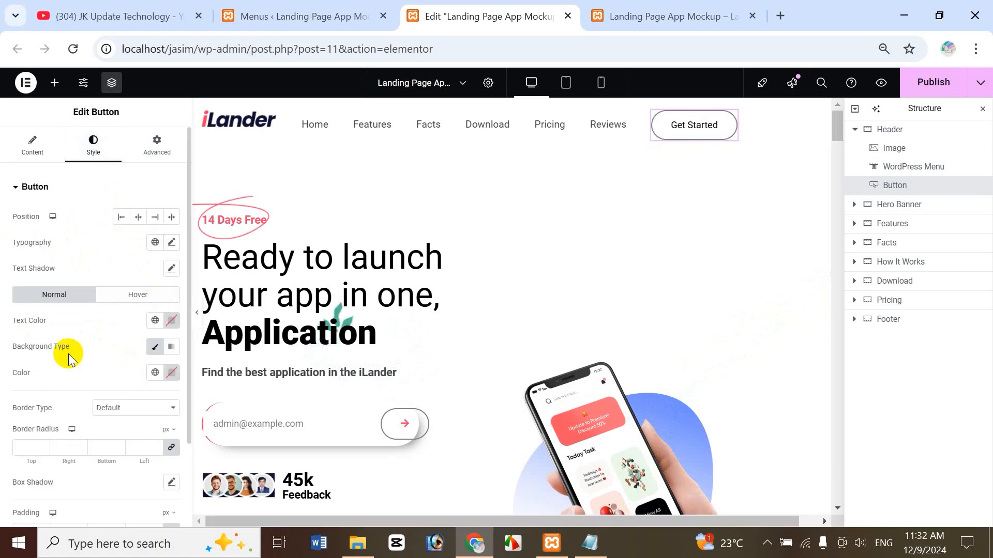
click(155, 322)
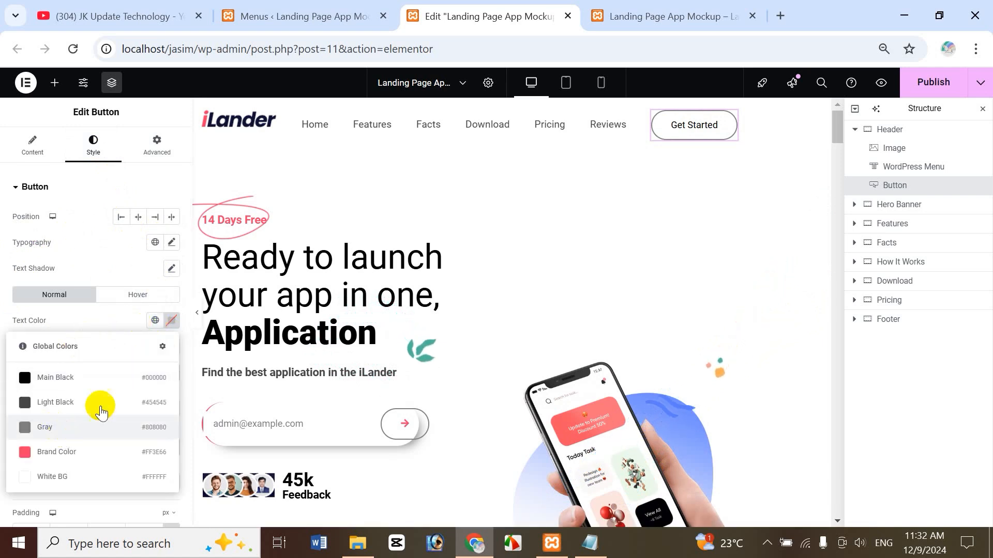
click(49, 484)
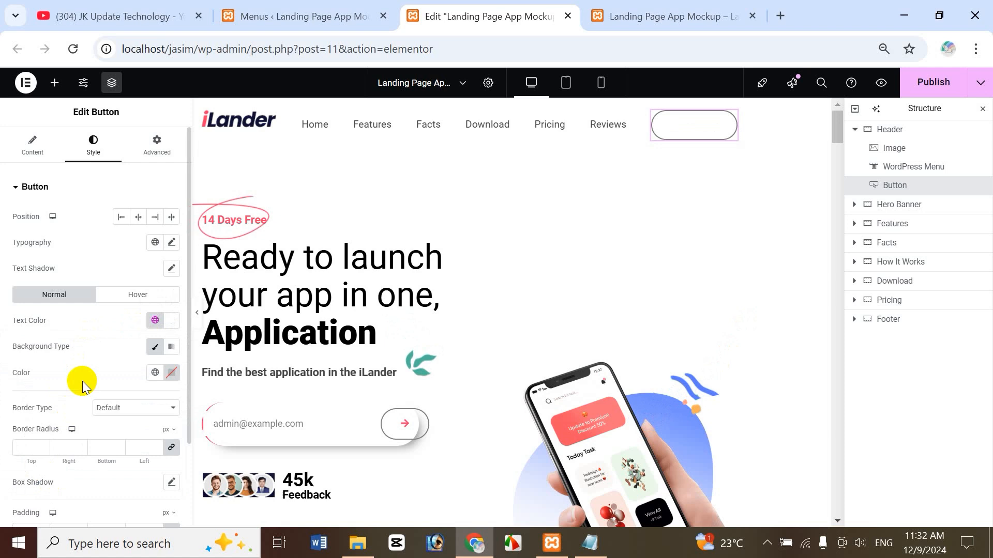
click(155, 377)
click(67, 321)
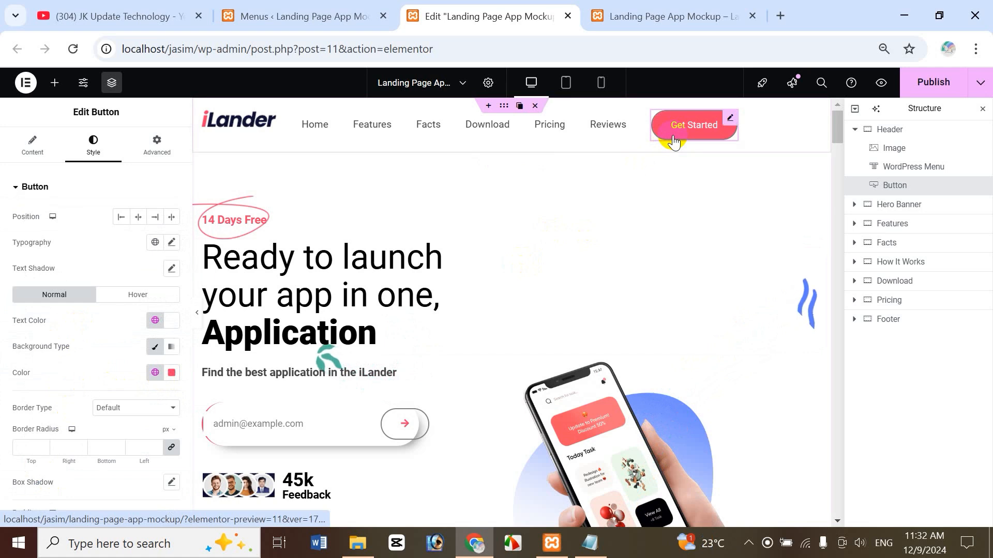
Add a solid Brand Color border to the Get Started button.
click(135, 408)
click(122, 318)
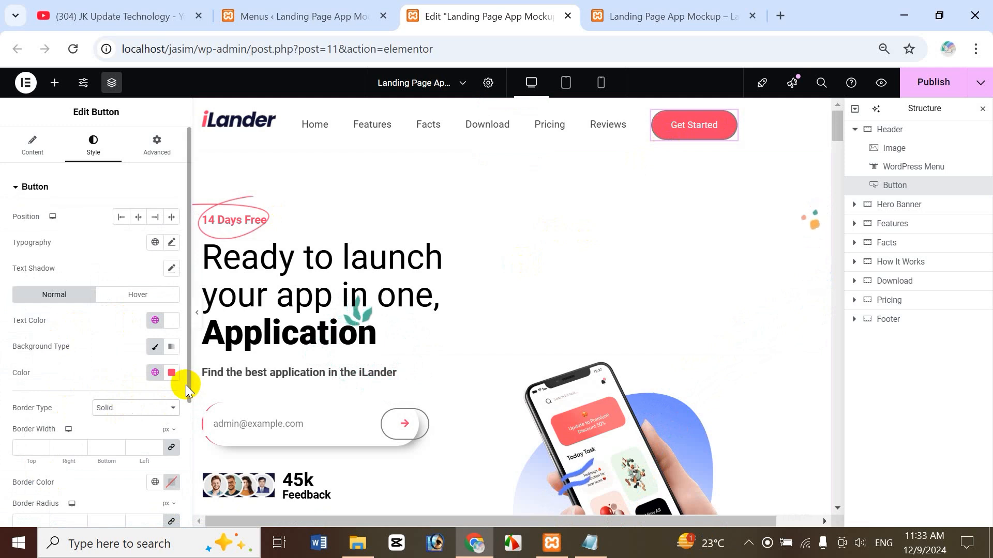
drag(186, 387, 160, 454)
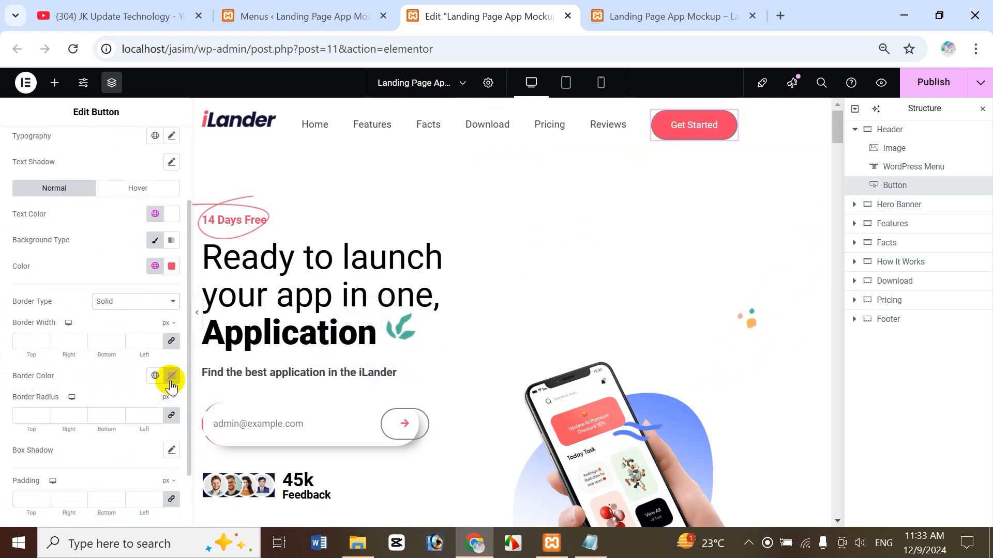
click(155, 376)
click(57, 325)
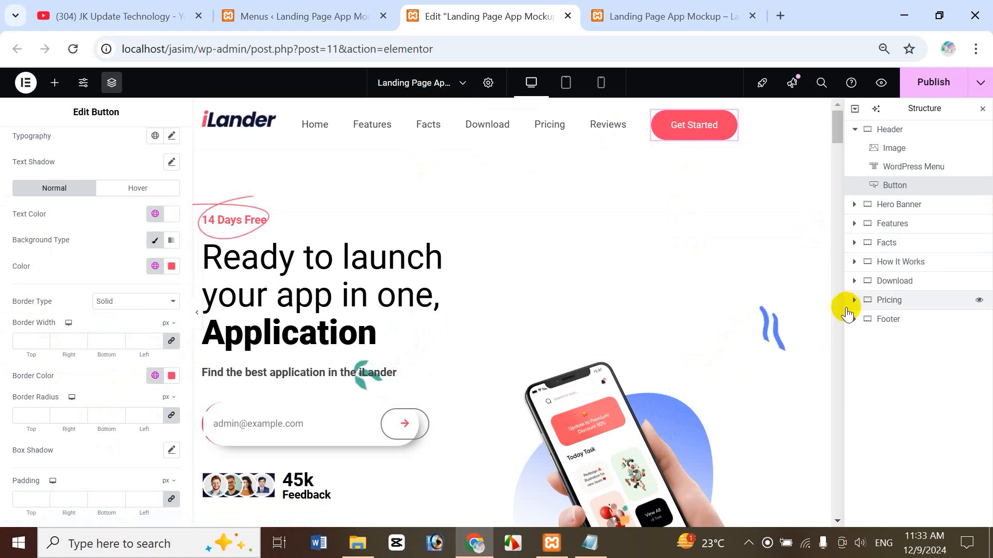
Give the header navigation menu an unlinked 120 px right margin.
click(912, 171)
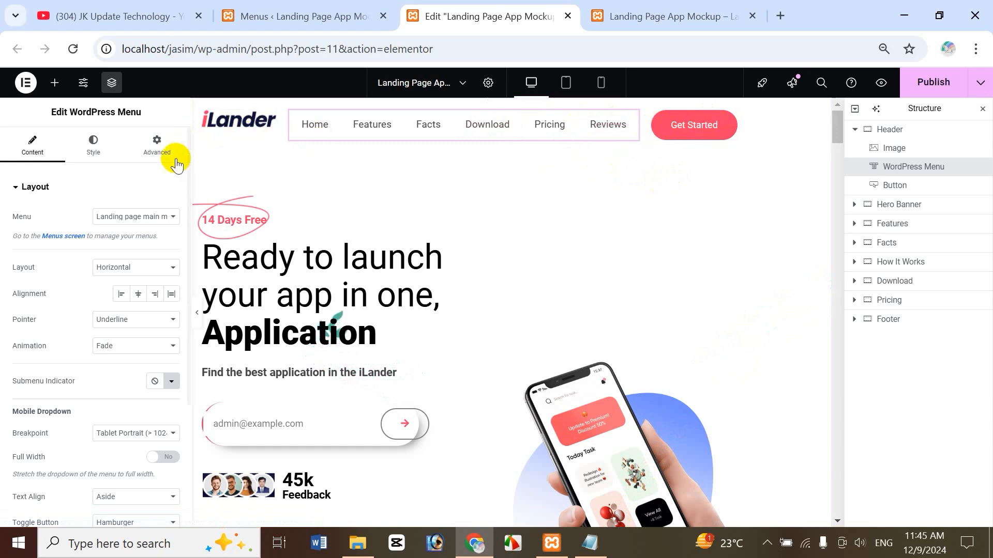
click(150, 155)
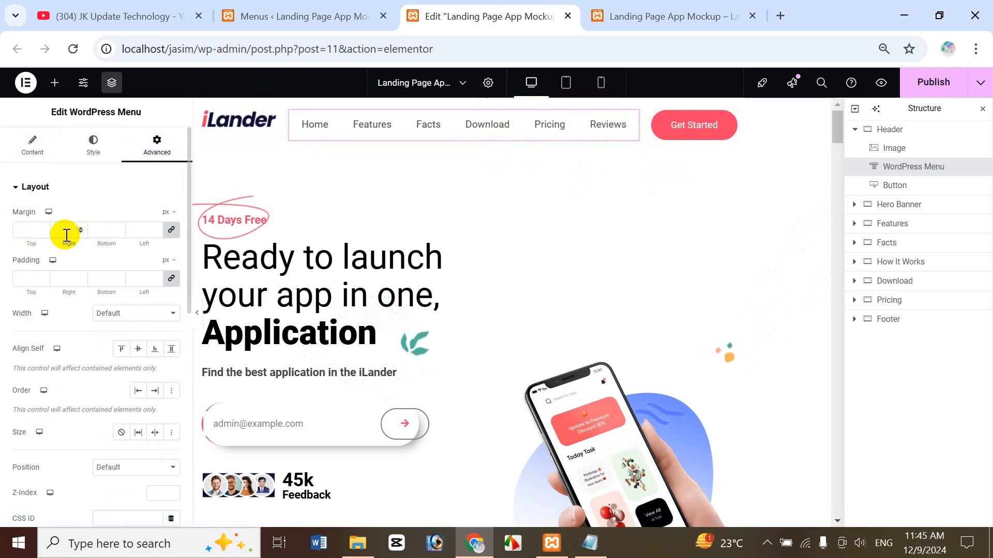
click(172, 229)
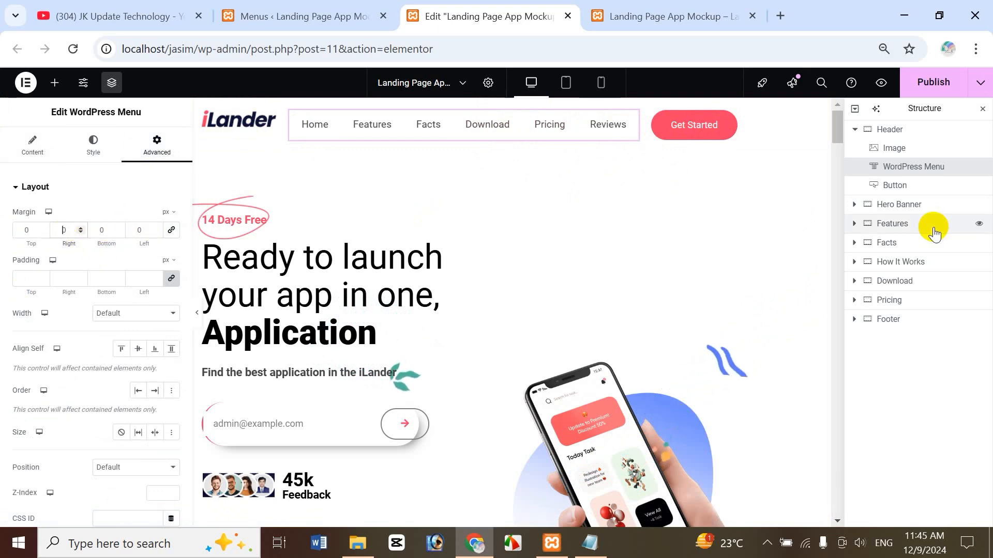
text(15)
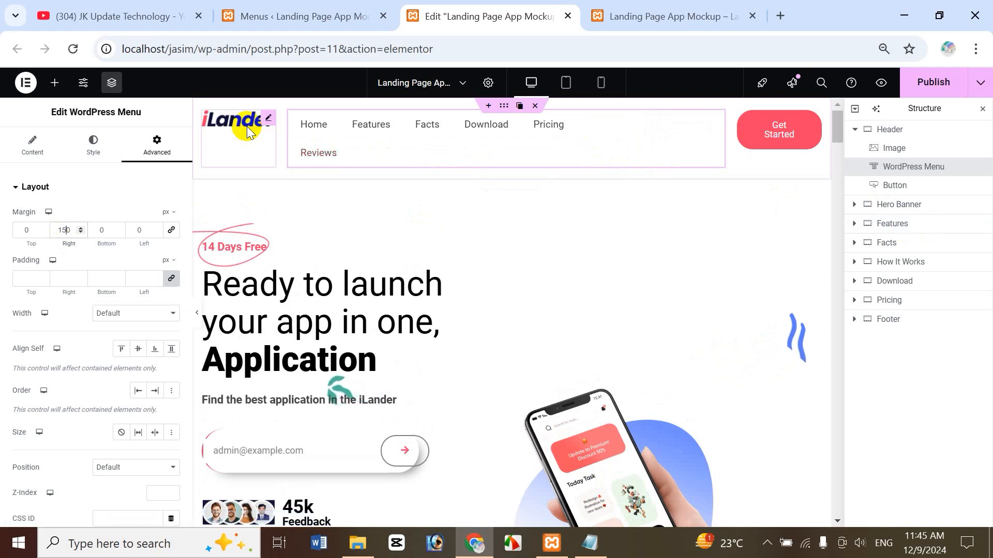
key(BackSpace)
text(2)
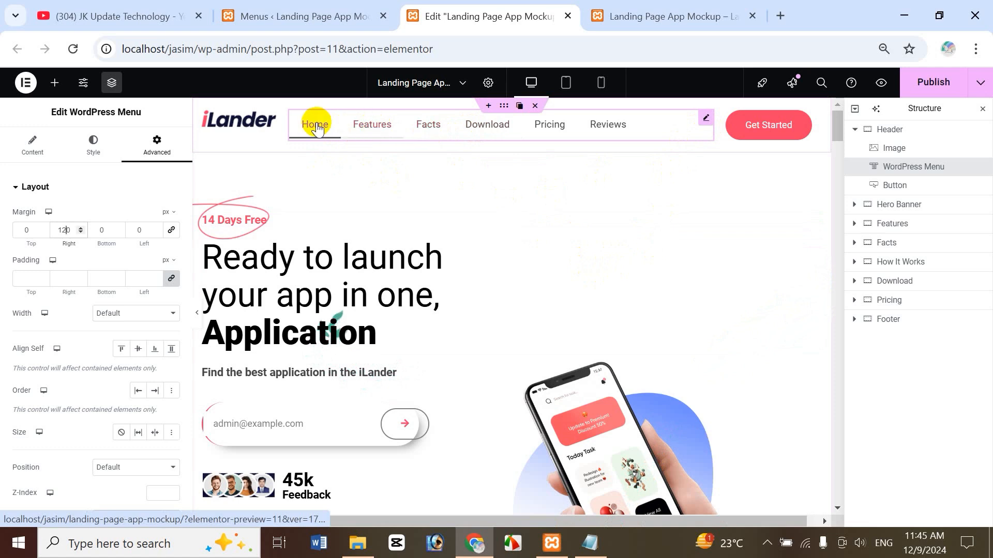
Set the menu's Pointer effect from Underline to None.
click(27, 151)
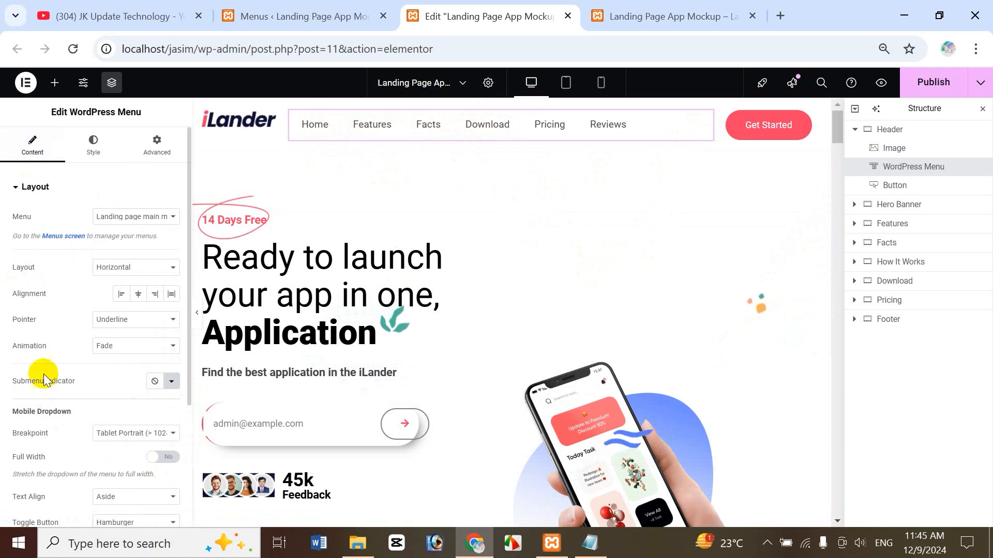
click(143, 329)
click(129, 340)
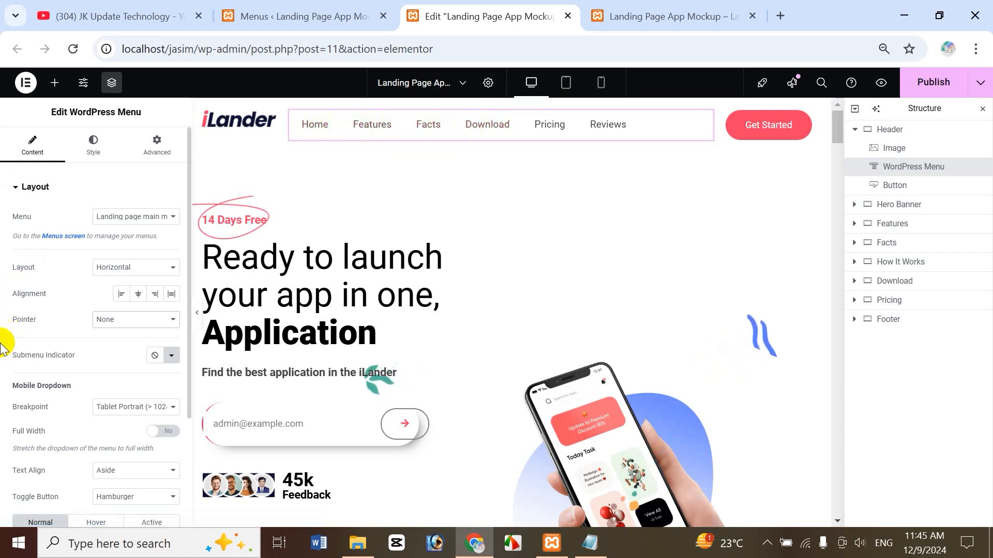
Set the menu link typography to 15 px size and 500 weight.
click(96, 150)
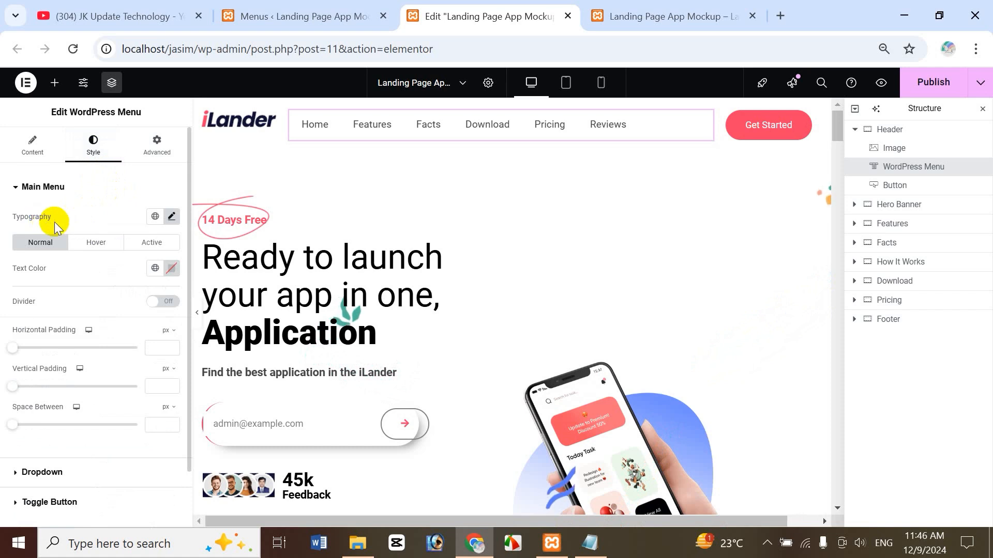
click(172, 217)
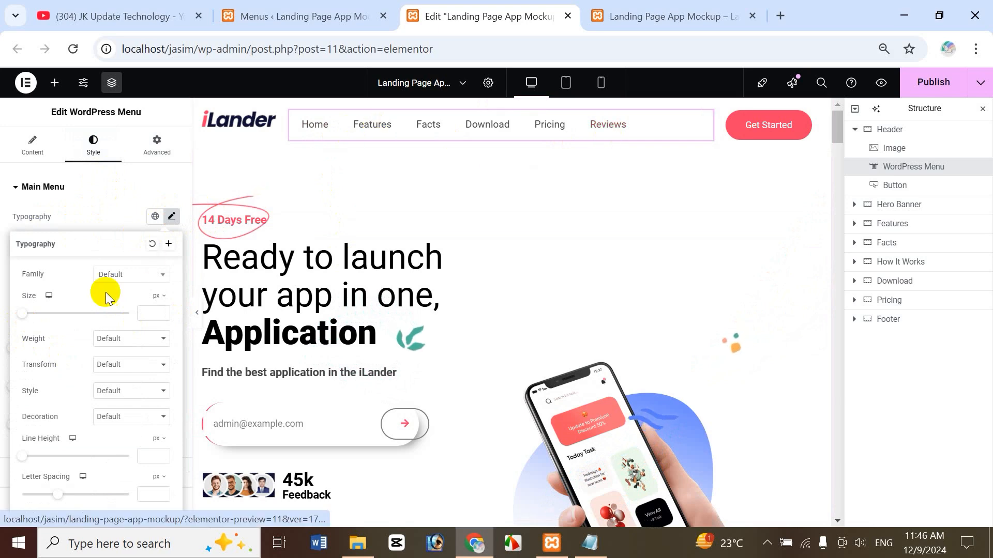
click(141, 311)
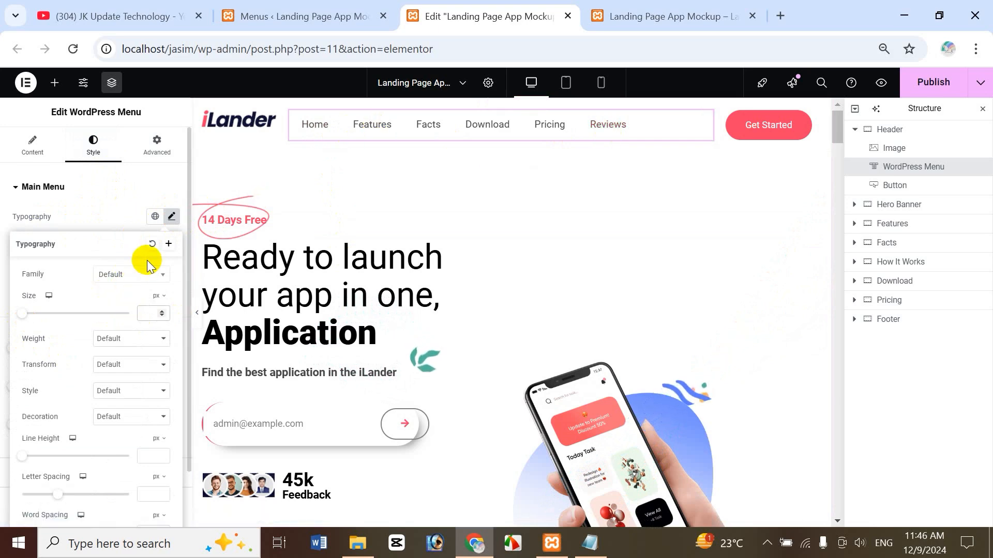
text(15)
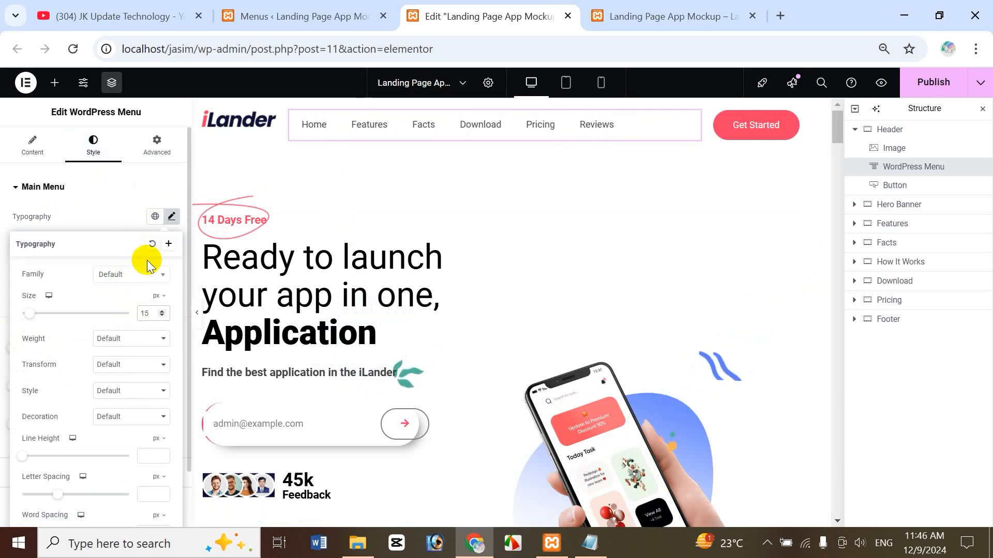
click(127, 339)
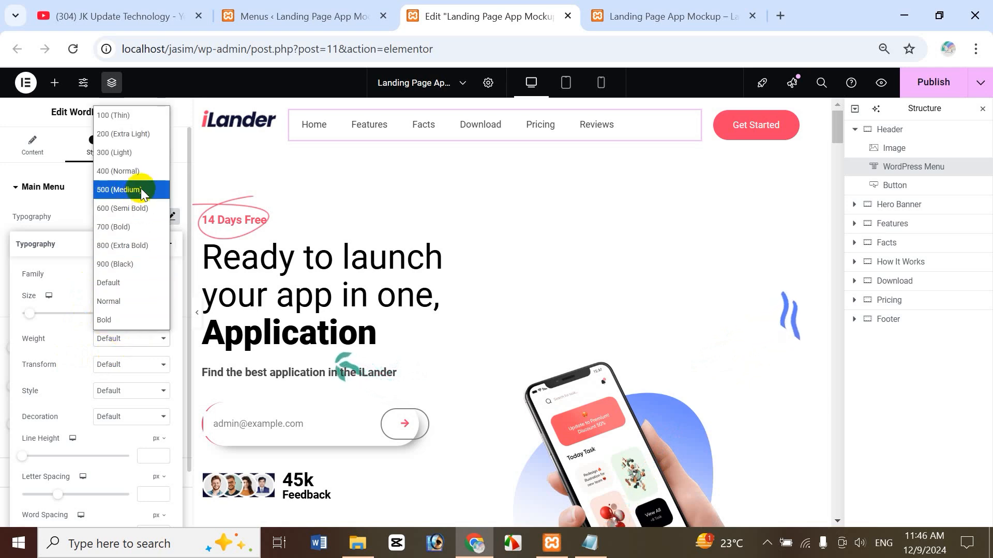
click(138, 190)
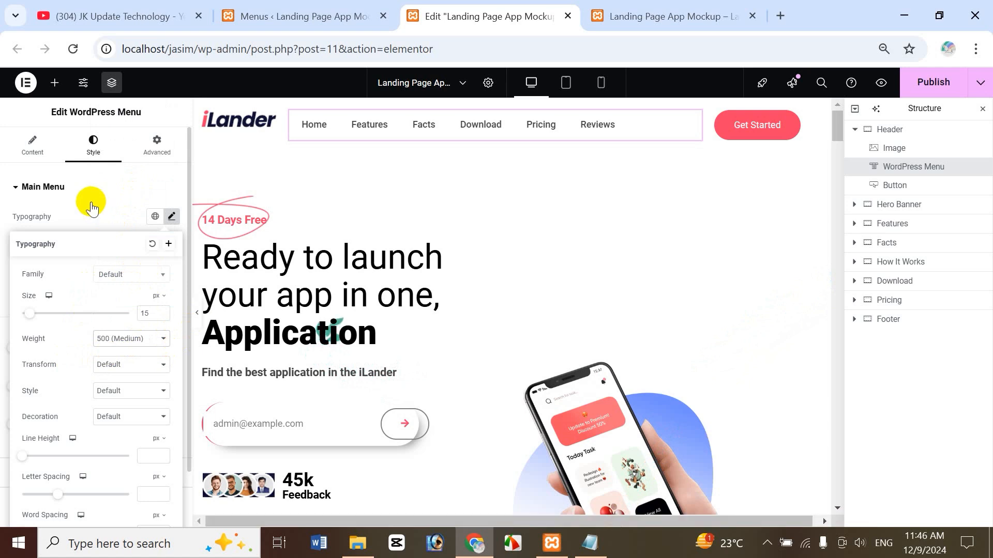
click(38, 217)
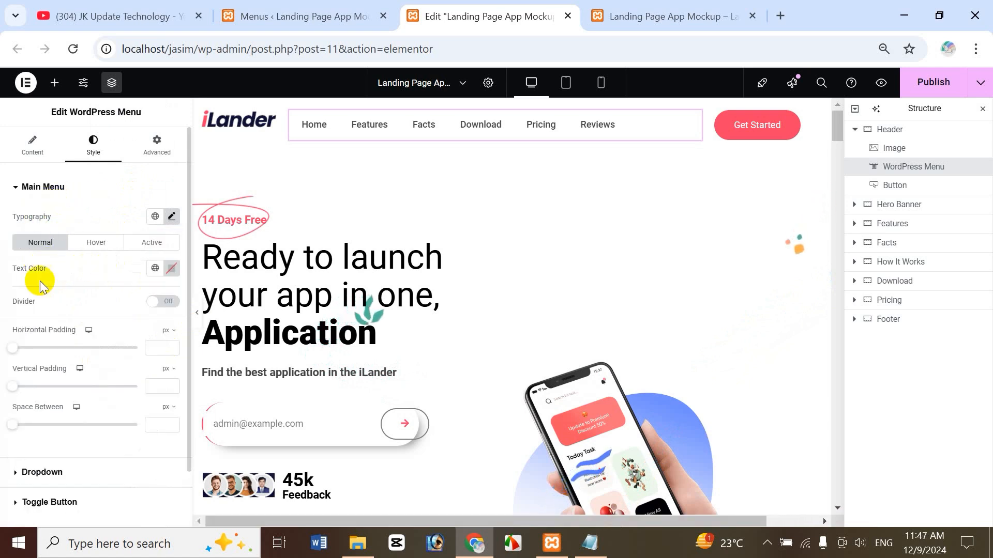
Make normal menu link text Main Black with 10 horizontal and 3 vertical padding.
click(154, 270)
click(67, 324)
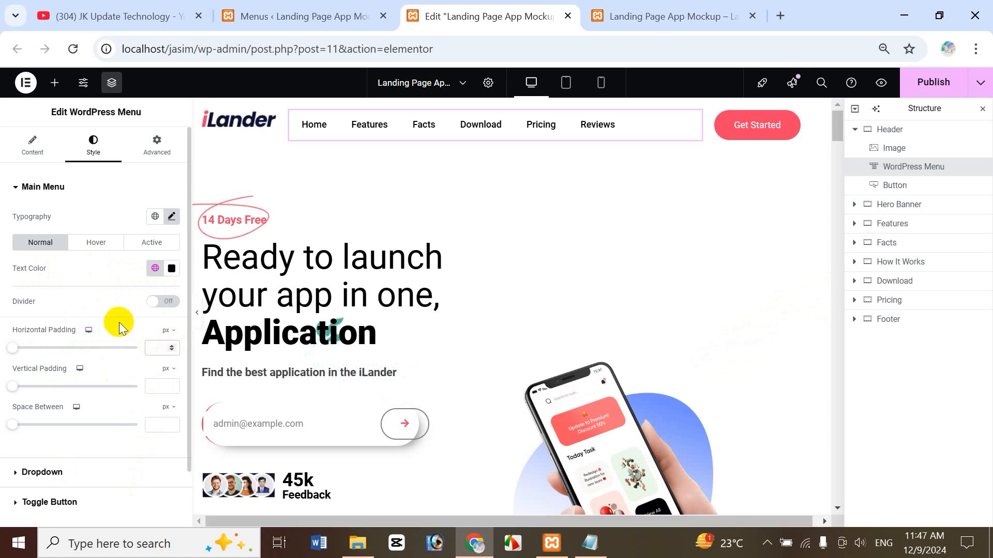
text(10)
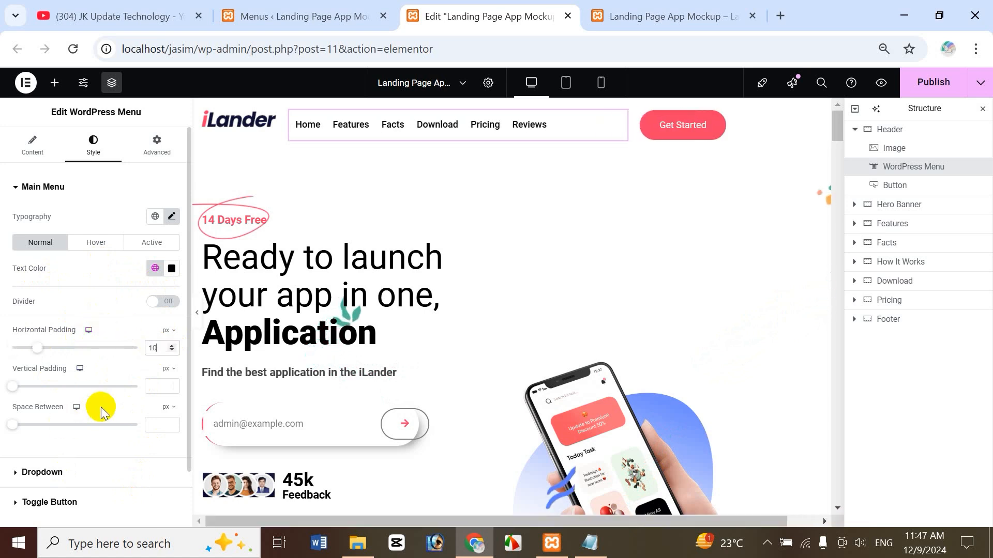
click(145, 385)
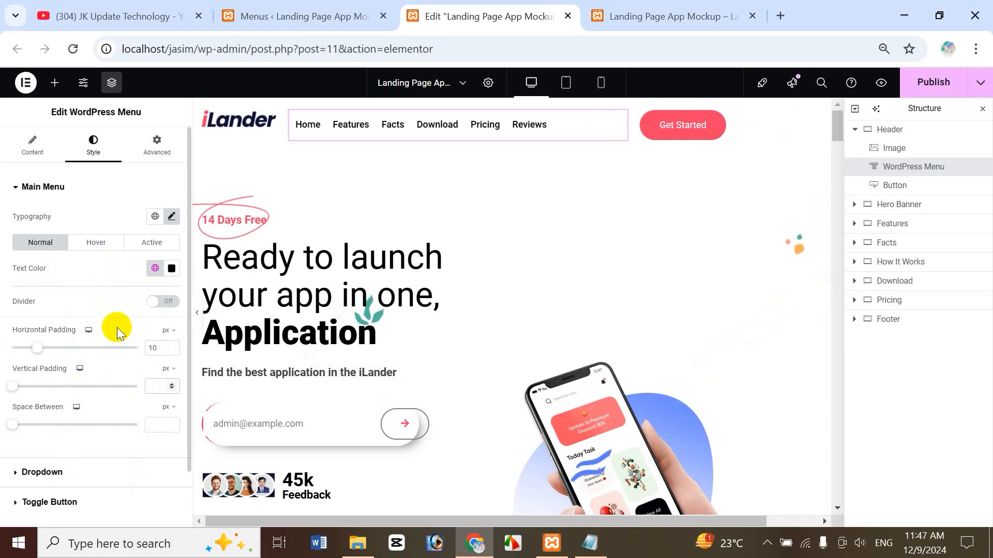
text(4)
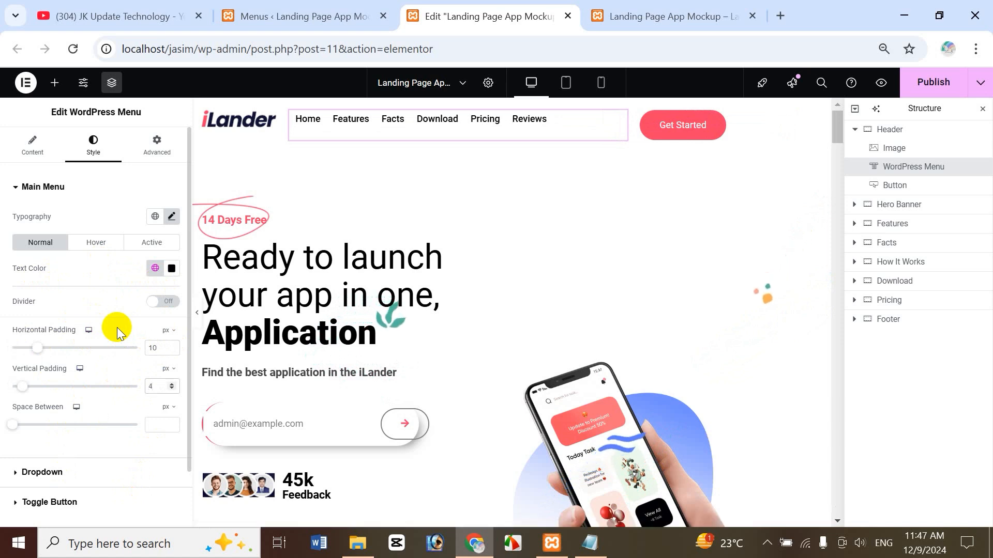
key(BackSpace)
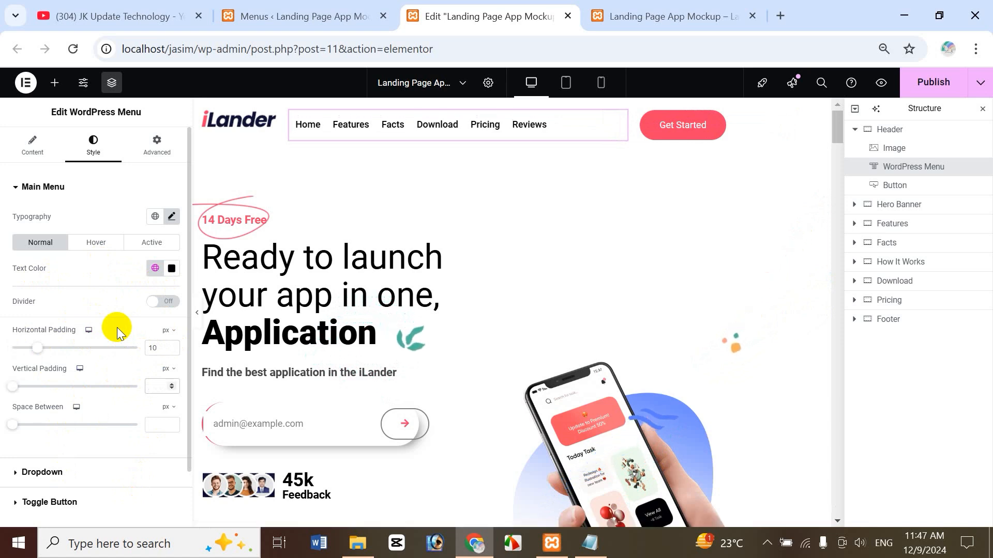
text(3)
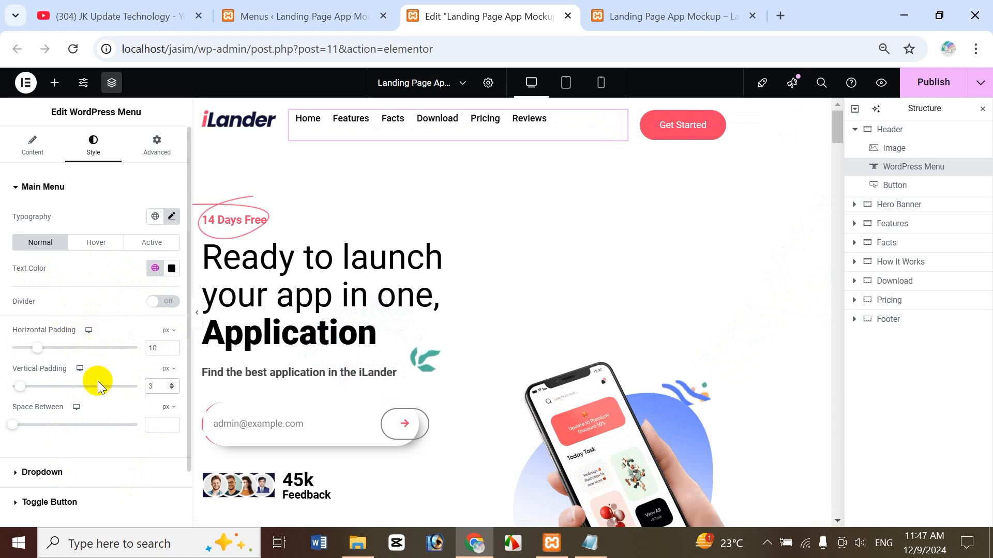
Set hover and active menu link text color to Brand Color.
click(98, 242)
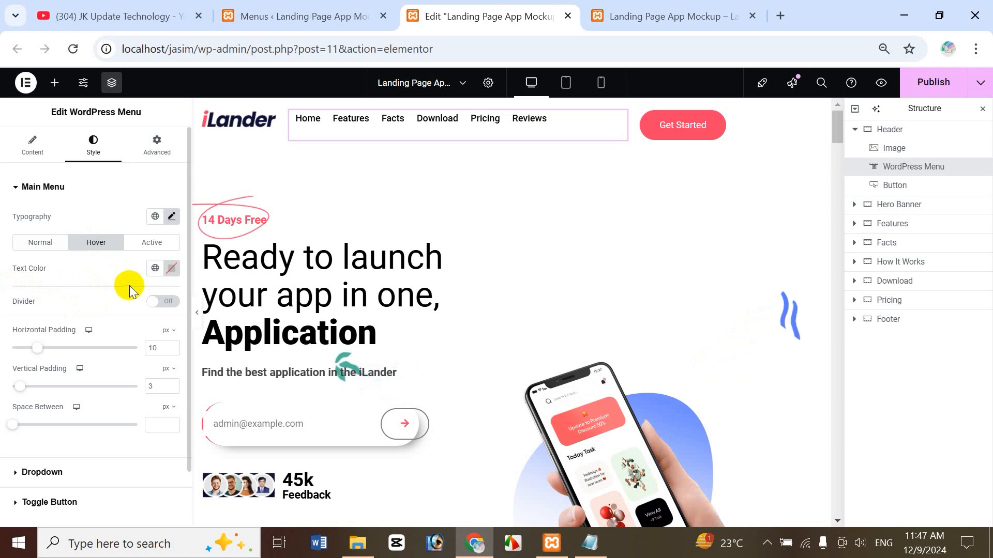
click(155, 268)
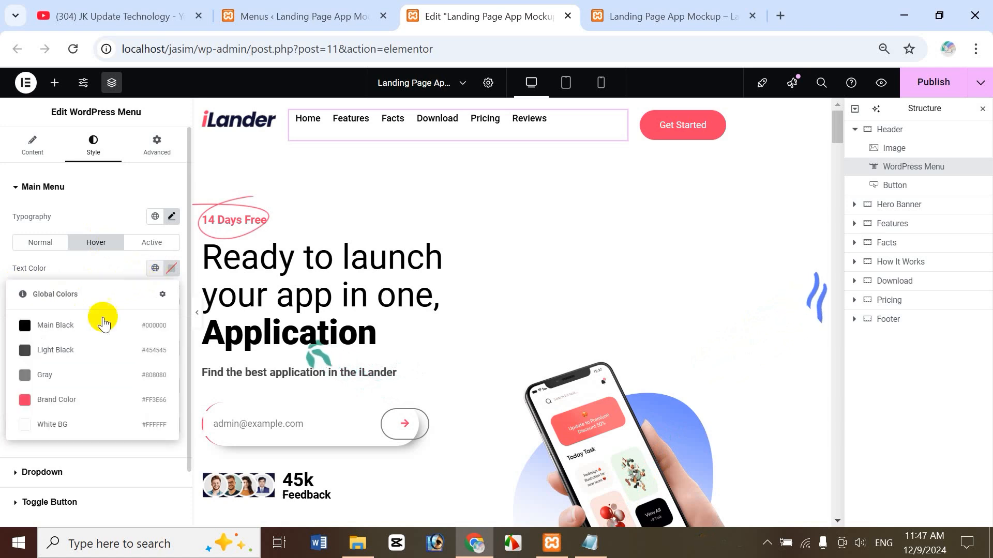
click(61, 402)
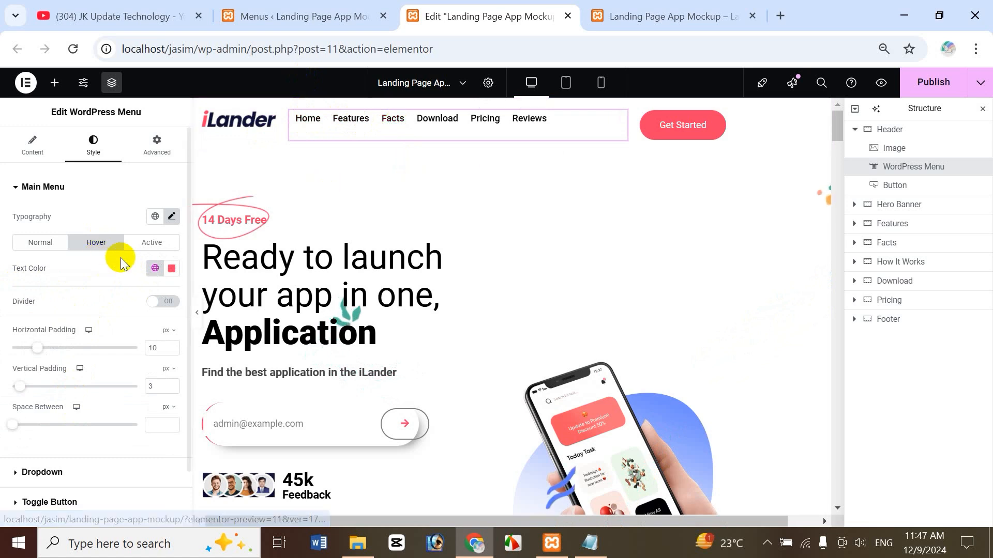
click(138, 243)
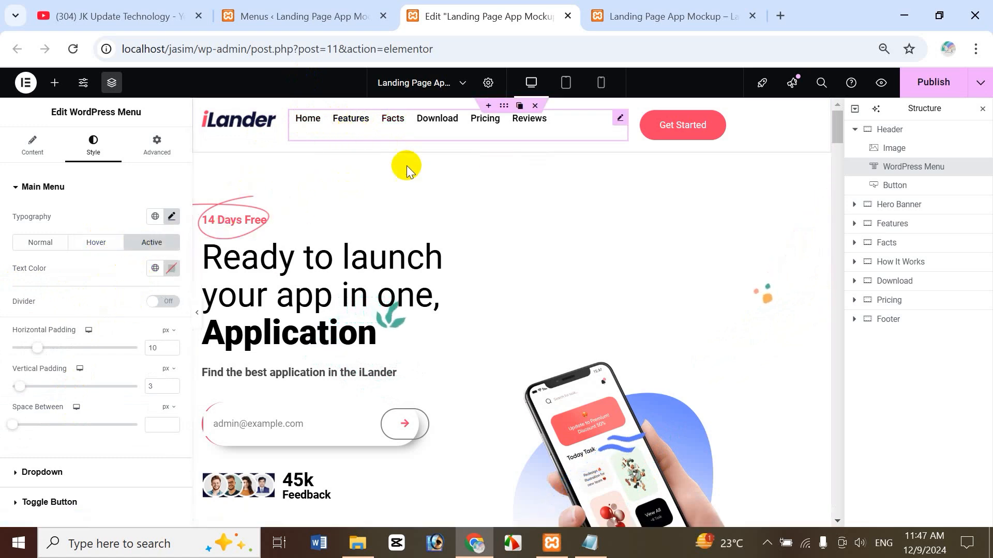
click(155, 268)
click(78, 403)
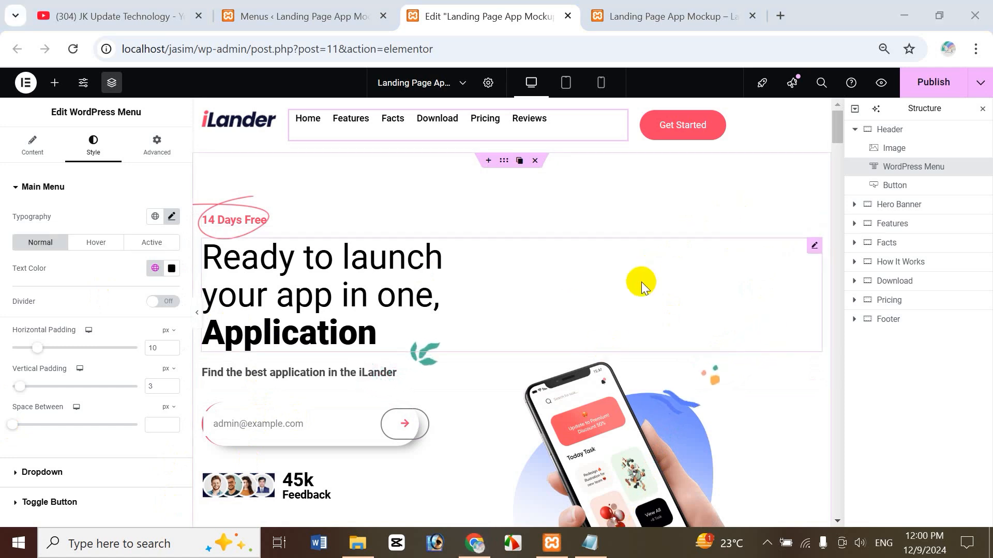
Give the Header container an unlinked -90 px bottom margin and Z-Index 2.
click(891, 131)
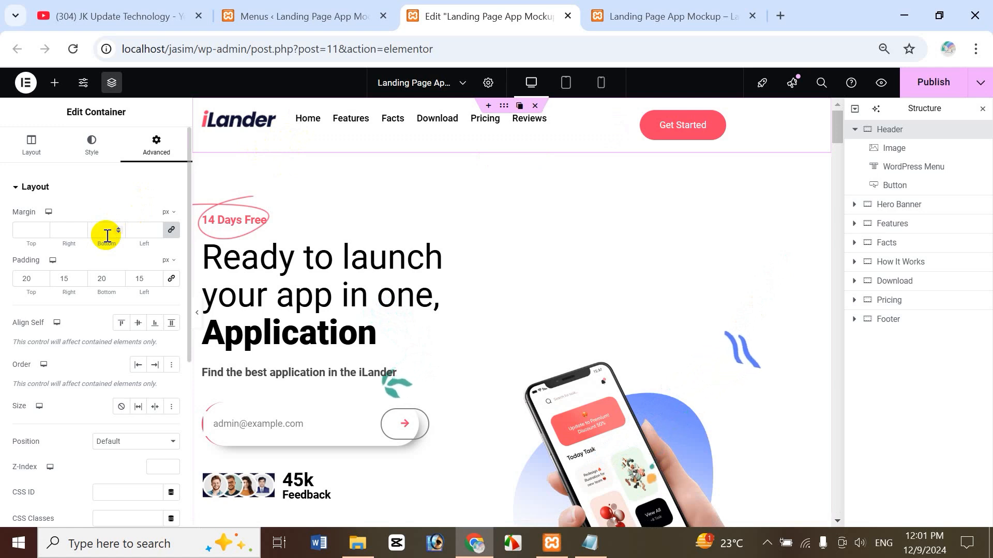
click(171, 229)
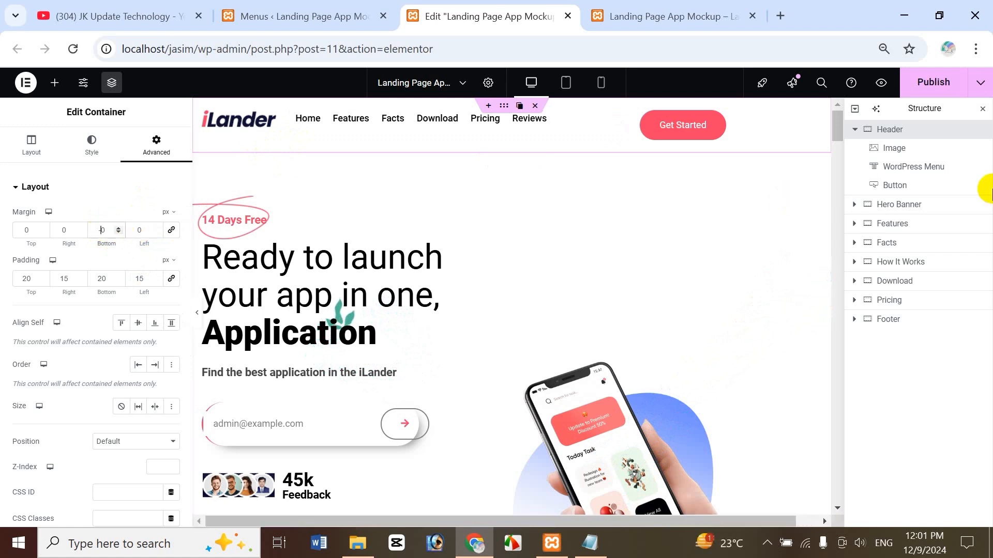
text(8)
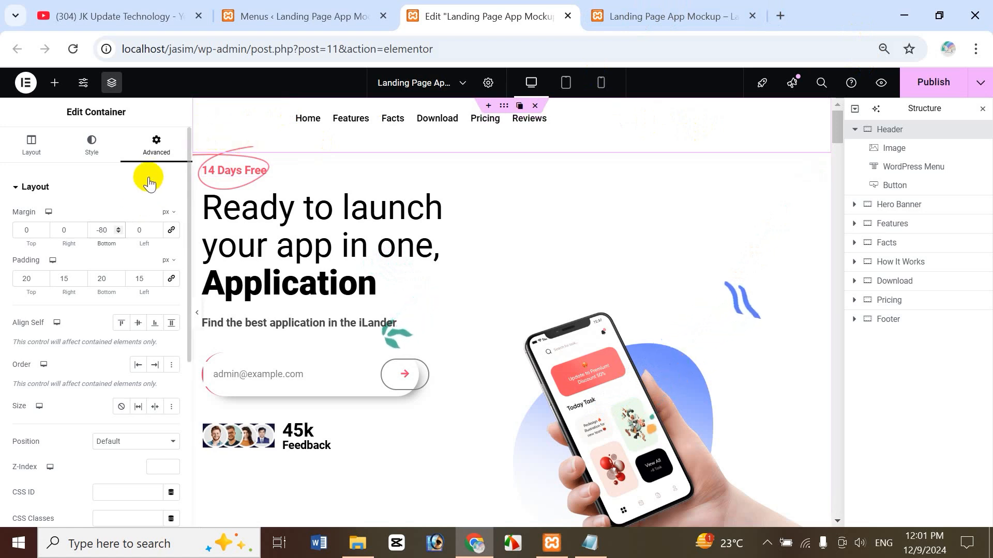
key(BackSpace)
text(8)
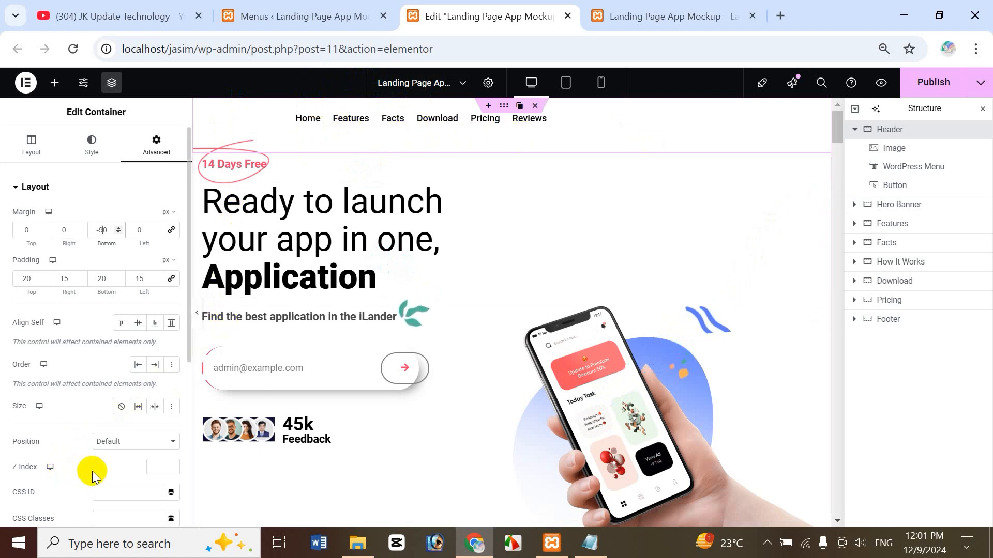
click(159, 467)
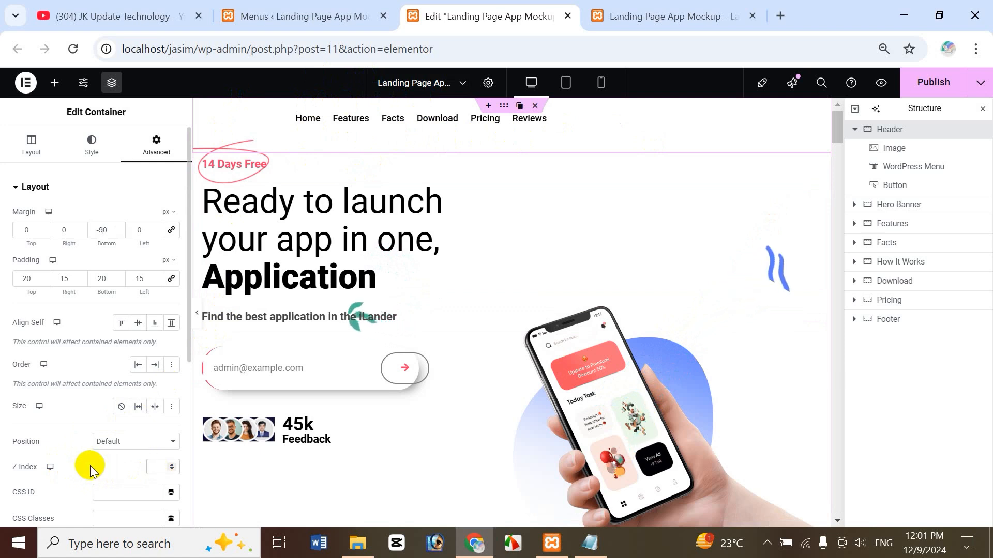
text(2)
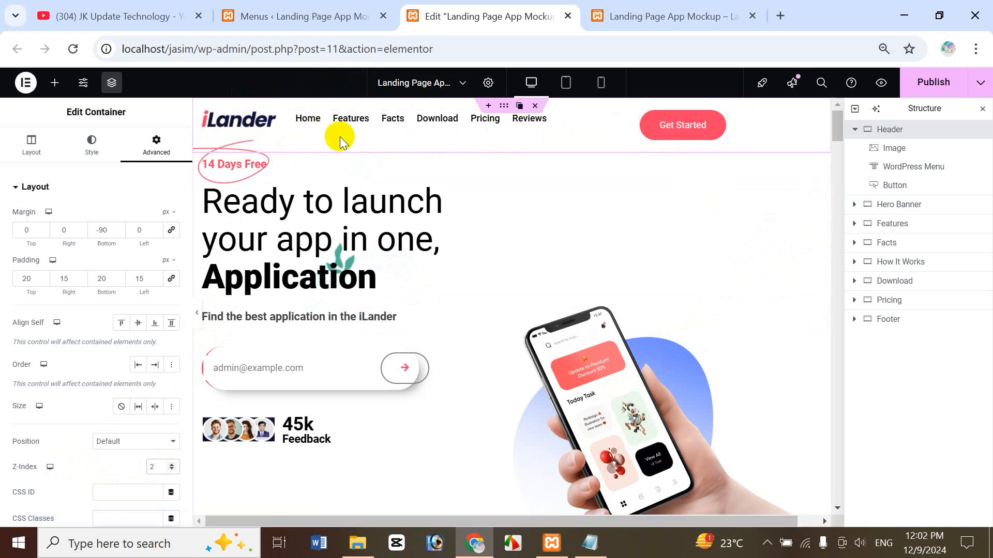
Give the Hero Banner container Z-index 1 and change its top padding from 100 to 180.
click(906, 207)
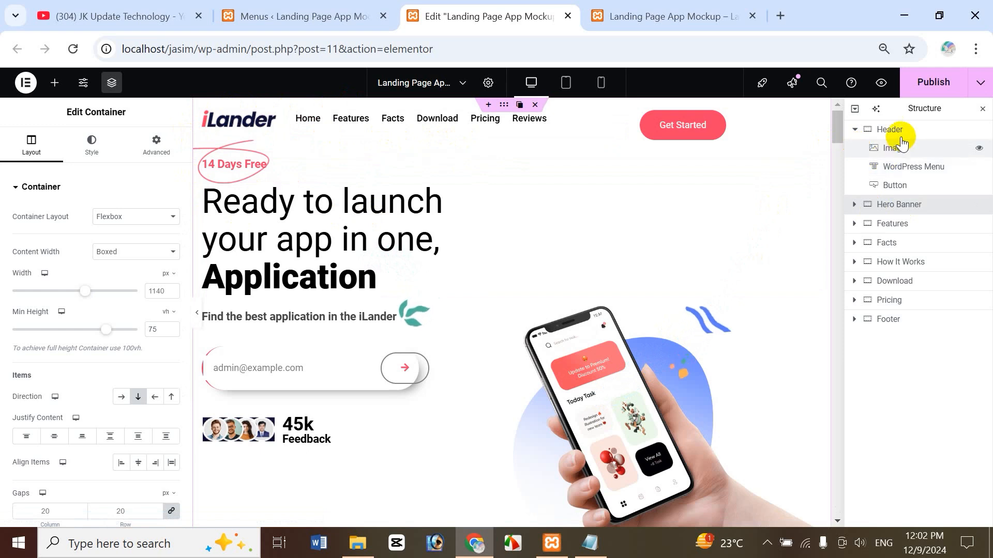
click(851, 132)
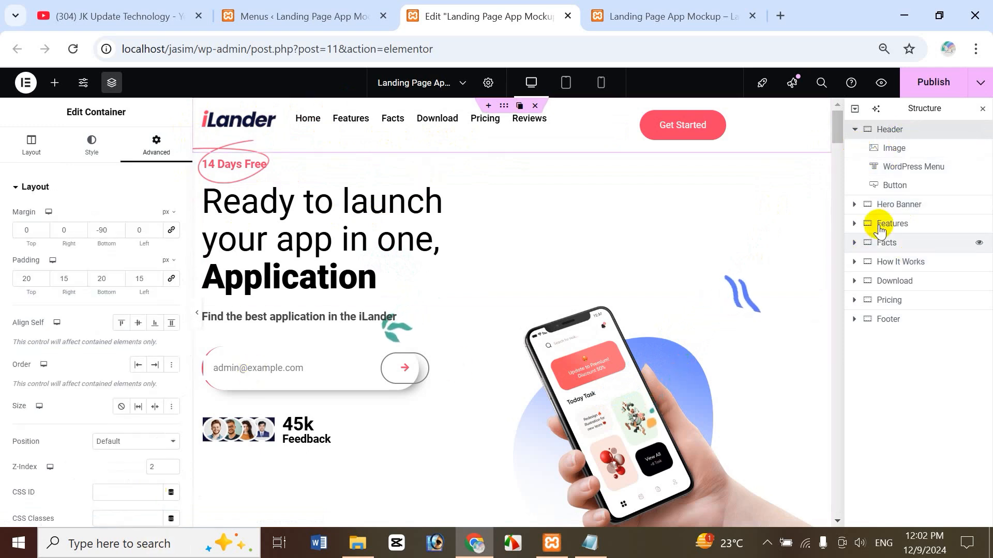
click(903, 209)
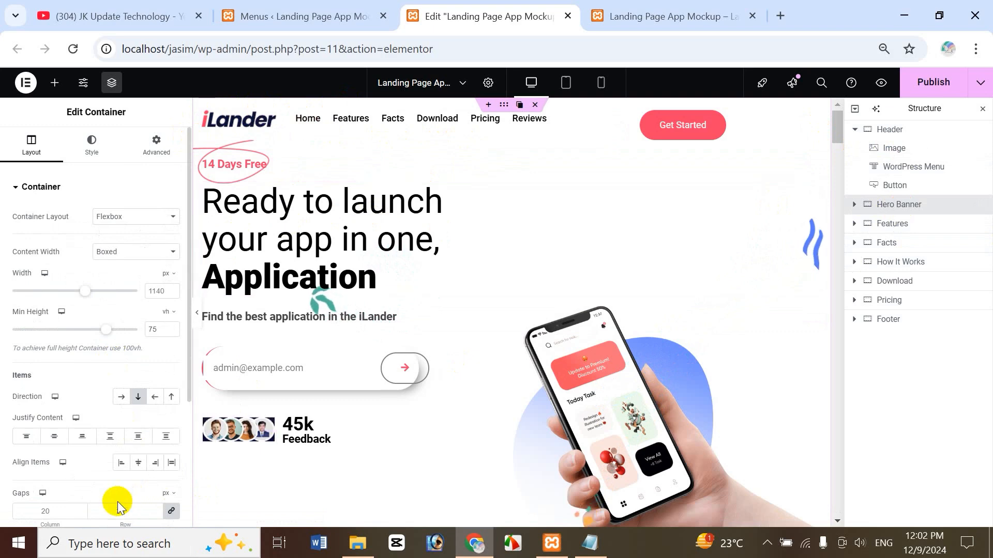
click(157, 149)
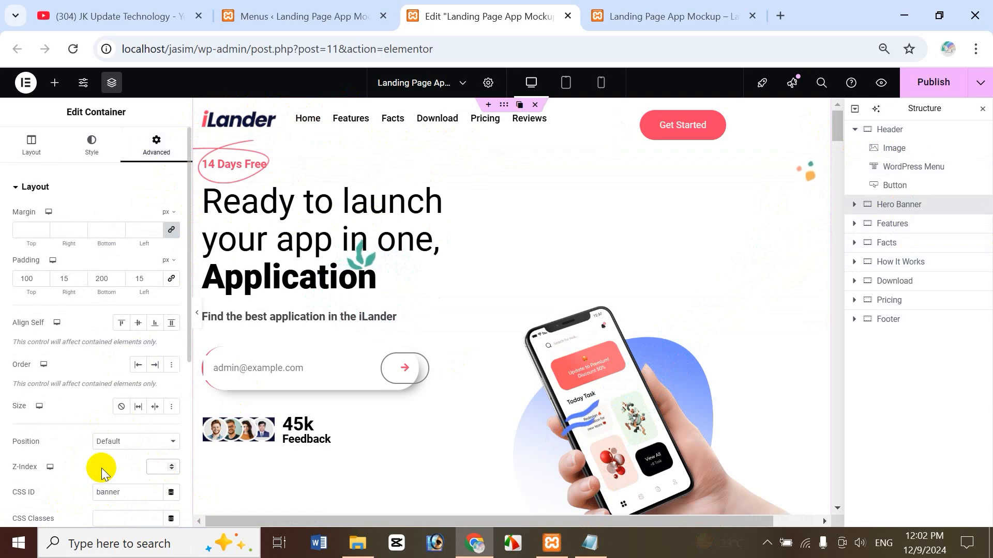
text(1)
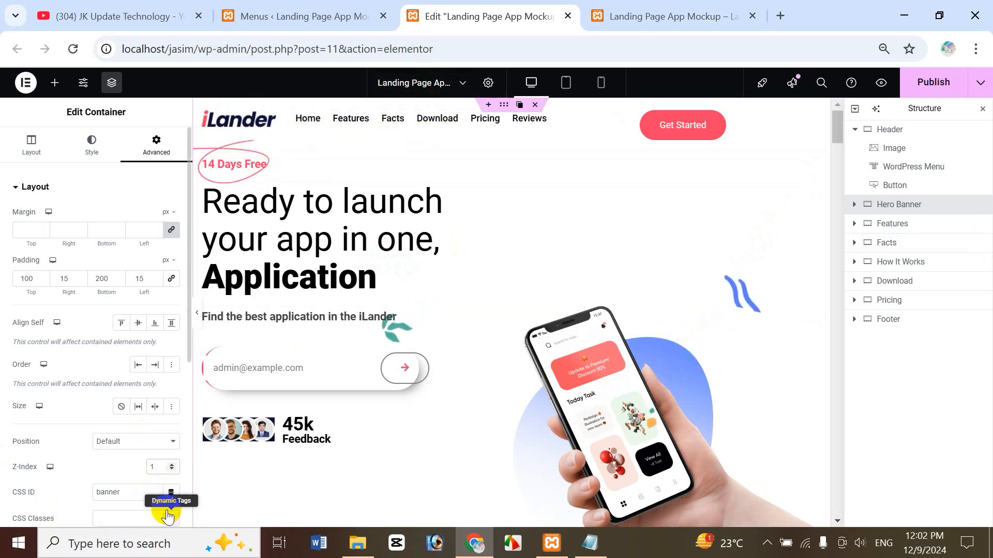
click(245, 101)
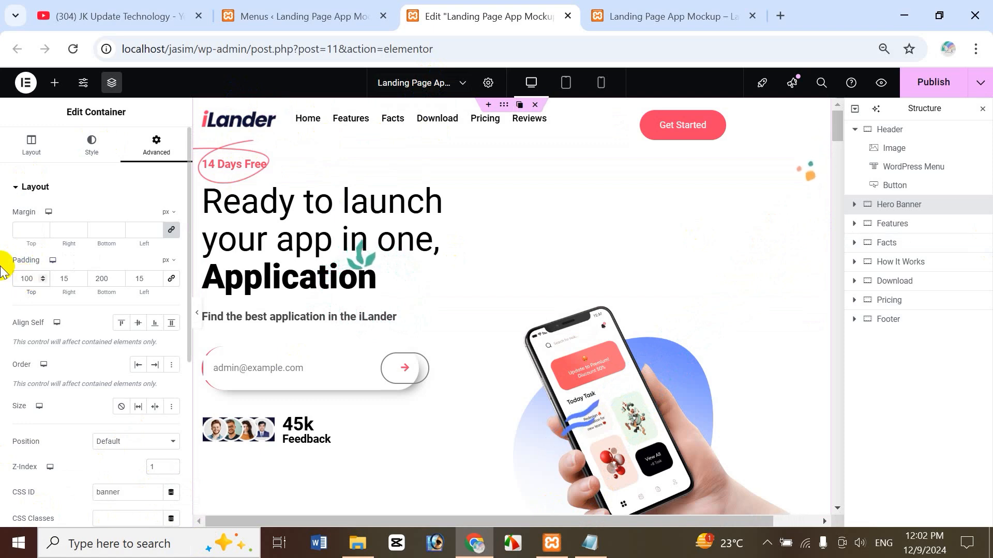
key(Delete)
text(8)
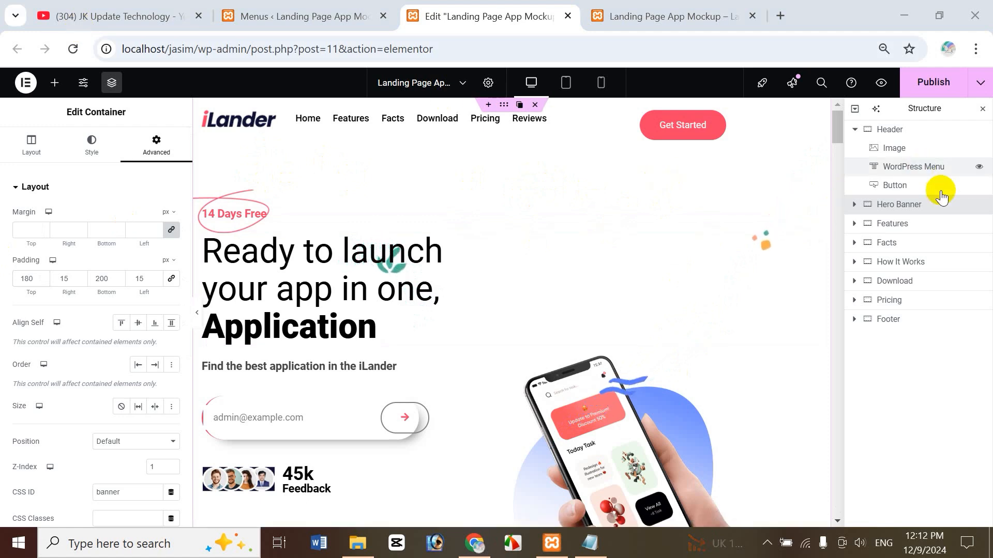
Select Header in the Structure navigator and expand its Advanced Motion Effects section.
click(902, 129)
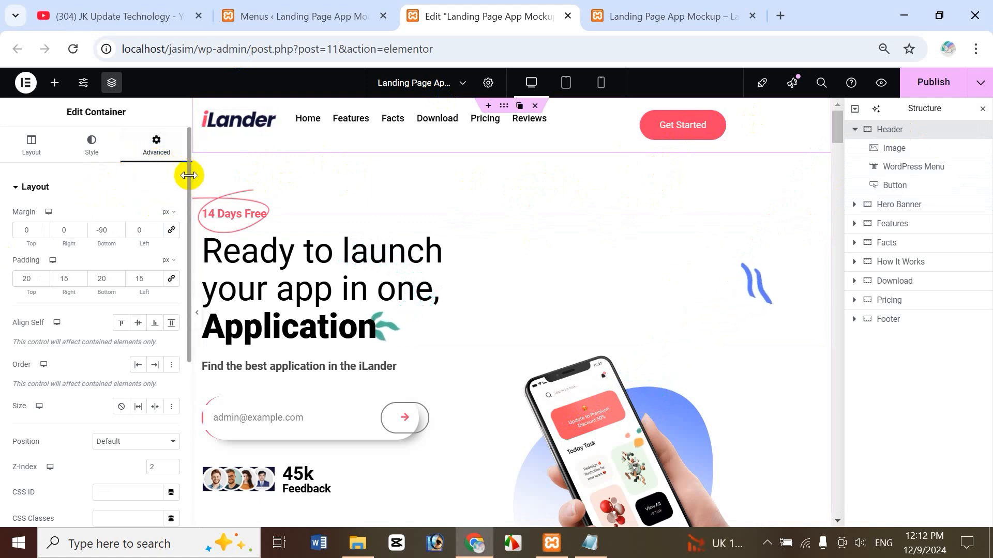
drag(188, 176, 183, 235)
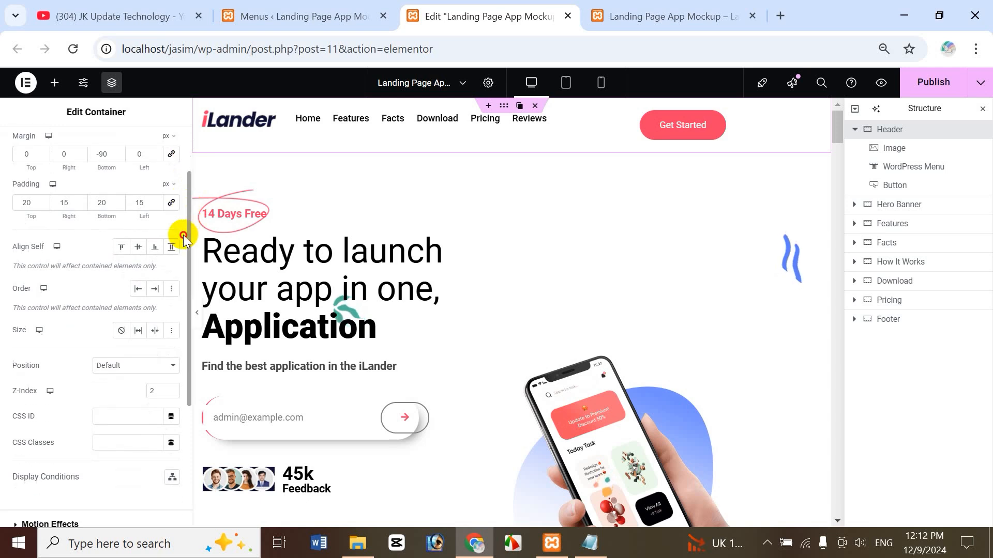
scroll(173, 288, down, 4)
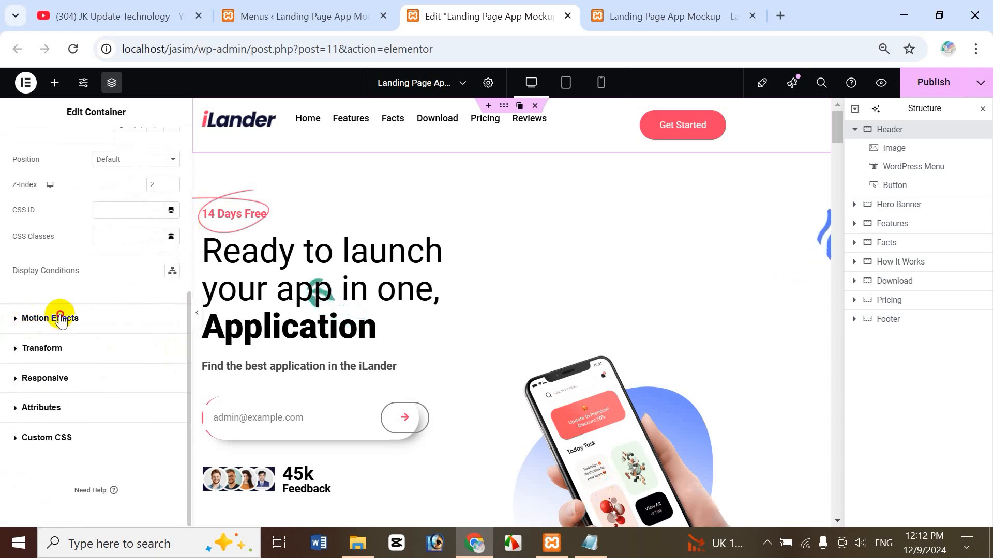
click(50, 318)
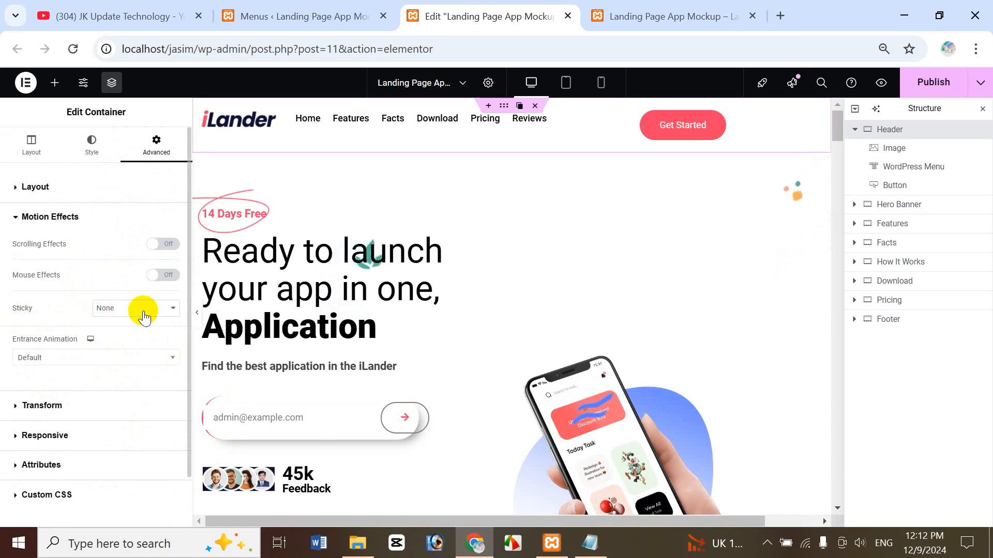
Scroll through the live page preview to check the header's behaviour.
click(696, 17)
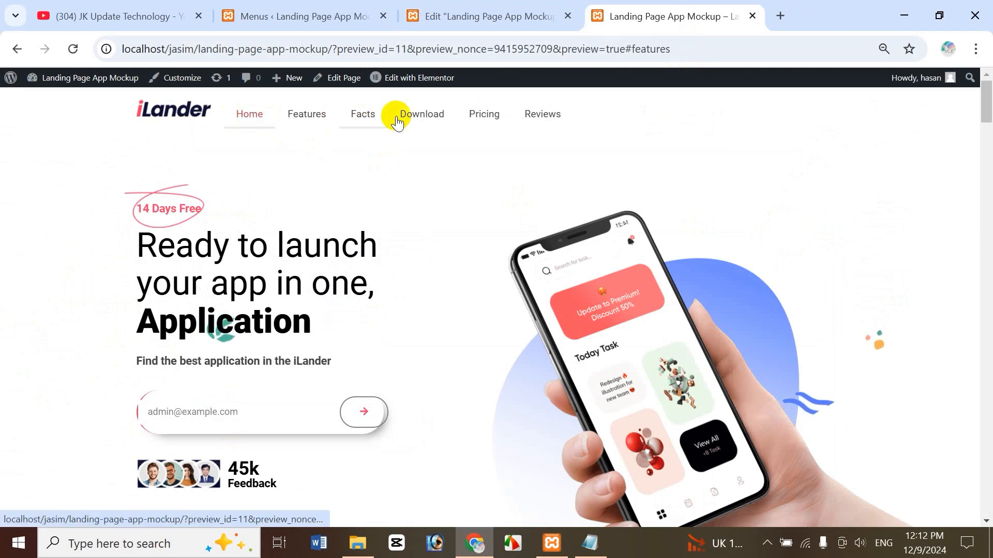
drag(988, 107, 987, 104)
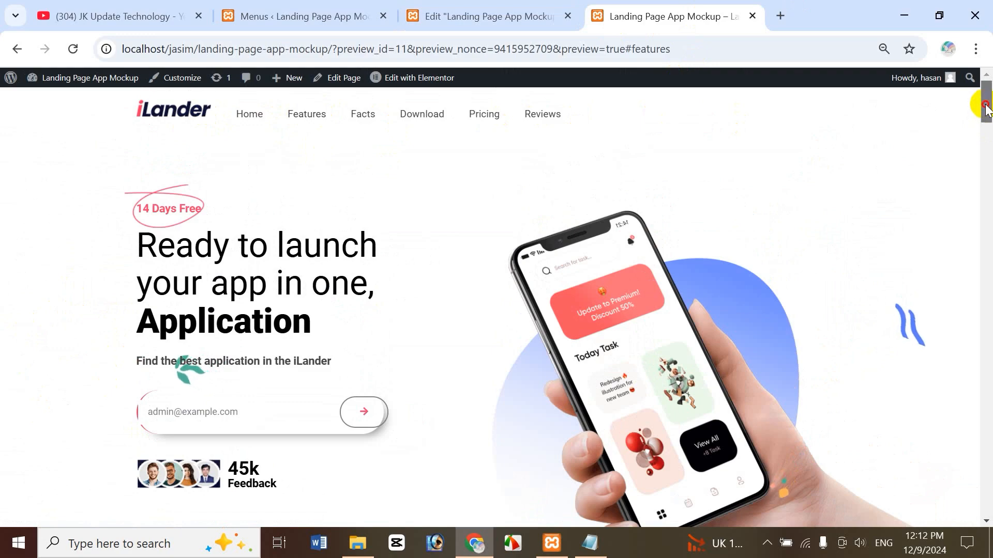
mouse_move(988, 120)
mouse_down()
mouse_move(982, 150)
mouse_move(987, 102)
mouse_up()
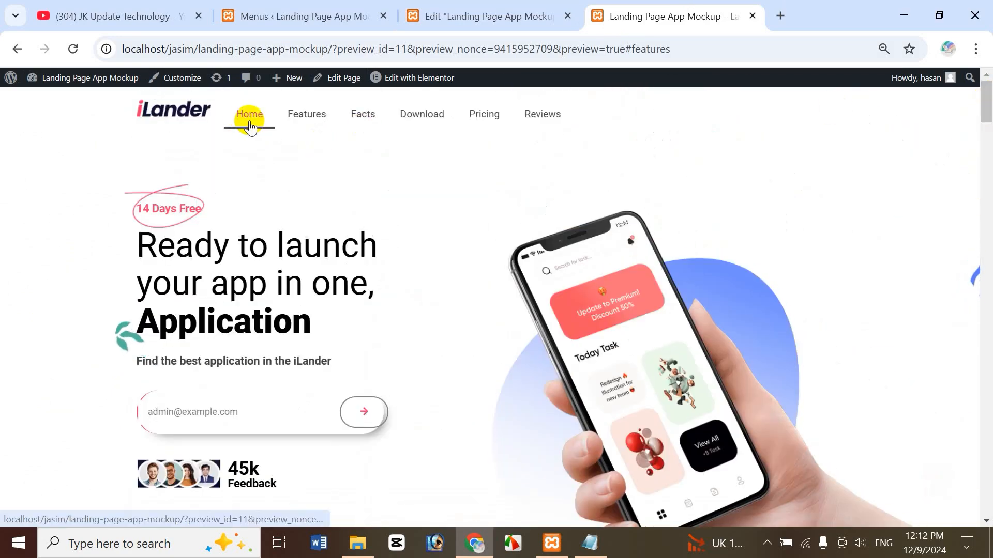
mouse_move(987, 120)
mouse_down()
mouse_move(982, 140)
mouse_move(982, 102)
mouse_up()
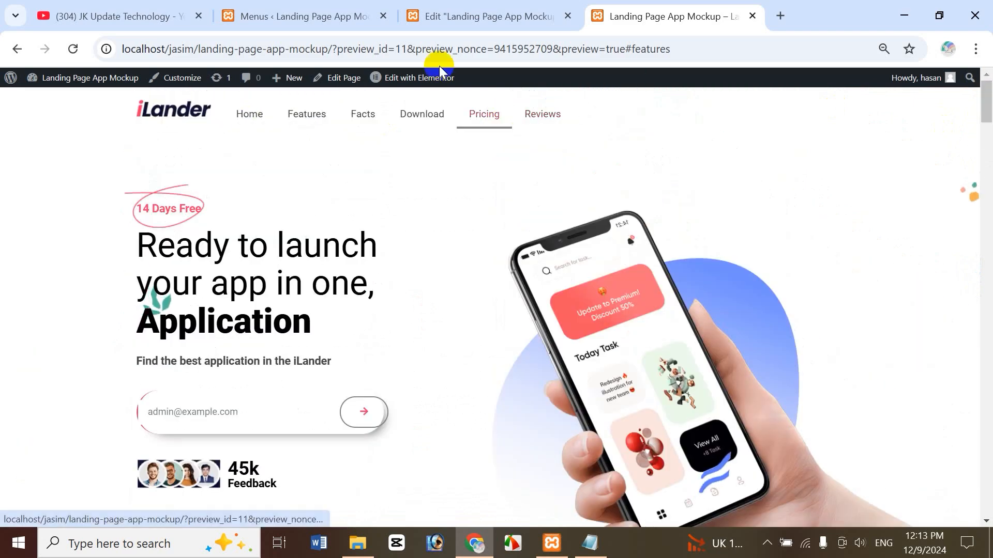
Set the Header's Sticky option to Top and scroll the preview again to confirm it.
click(504, 17)
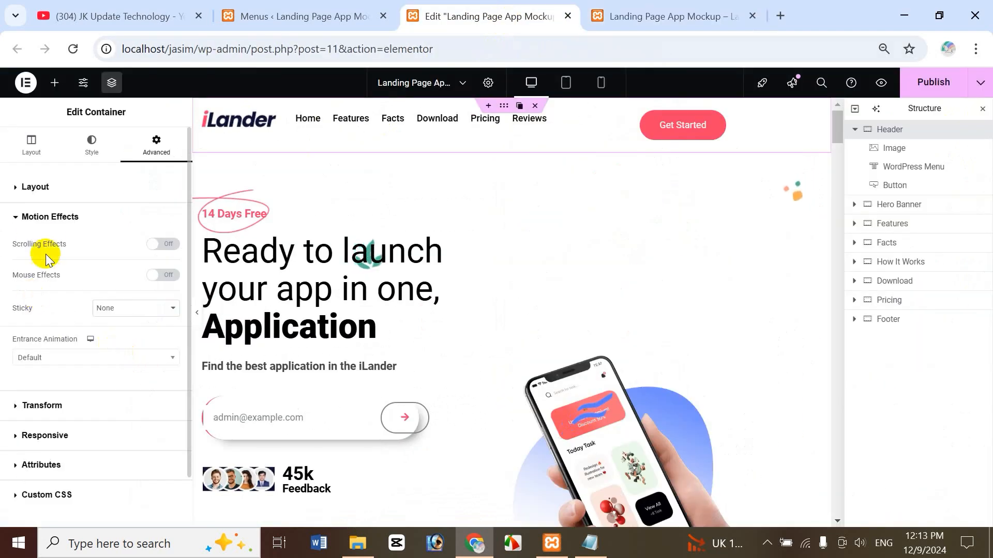
click(132, 310)
click(131, 347)
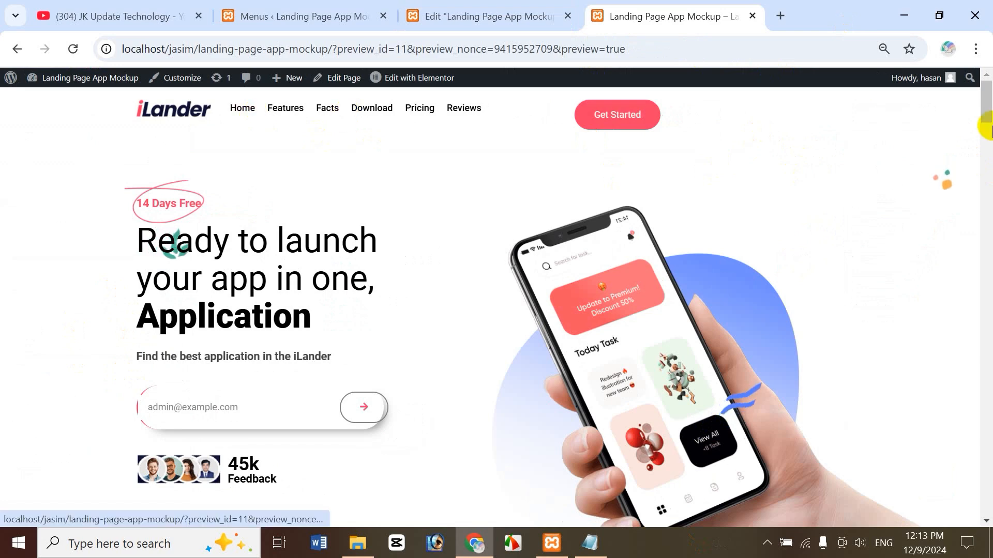
drag(988, 106, 988, 150)
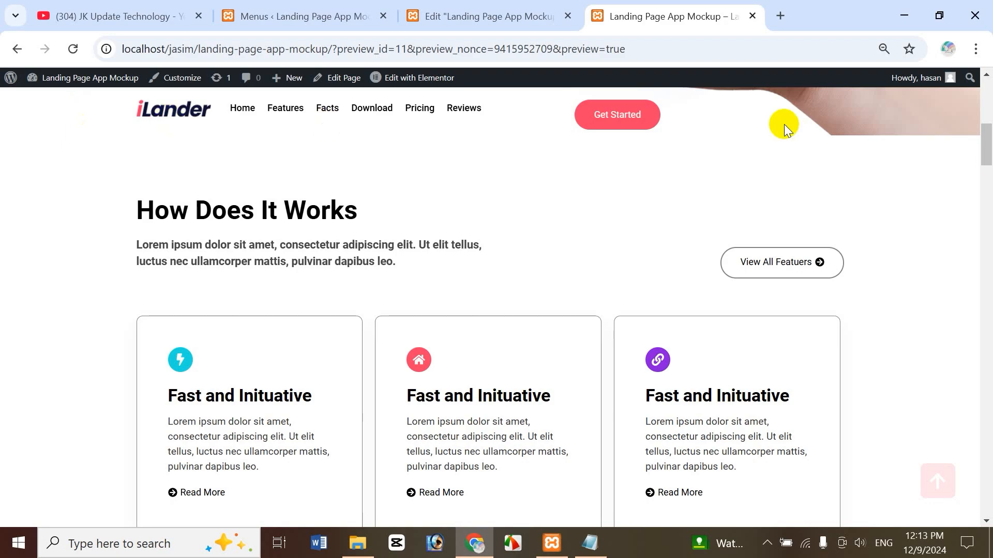
drag(988, 165, 984, 99)
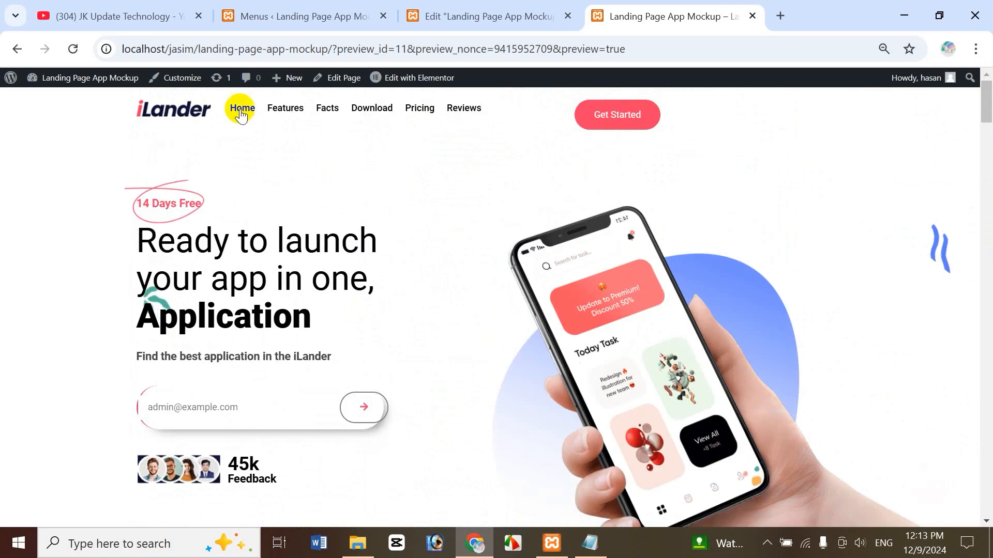
click(531, 20)
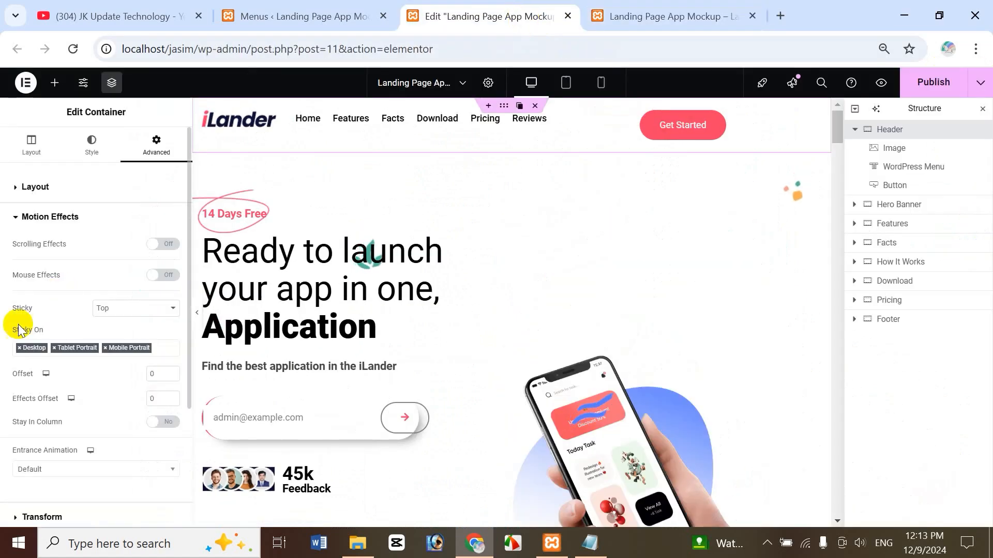
Keep the header sticky at Top and set its Effects Offset to 85.
click(131, 309)
click(120, 346)
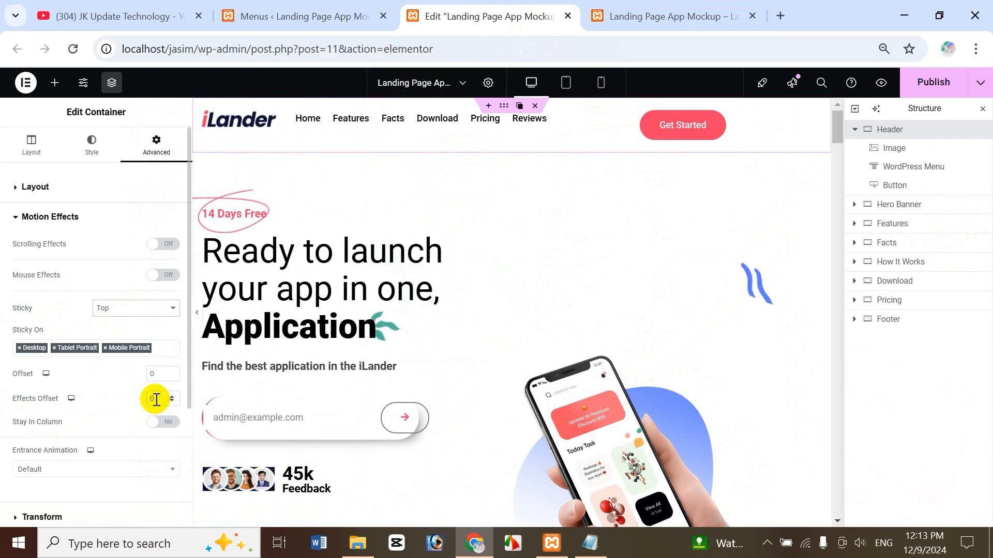
drag(156, 400, 143, 398)
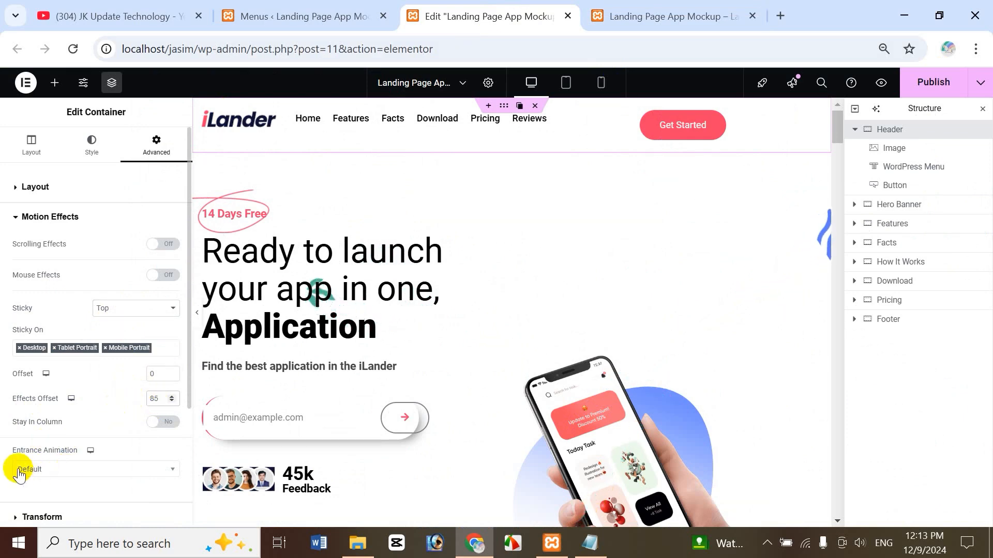
Give the header a Fade In entrance animation at Normal duration and preview the page.
click(53, 471)
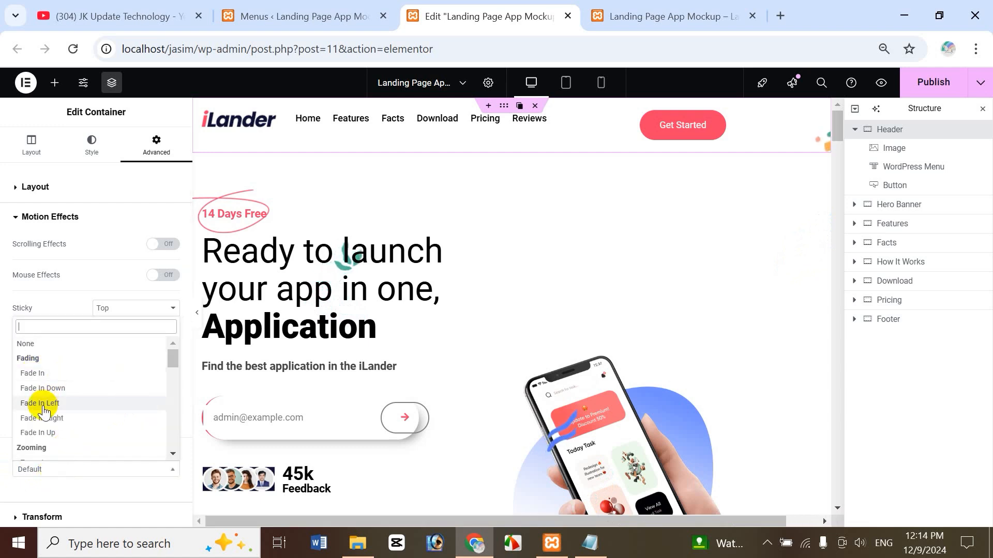
click(48, 375)
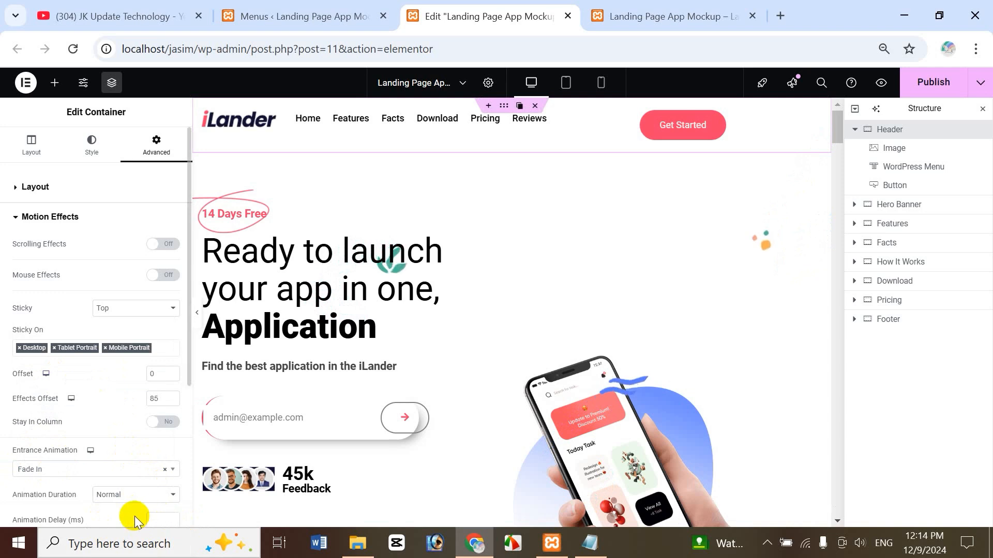
click(133, 497)
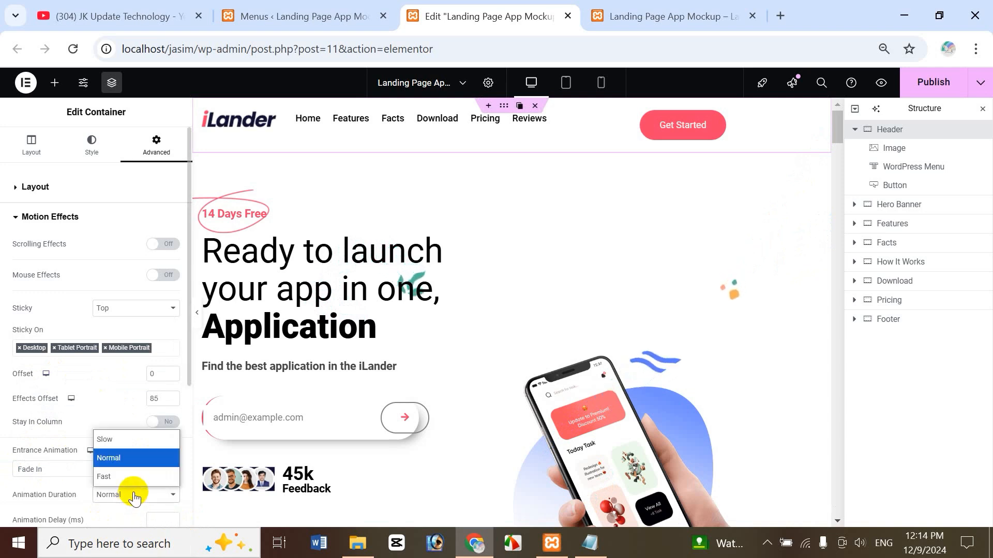
click(143, 461)
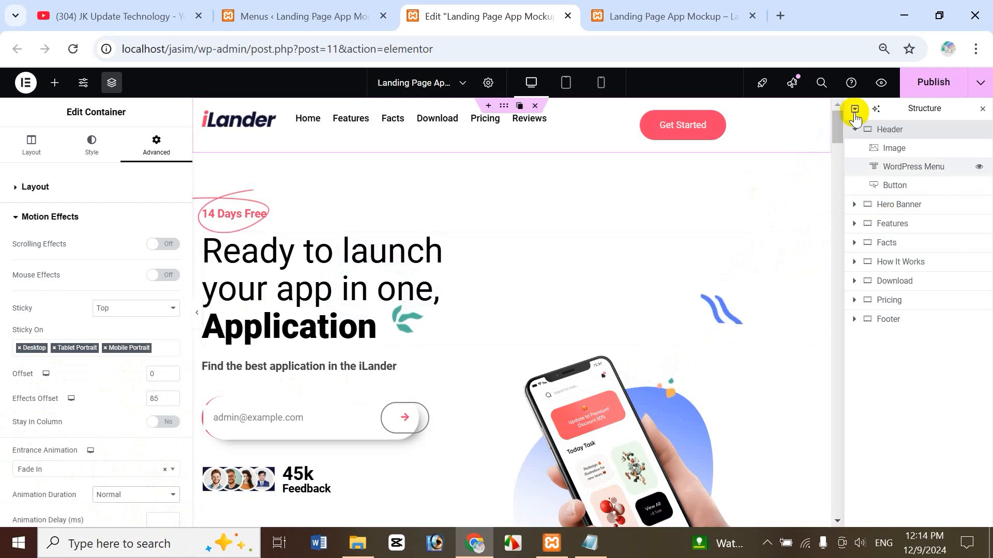
click(881, 84)
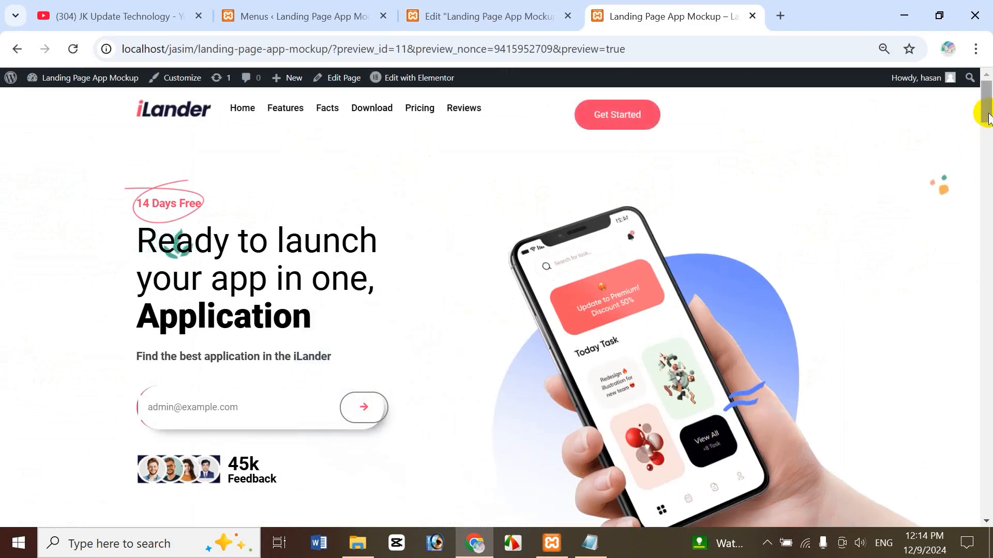
Scroll the preview, bring up the custom CSS notes, then open the App Mockup-iLander-Images folder.
mouse_move(985, 103)
mouse_down()
mouse_move(986, 137)
mouse_move(984, 103)
mouse_up()
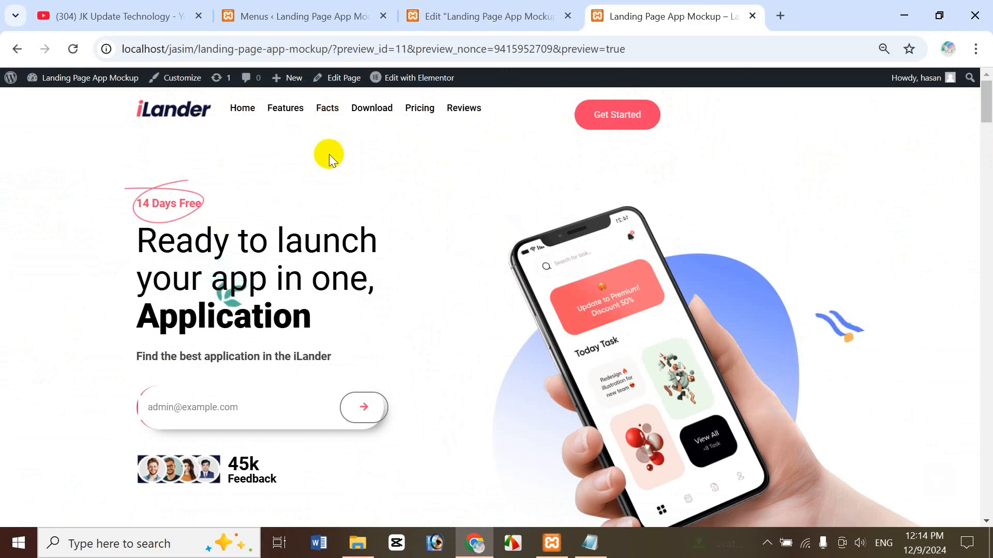
click(491, 16)
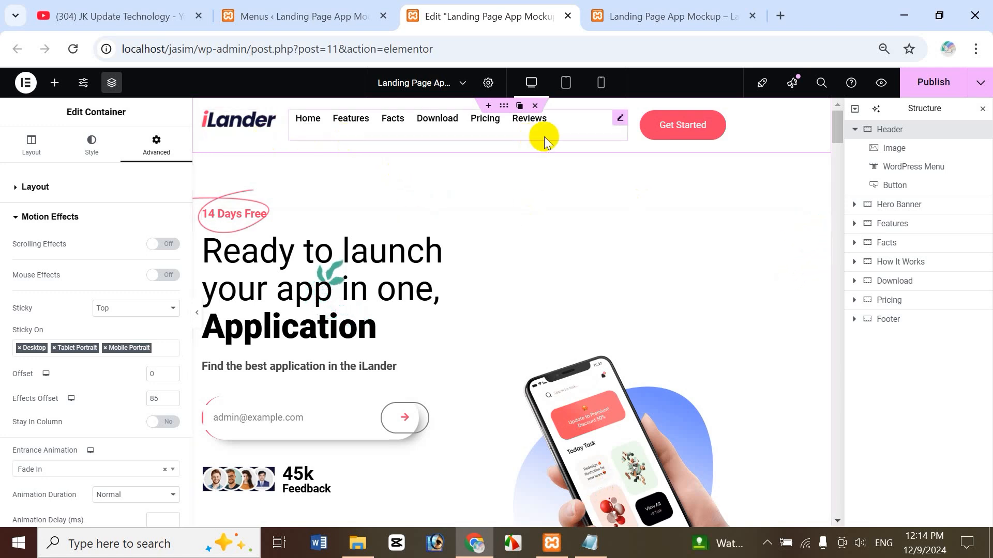
click(590, 543)
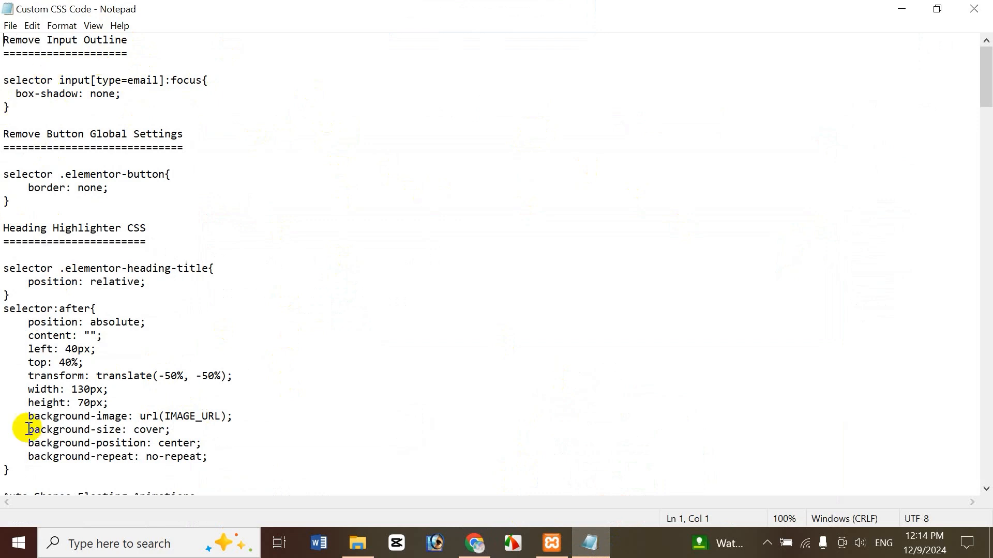
click(357, 547)
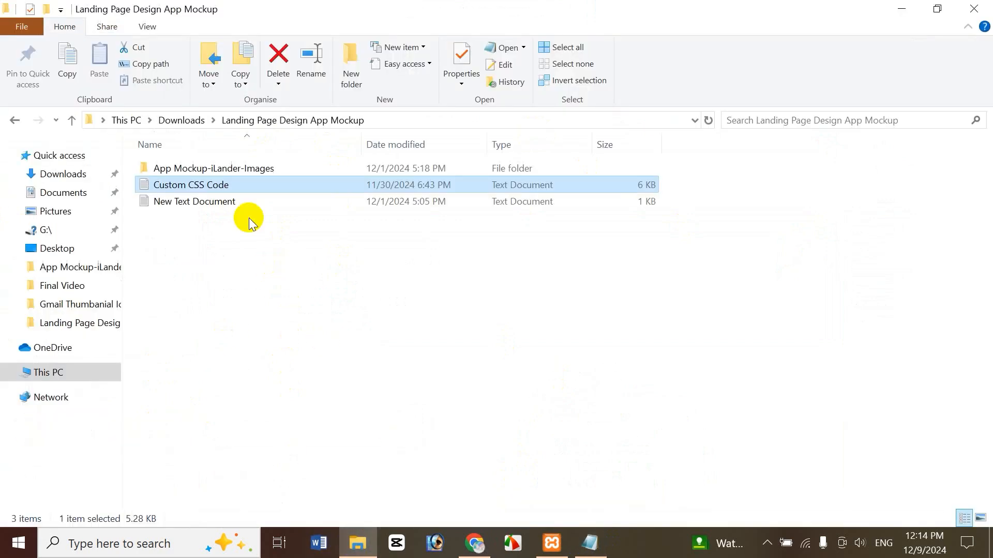
double_click(257, 172)
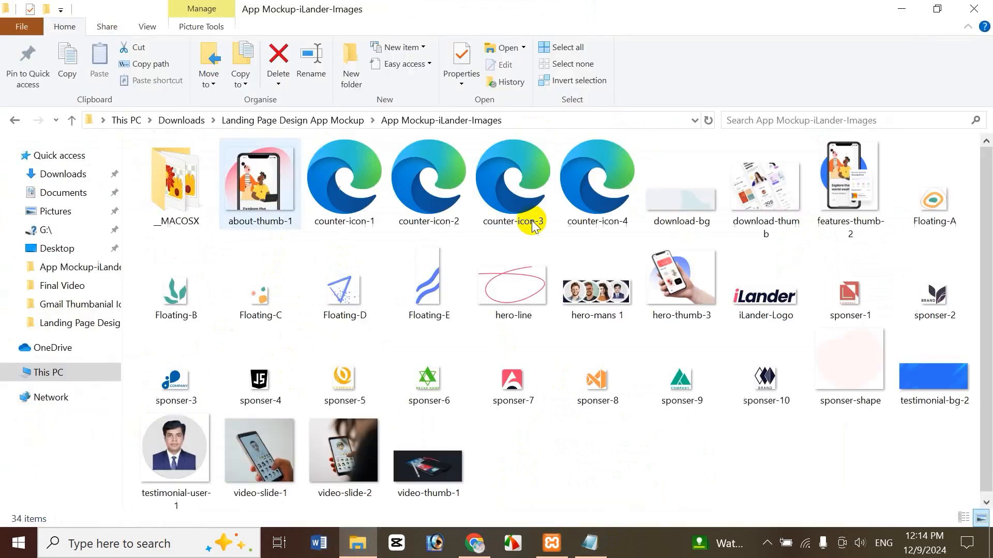
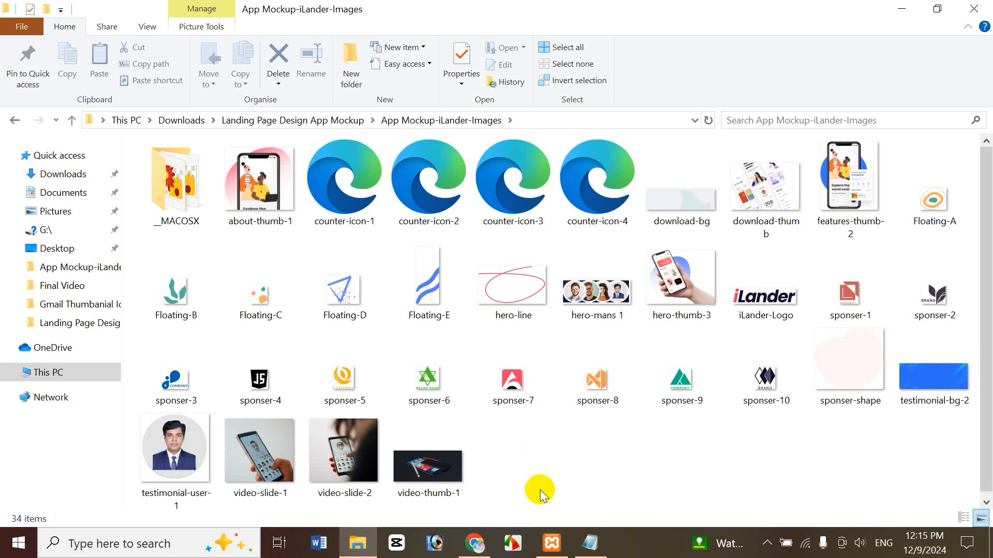
Select the Header Scrolling Offset CSS block under Sticky Header Effect in the Notepad notes.
click(592, 543)
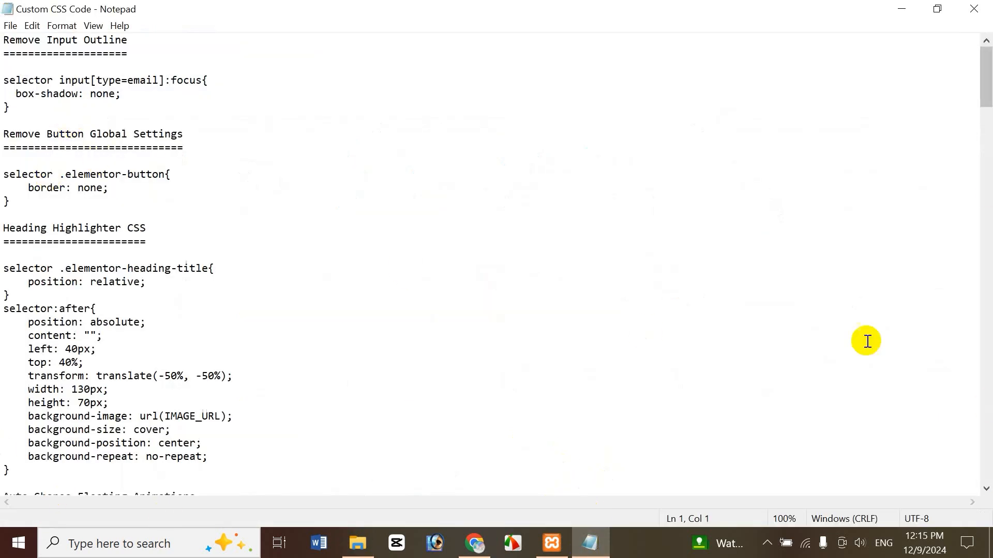
drag(986, 82, 987, 454)
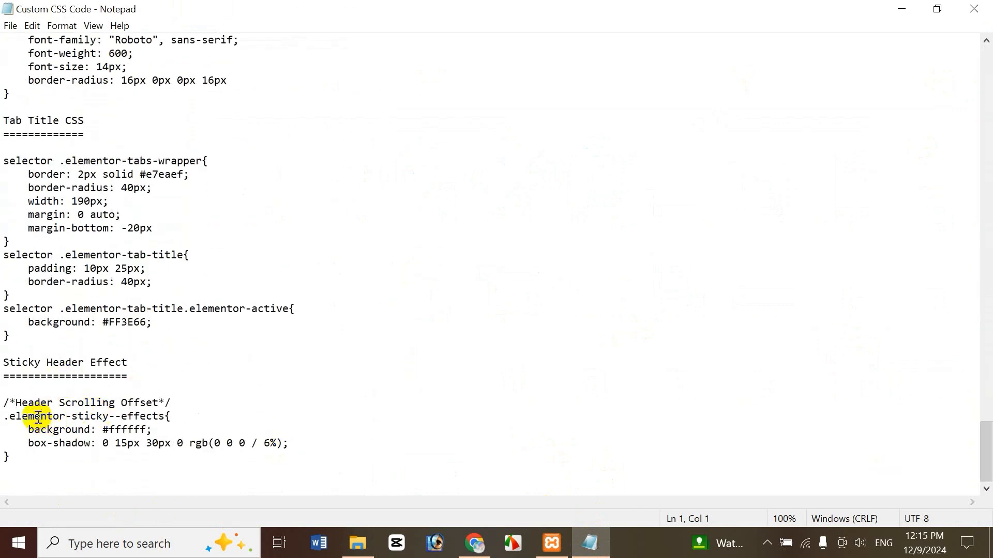
drag(27, 423, 34, 457)
key(ctrl+c)
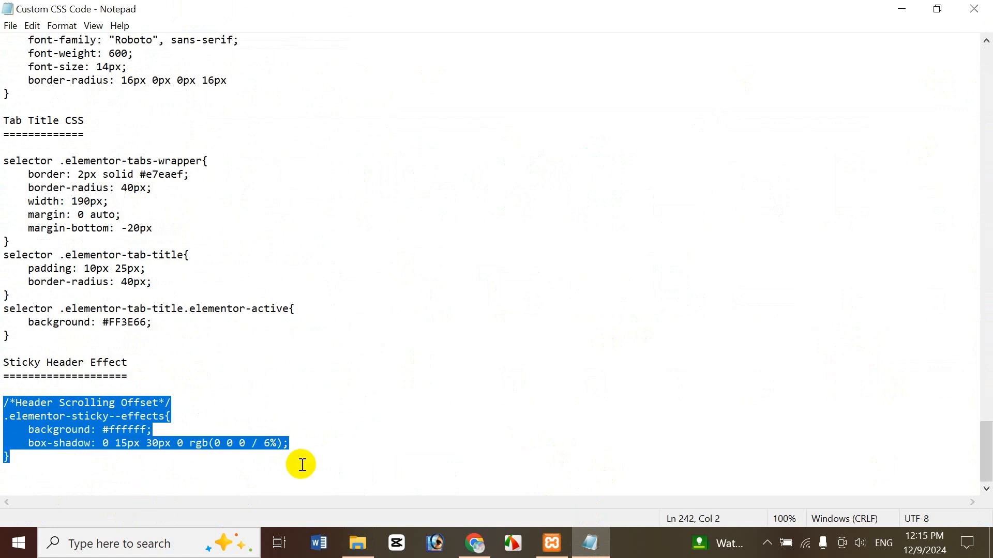
click(475, 543)
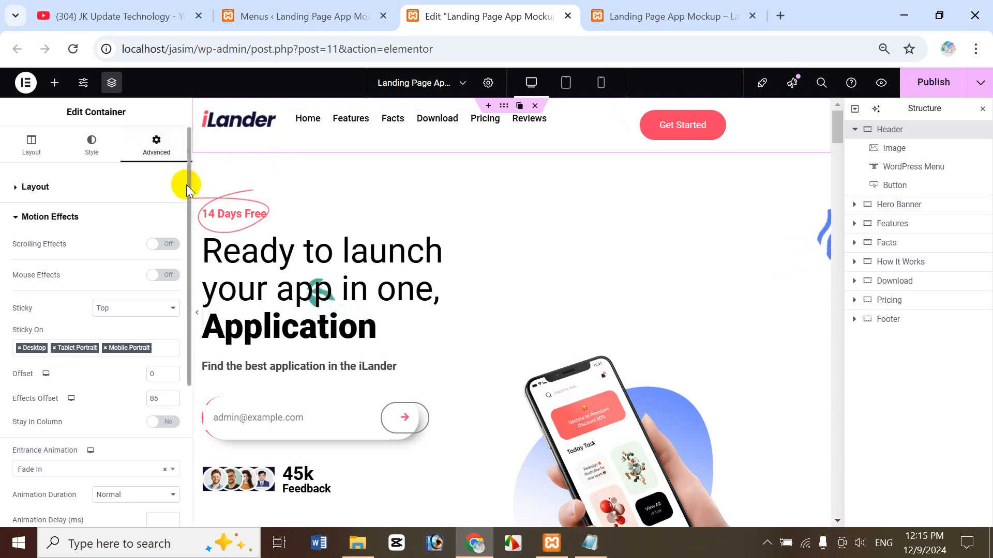
Paste the .elementor-sticky--effects rule (white background, soft shadow) into the header's Custom CSS.
drag(187, 184, 170, 399)
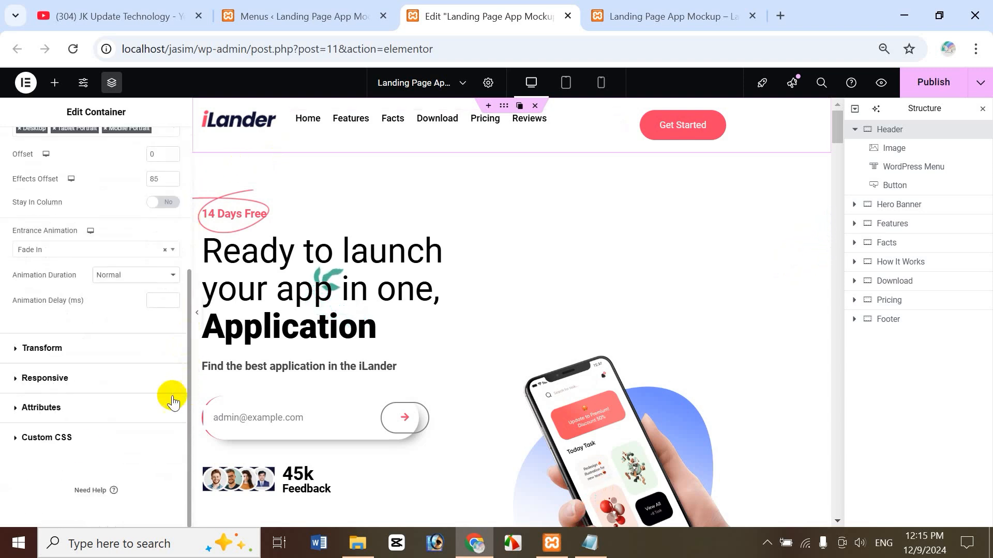
click(52, 438)
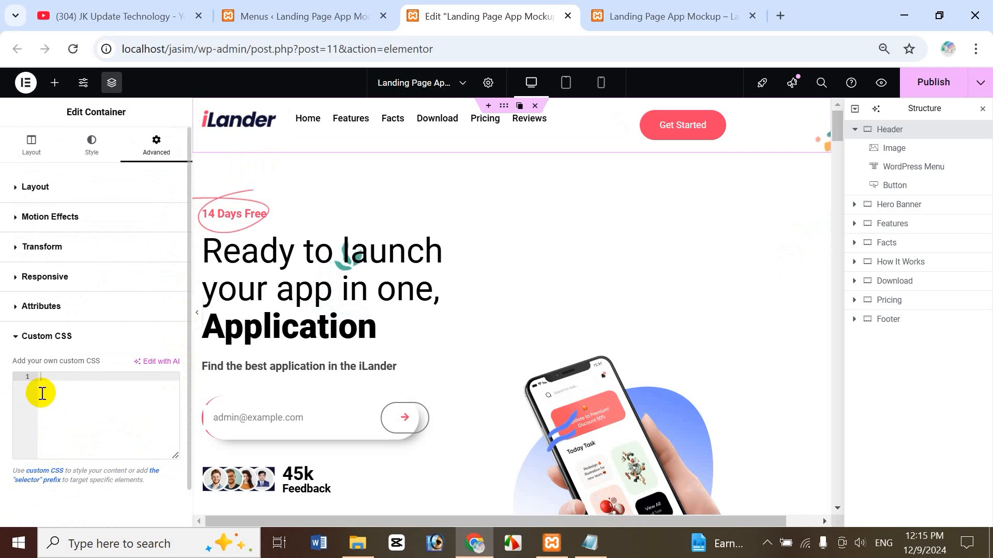
click(62, 386)
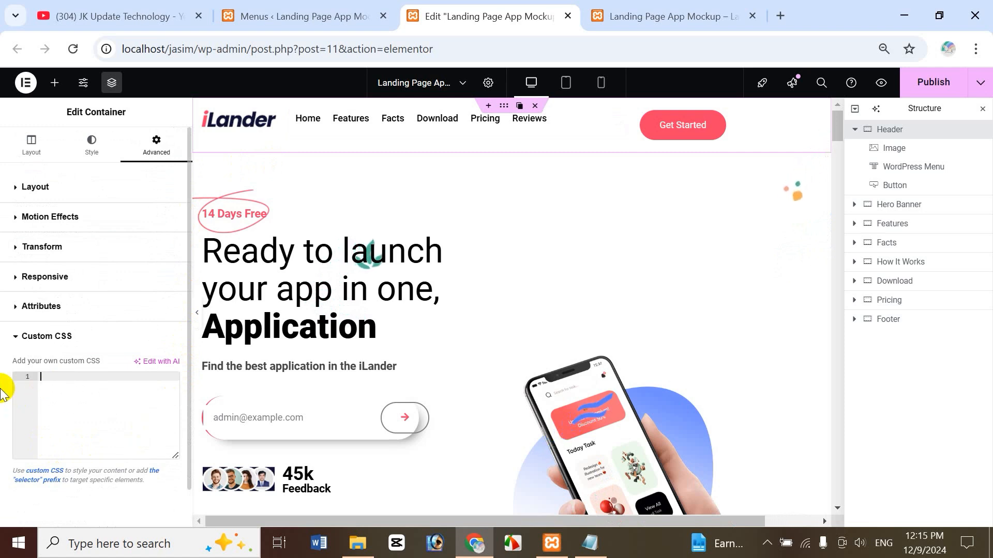
key(ctrl+v)
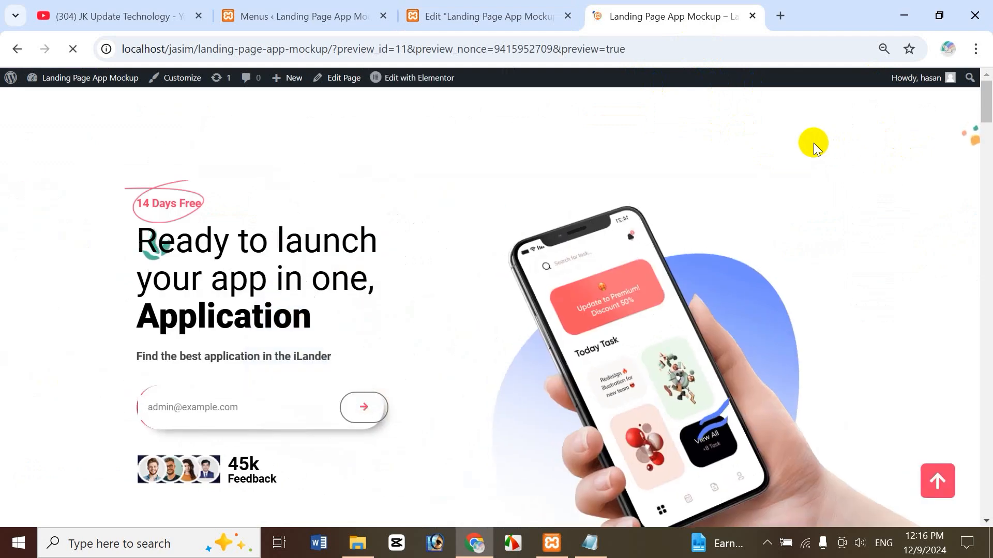
Change the sticky background on line 3 of the Custom CSS from #ffffff to #ffff66.
scroll(985, 139, down, 6)
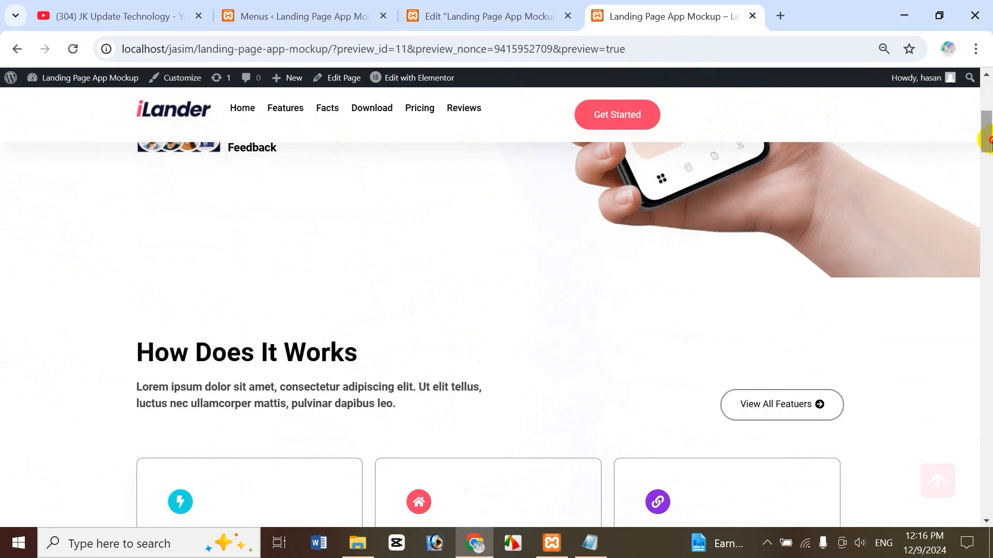
drag(988, 140, 989, 94)
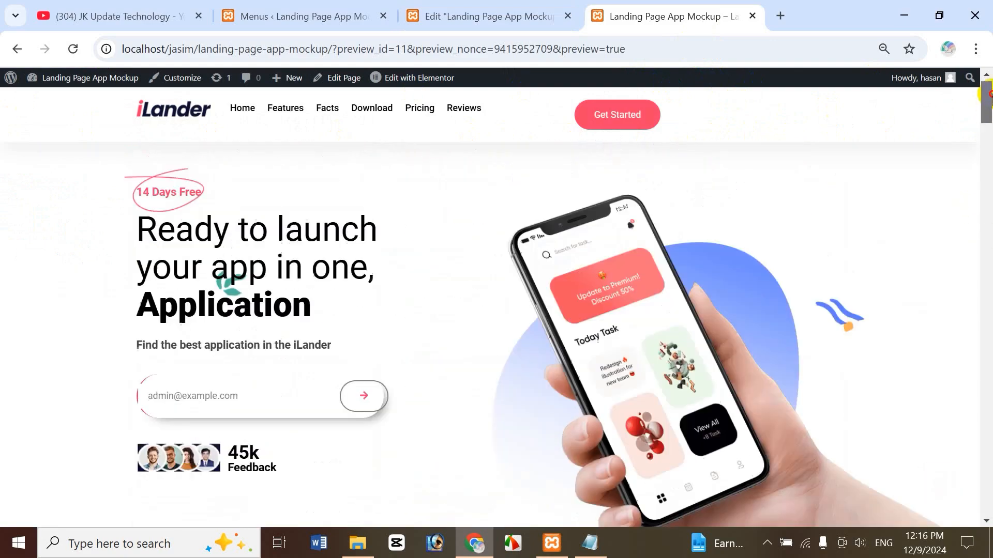
click(504, 16)
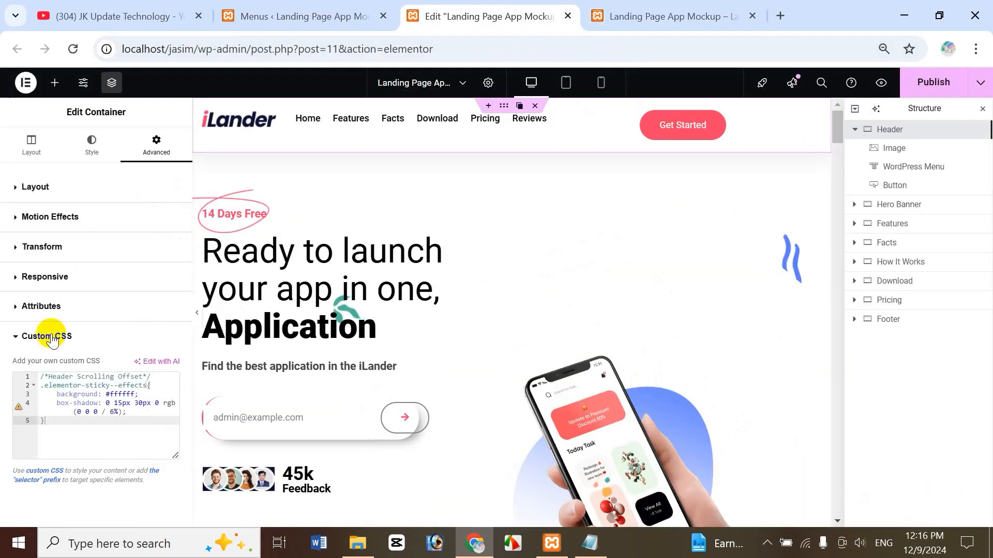
click(127, 395)
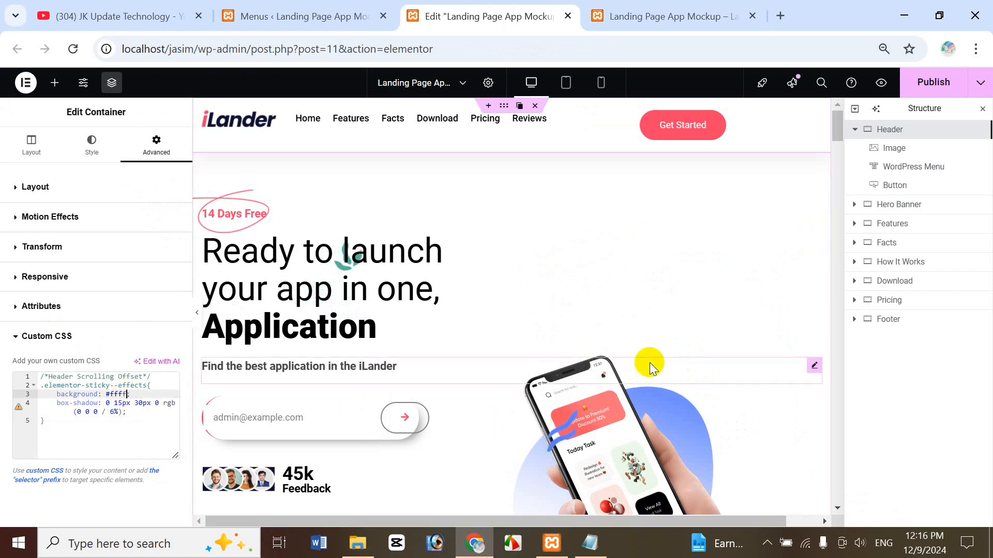
text(66)
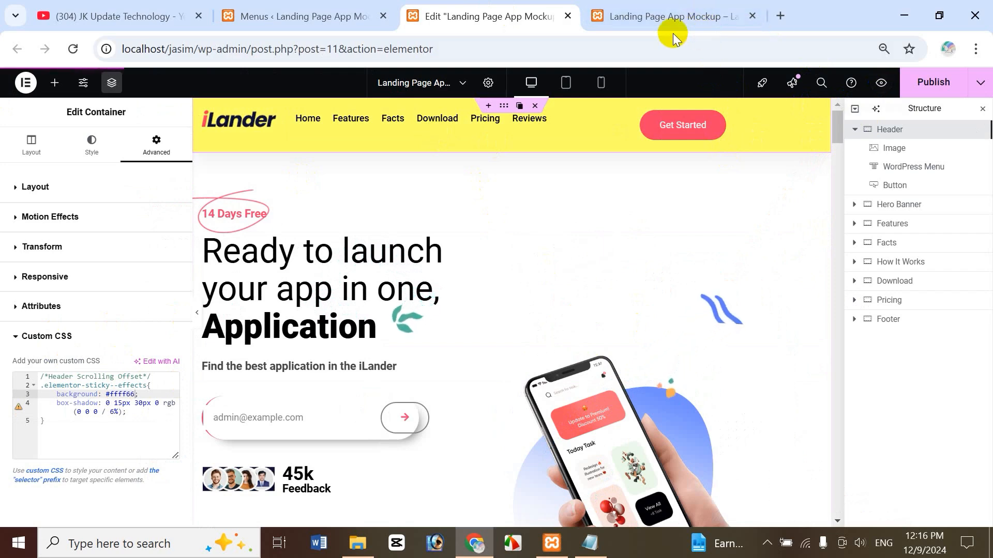
Scroll the preview to test the yellow sticky header, then restore the background to #ffffff.
click(693, 23)
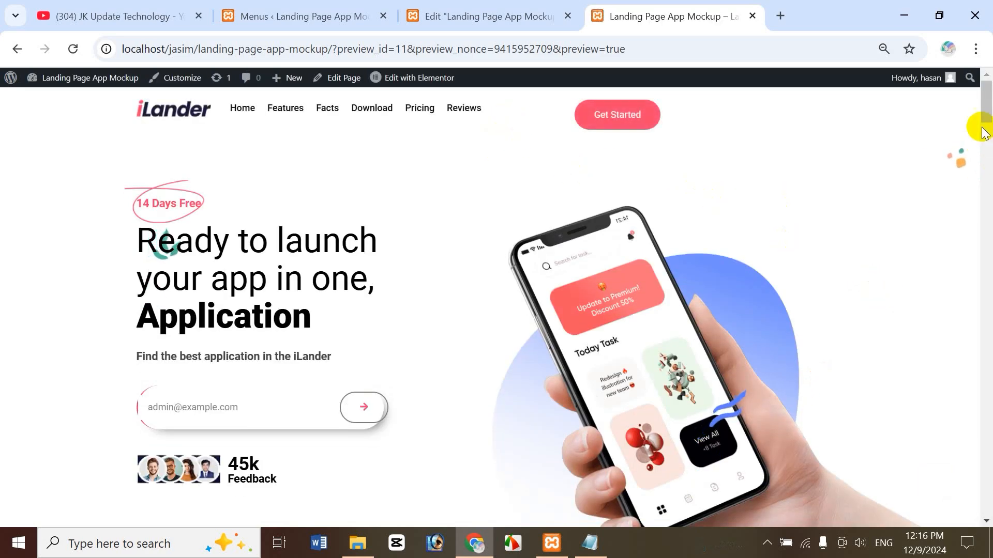
drag(985, 105, 988, 77)
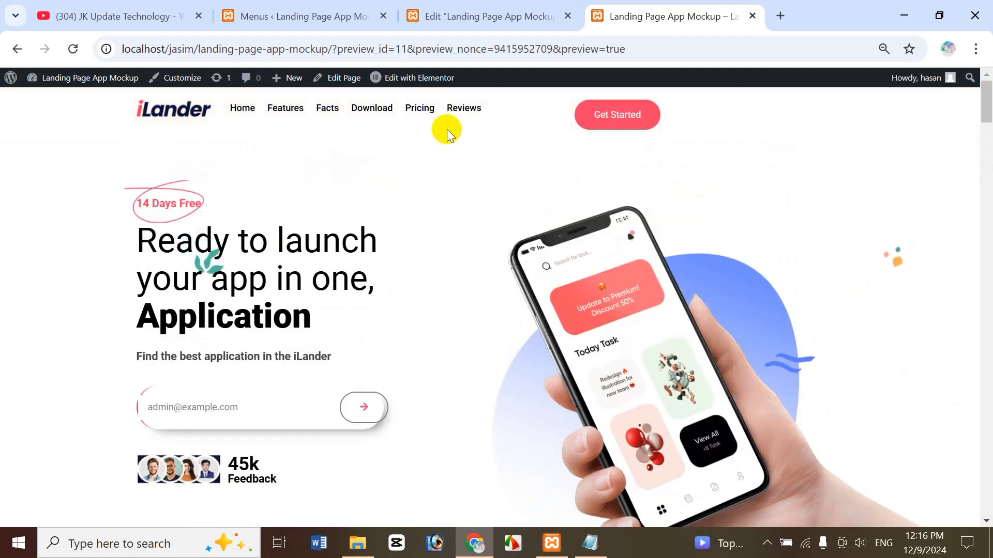
drag(987, 103, 990, 67)
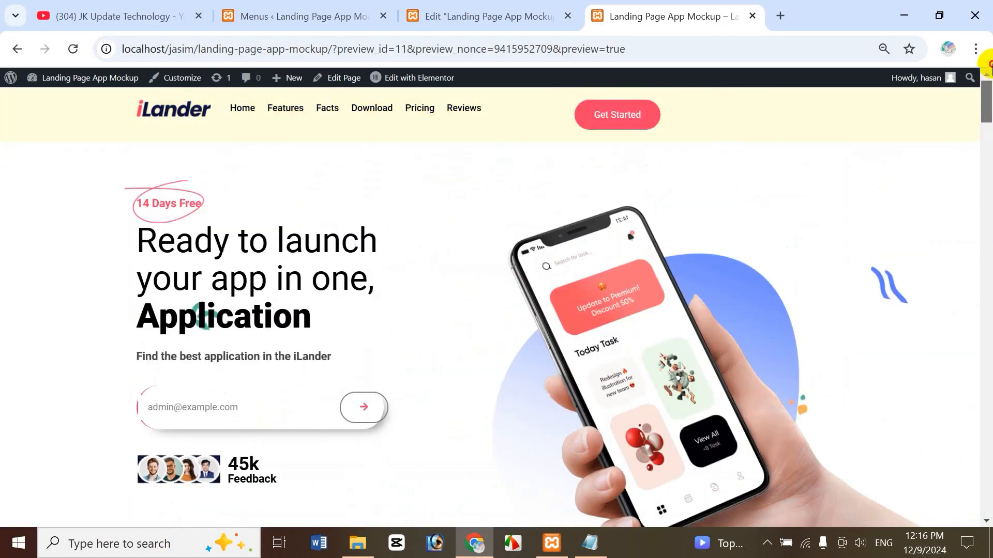
click(510, 12)
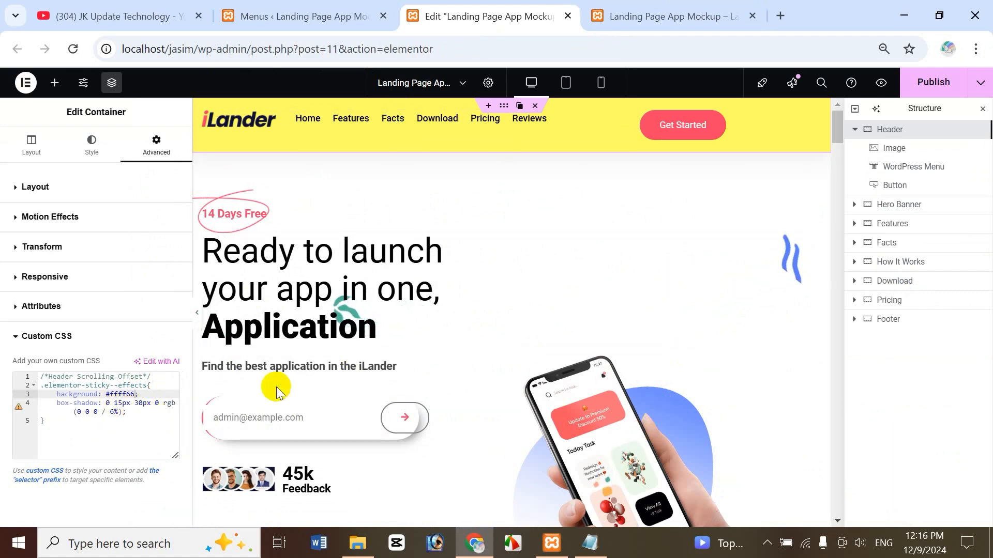
click(131, 395)
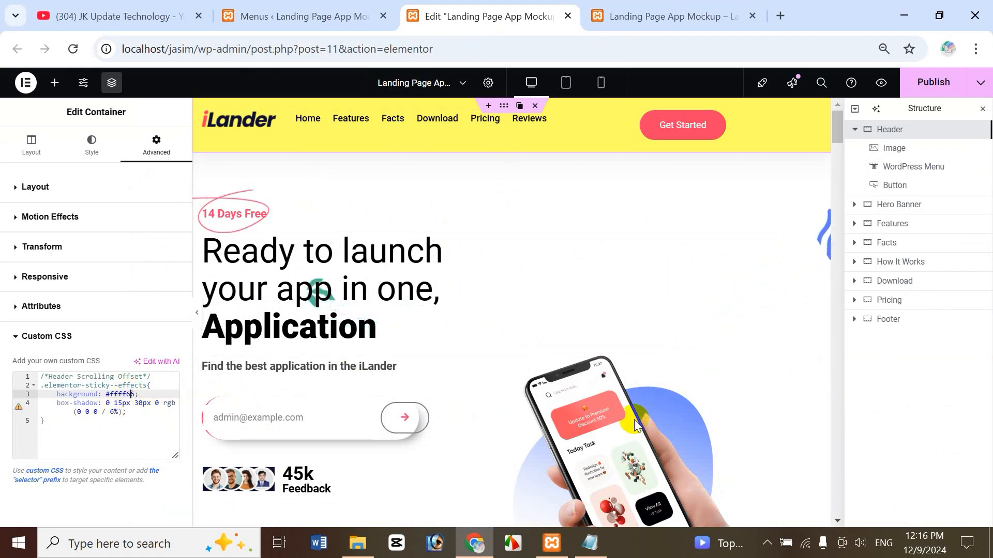
key(Delete)
key(Delete)
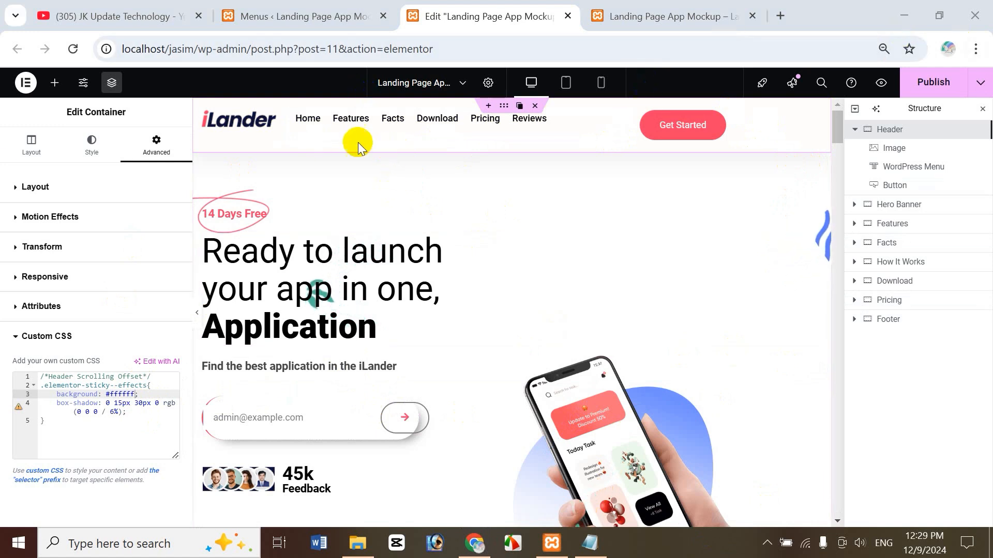
Set the header's Align Items to Center and switch the editor to Tablet Portrait view.
click(32, 147)
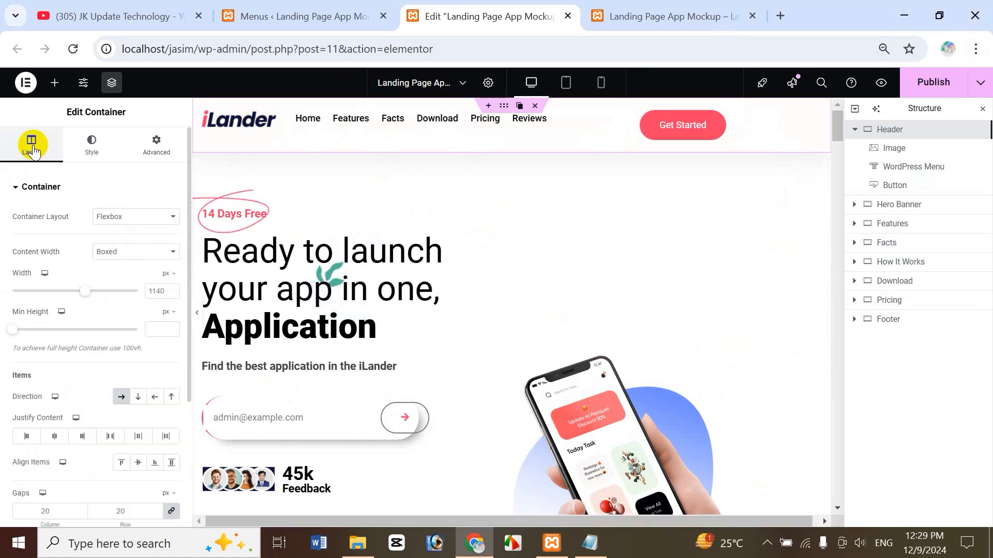
click(138, 464)
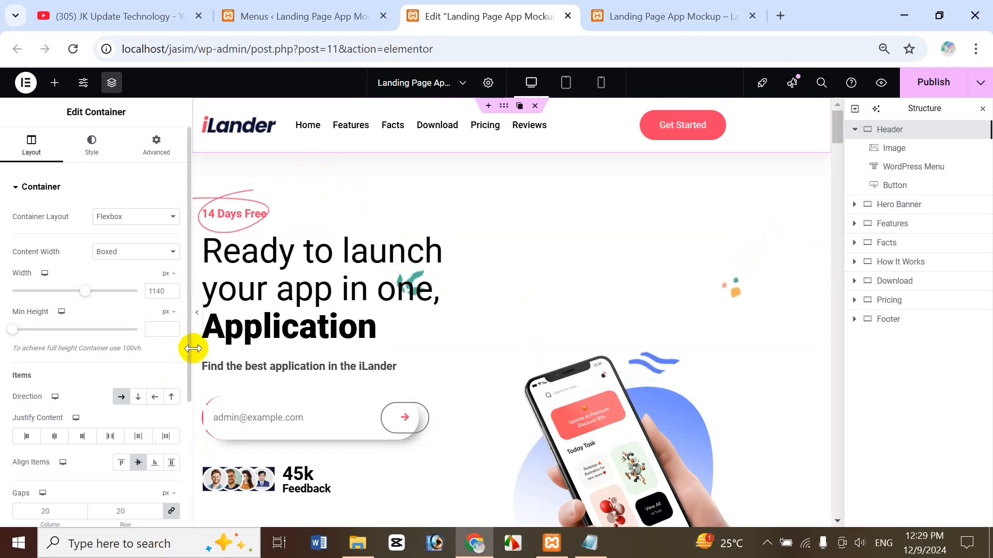
scroll(186, 362, down, 3)
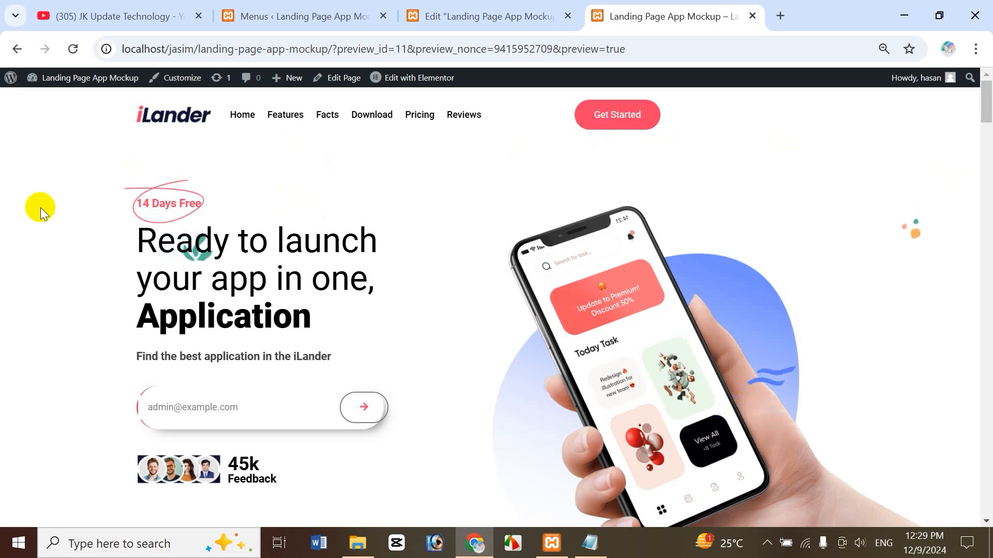
click(493, 22)
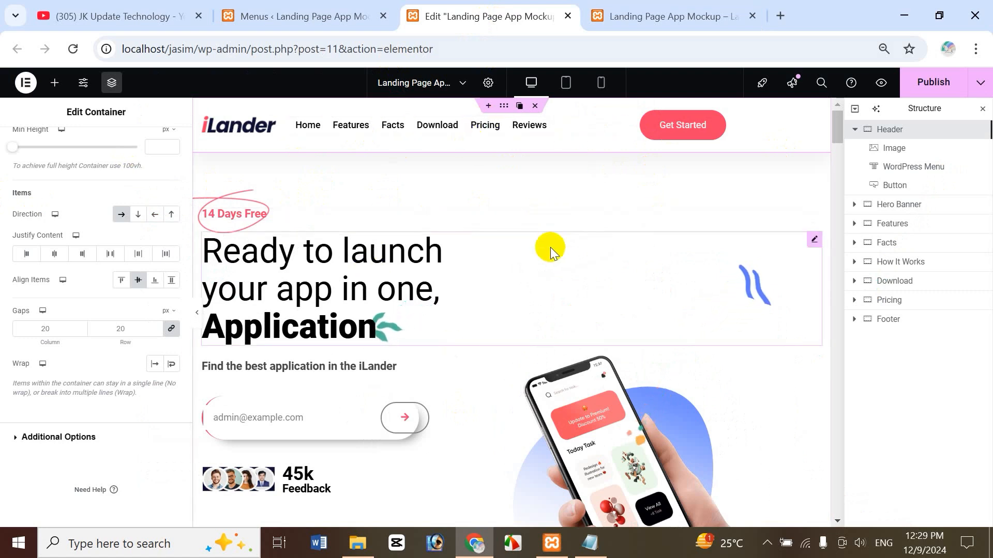
click(567, 88)
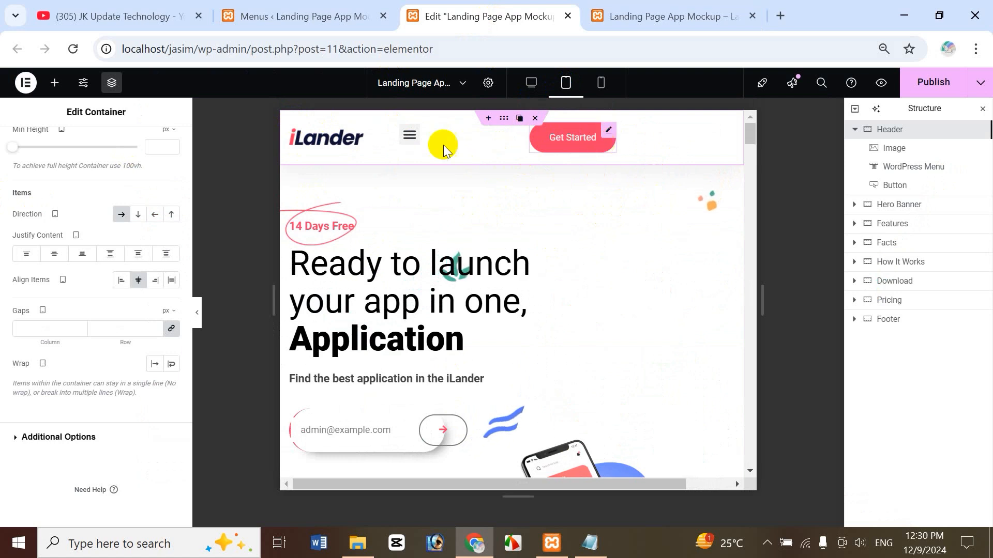
Set the Get Started button's Responsive options to Hide on Tablet Portrait and Mobile Portrait.
click(410, 138)
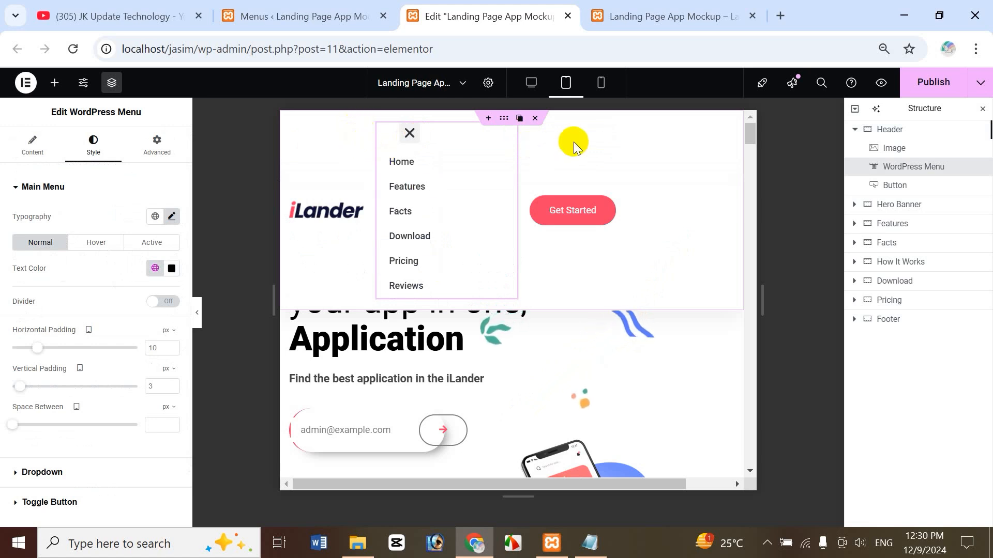
click(412, 133)
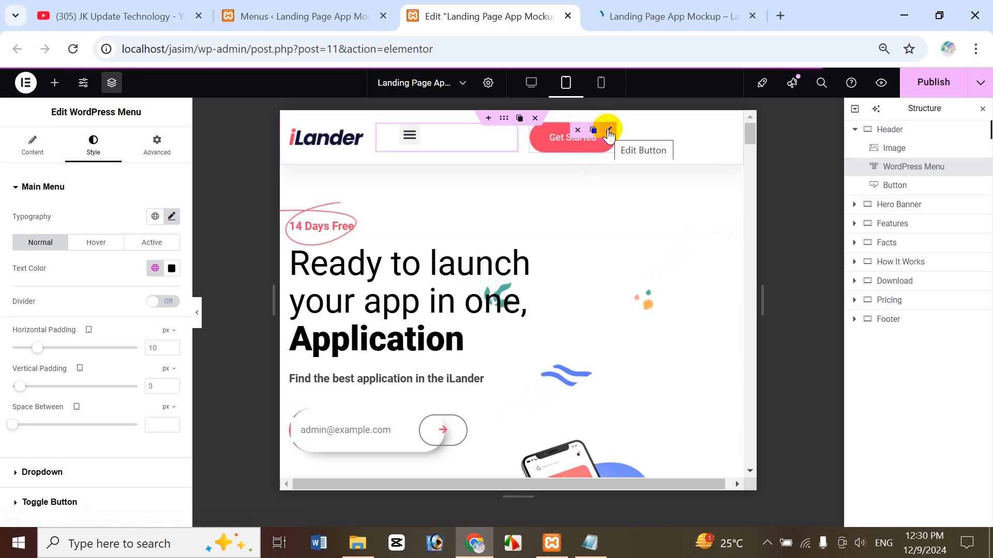
click(896, 184)
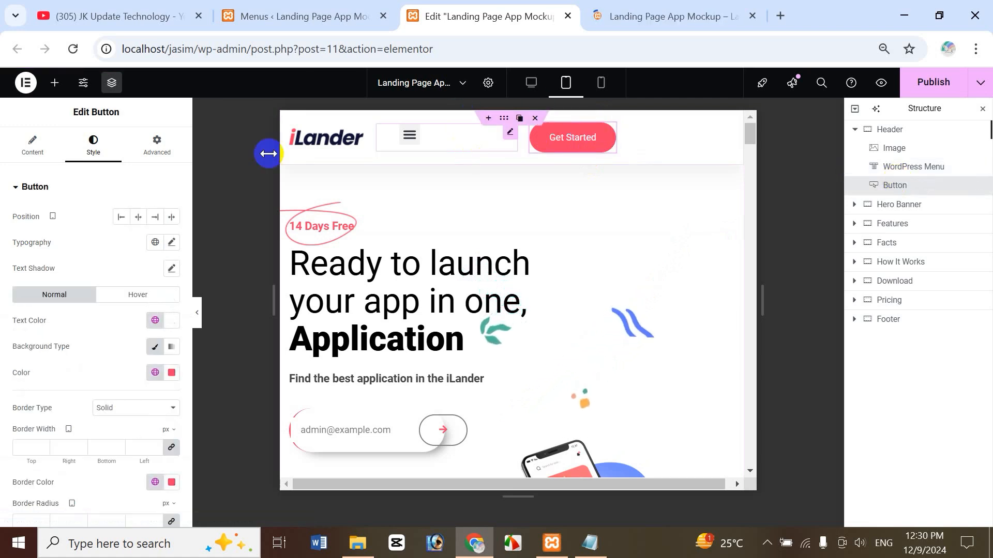
click(171, 150)
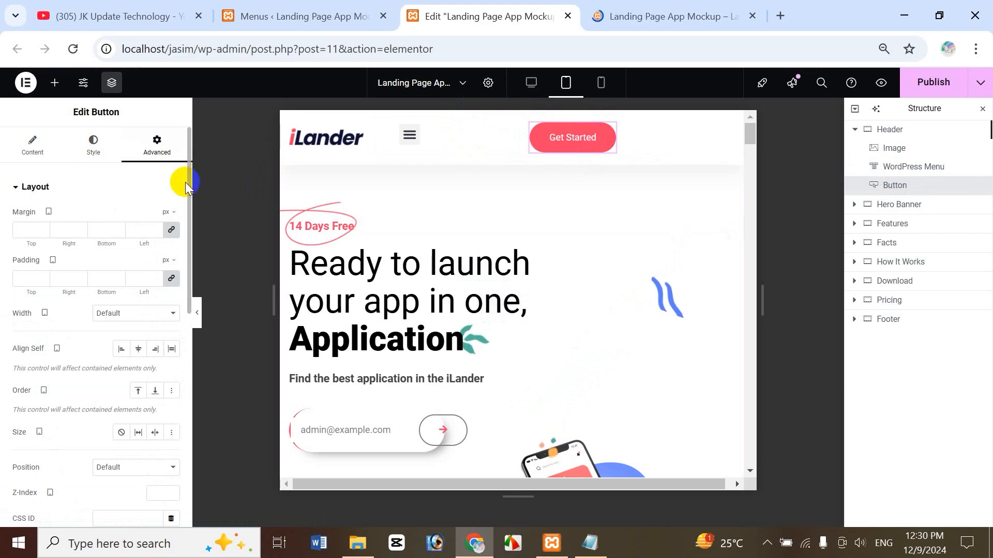
drag(188, 183, 211, 392)
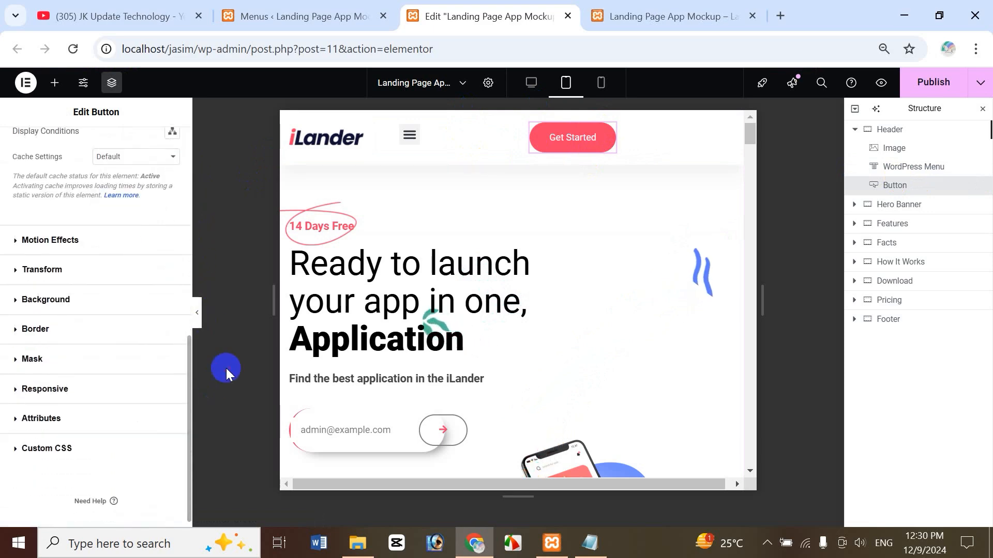
click(78, 388)
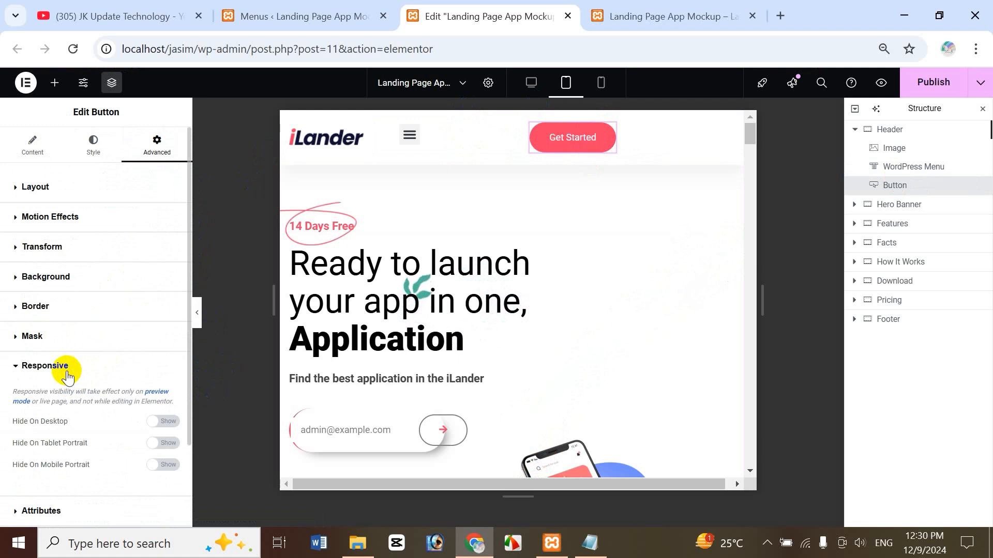
click(162, 446)
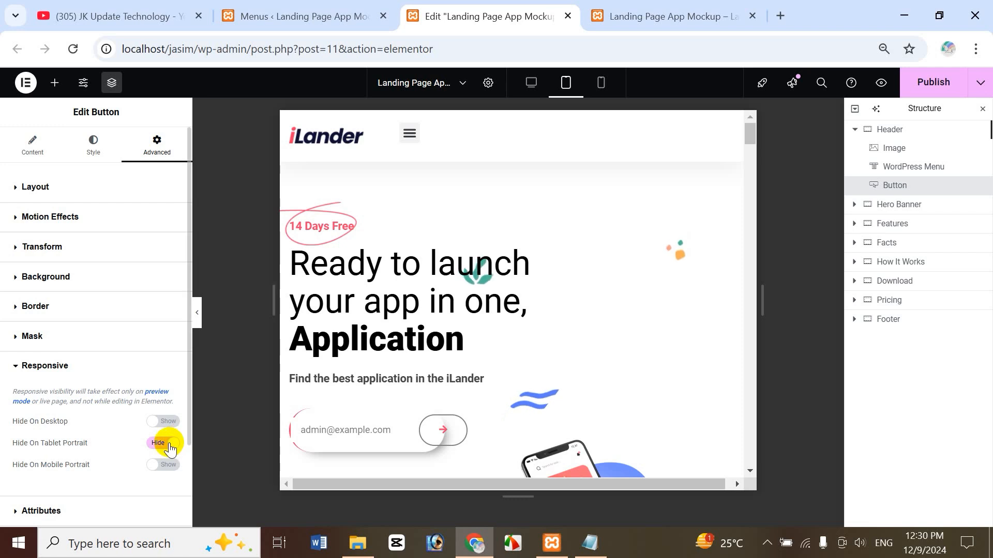
click(170, 445)
click(169, 444)
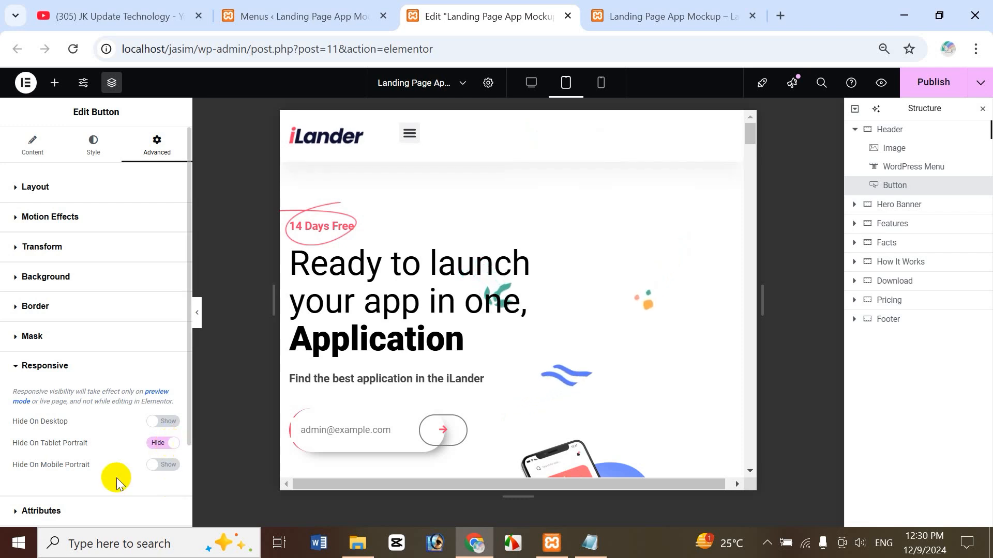
click(159, 467)
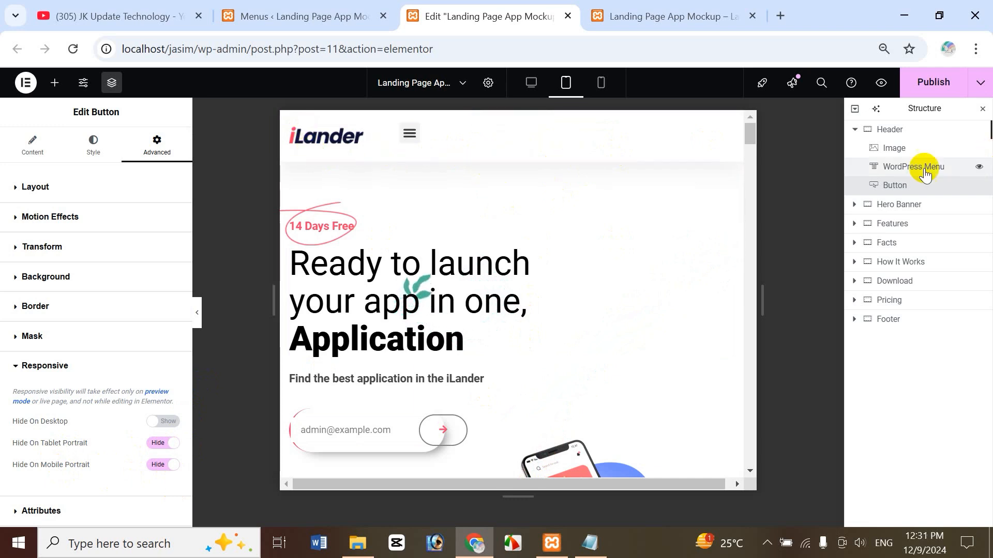
Select the WordPress Menu widget and preview its hamburger dropdown, then close it.
click(889, 130)
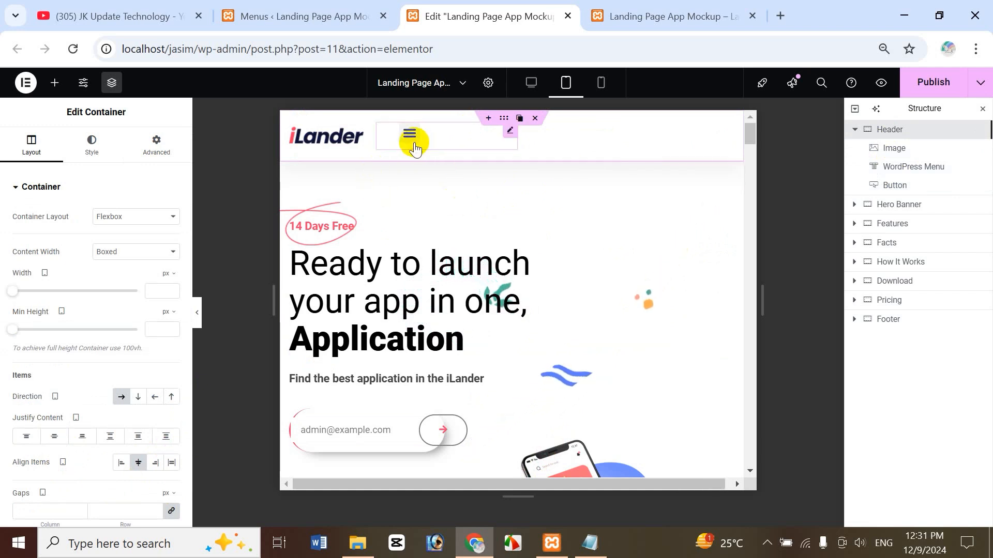
click(509, 133)
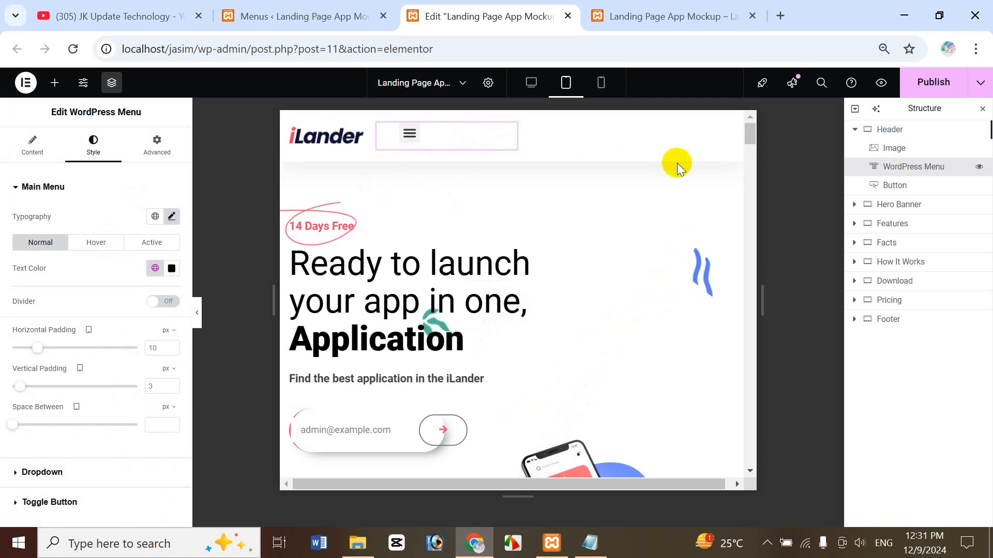
click(409, 133)
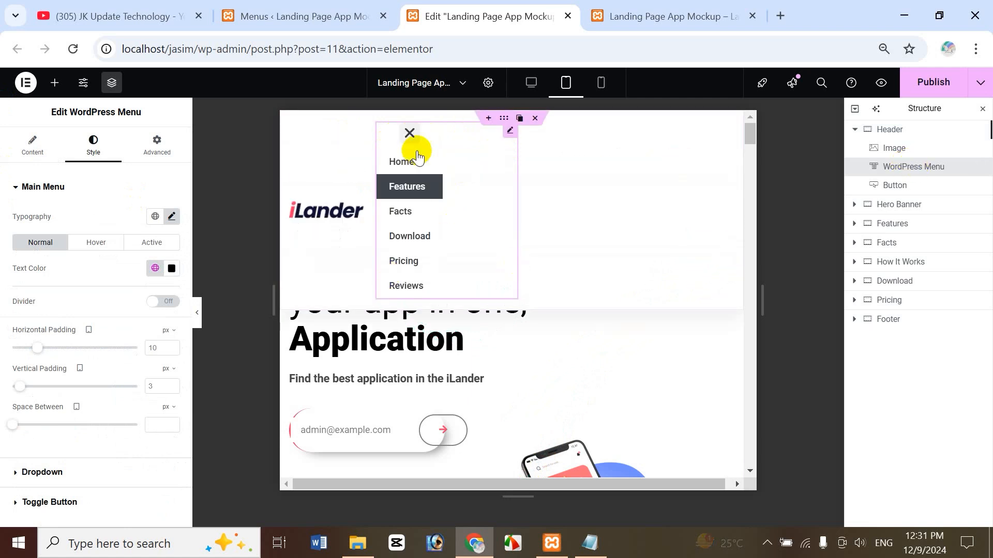
click(409, 134)
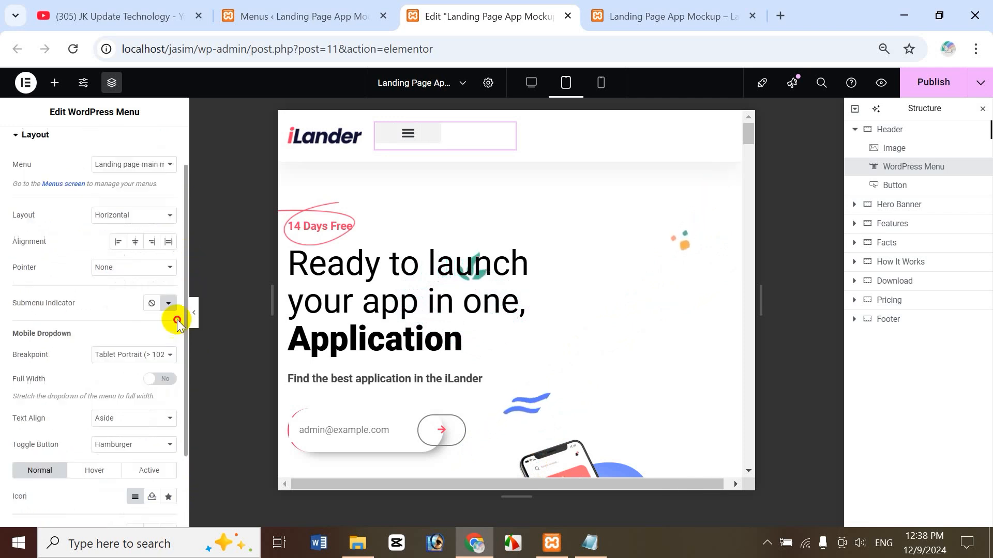
Turn on Full Width for the mobile dropdown and set its Text Align to Center.
scroll(162, 399, down, 3)
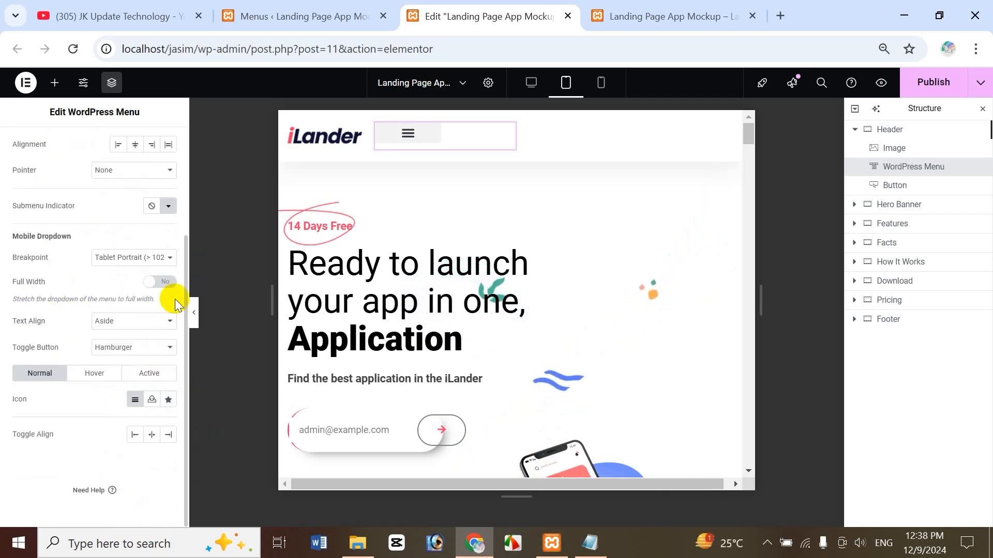
click(147, 286)
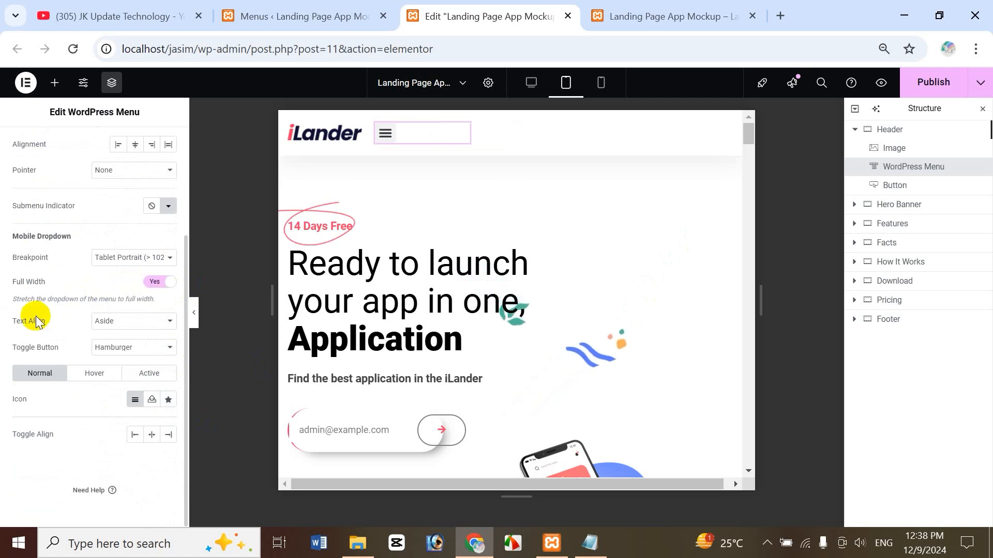
click(130, 323)
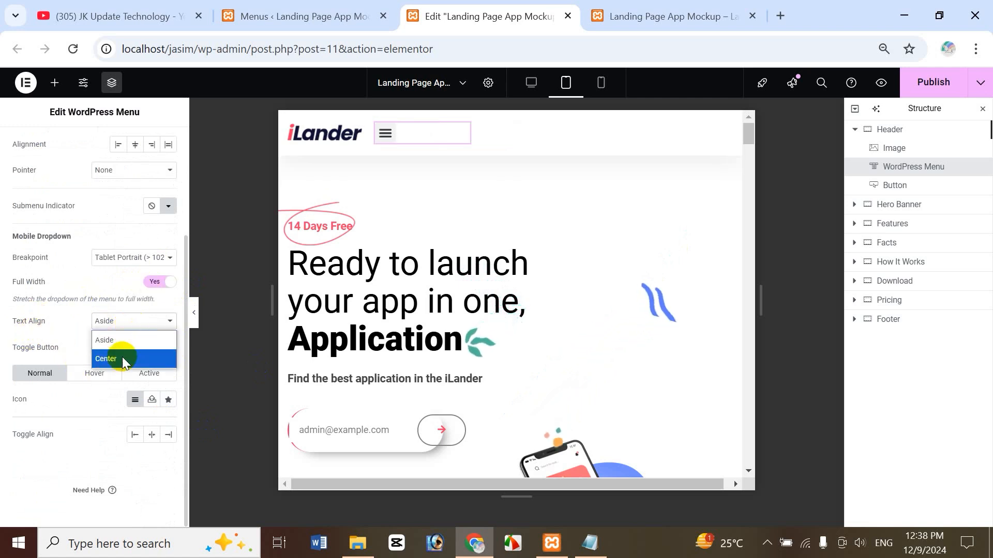
click(126, 356)
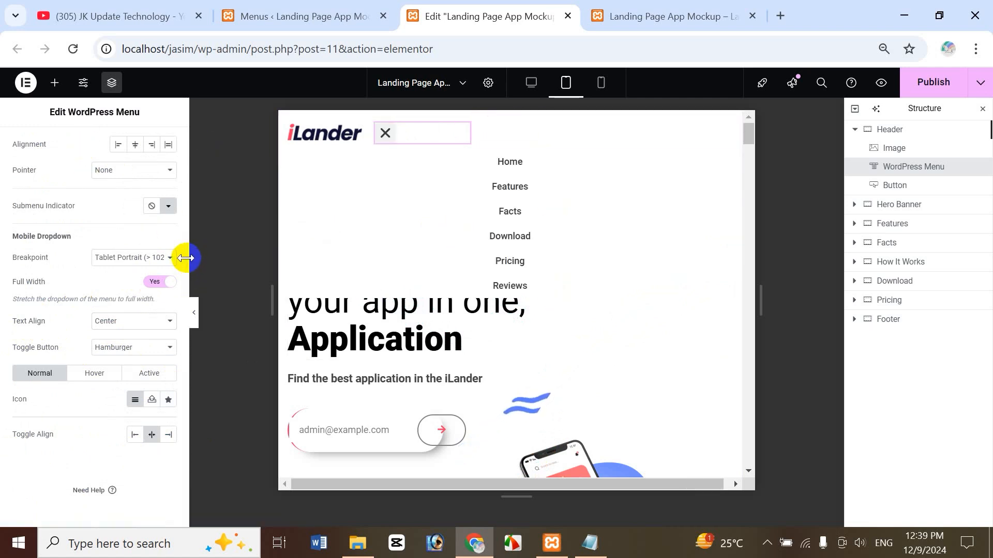
drag(185, 244, 187, 110)
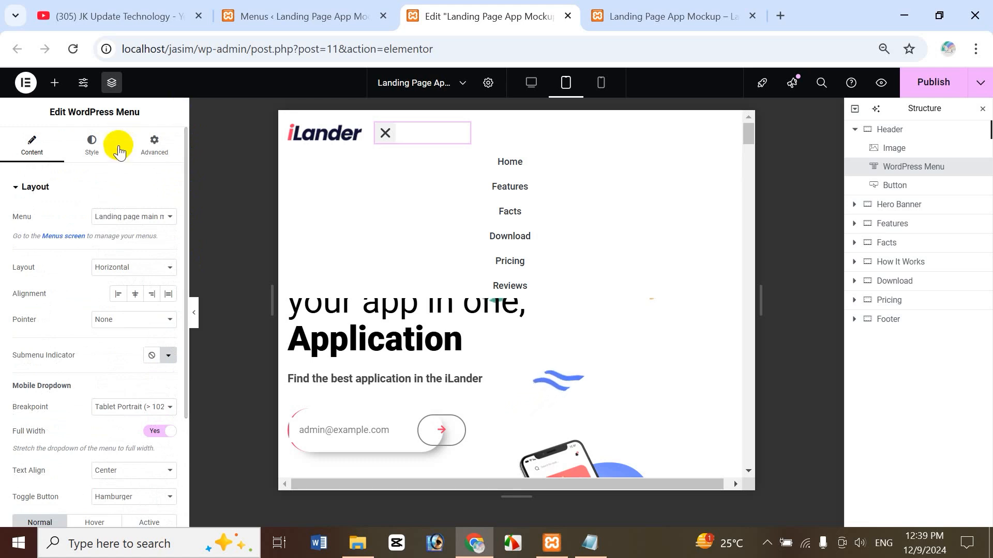
click(94, 144)
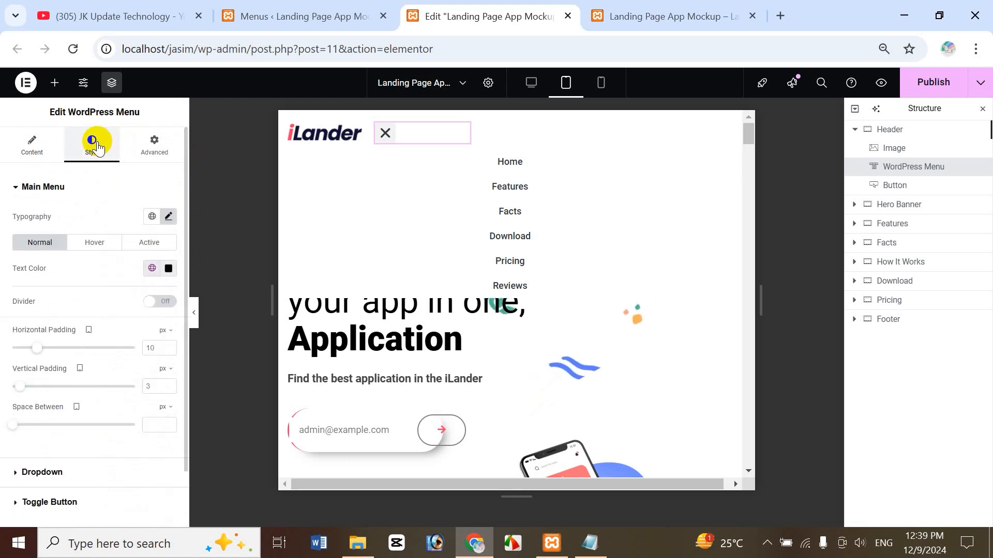
Set the toggle button's color to global White BG and its background to Brand Color, then test it.
click(384, 132)
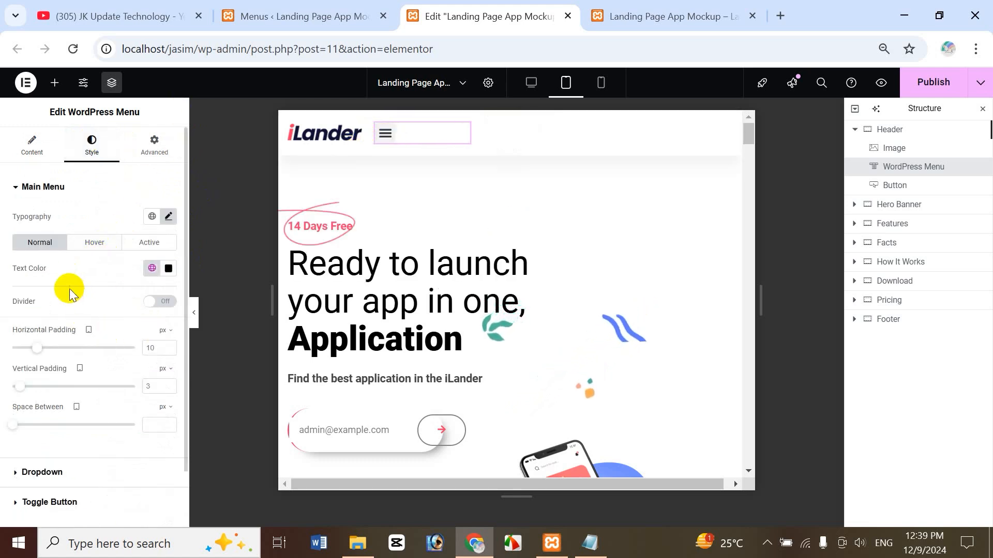
click(63, 507)
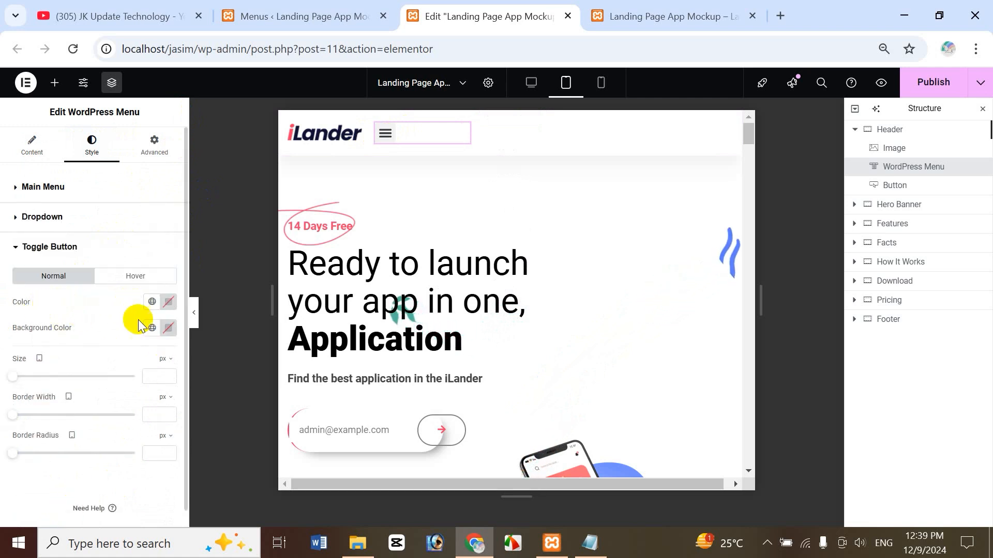
click(151, 302)
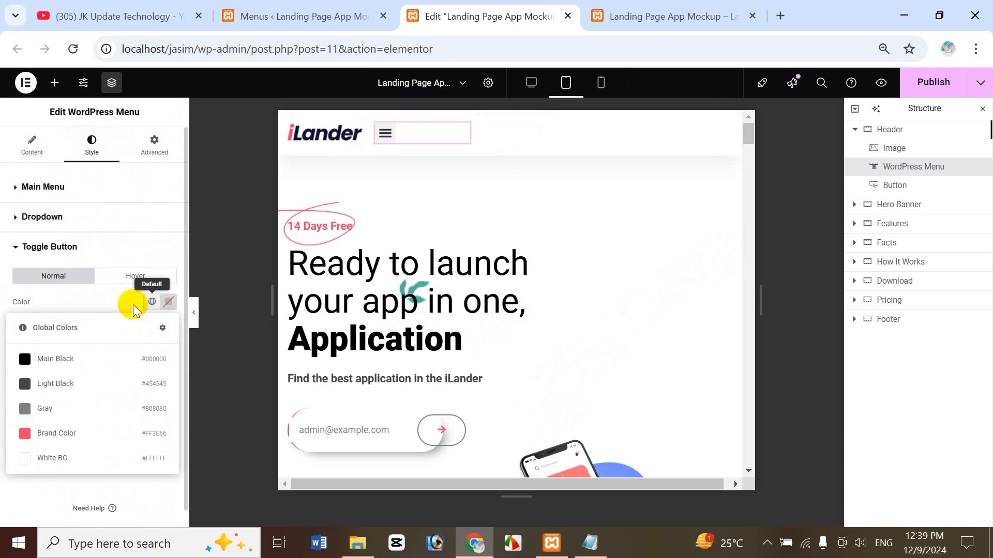
click(69, 460)
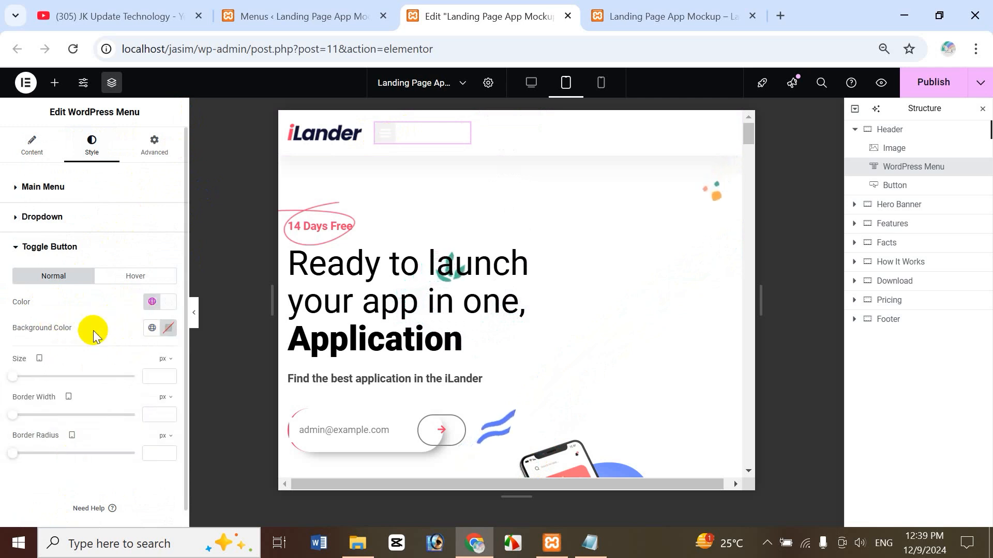
click(151, 328)
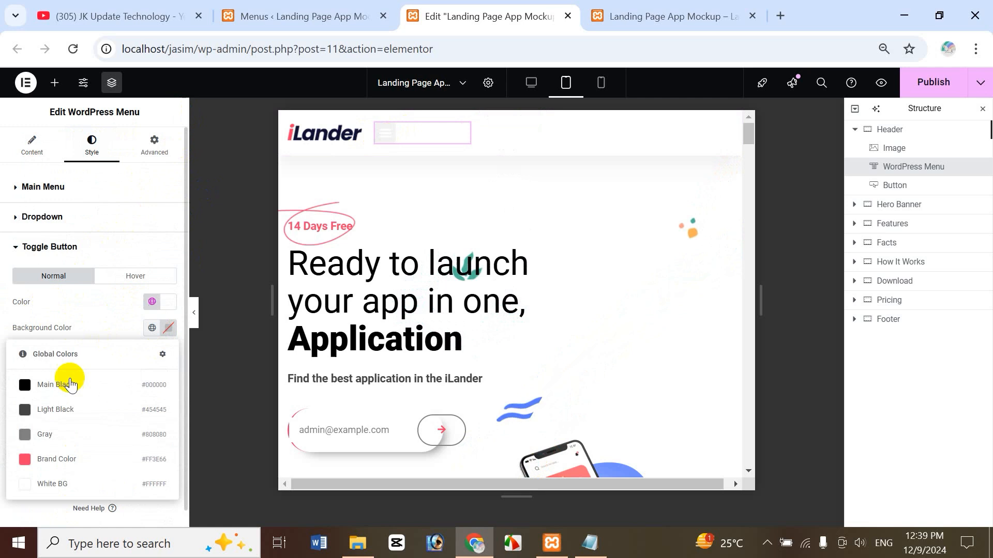
click(57, 460)
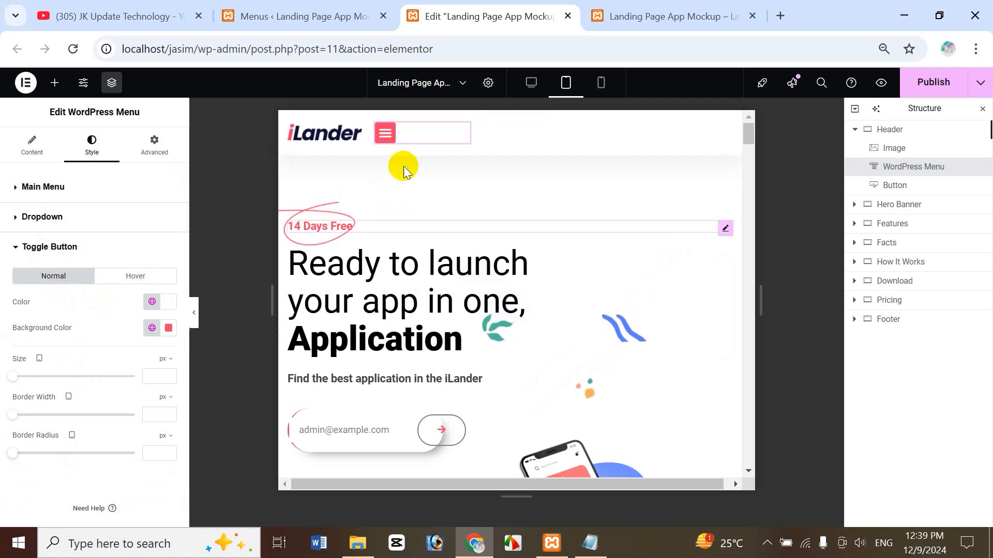
click(392, 141)
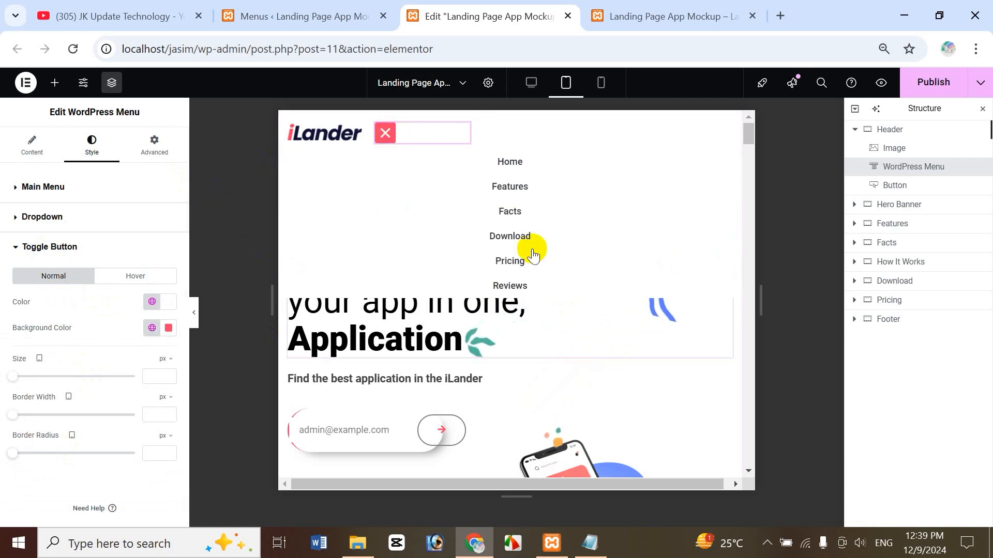
click(385, 134)
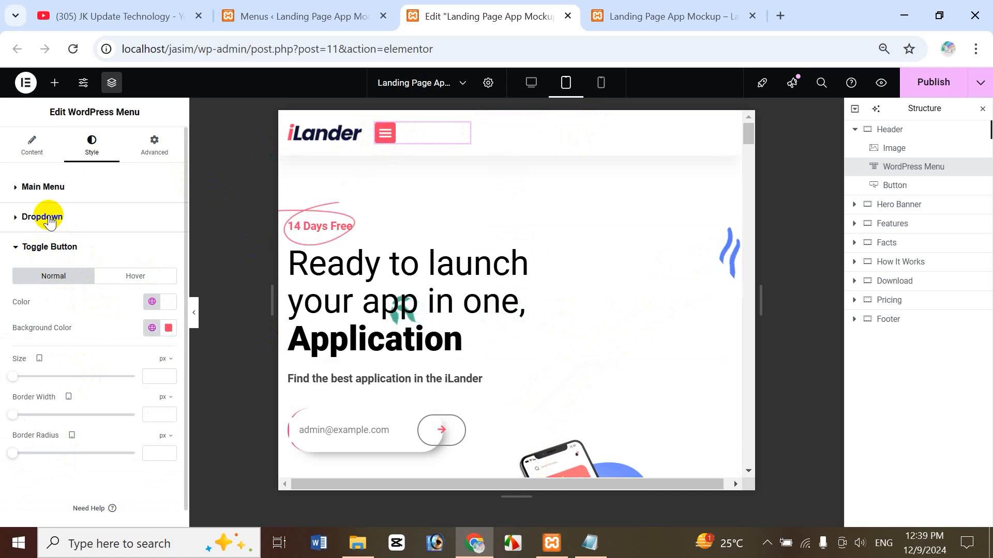
Give the dropdown White BG link text and a Light Black background.
click(26, 218)
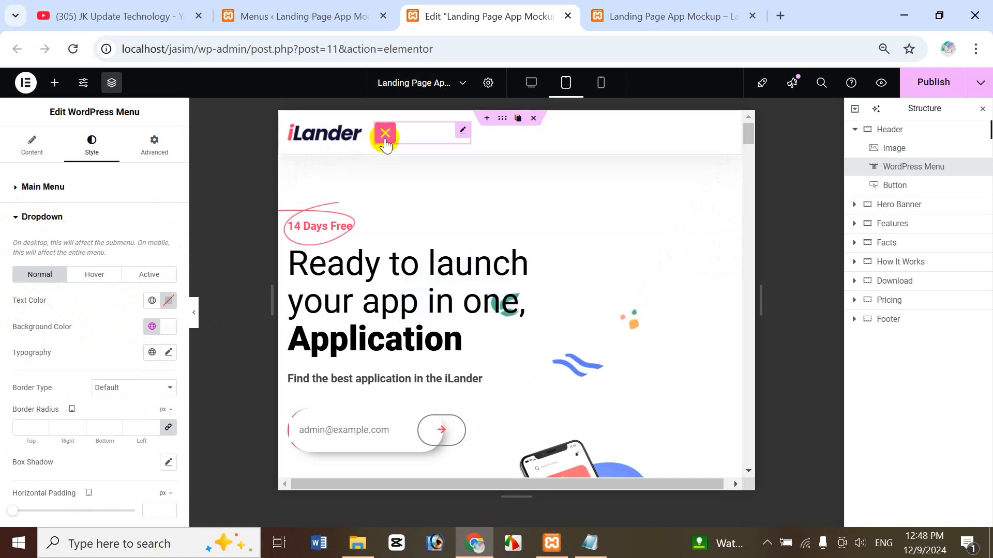
click(385, 134)
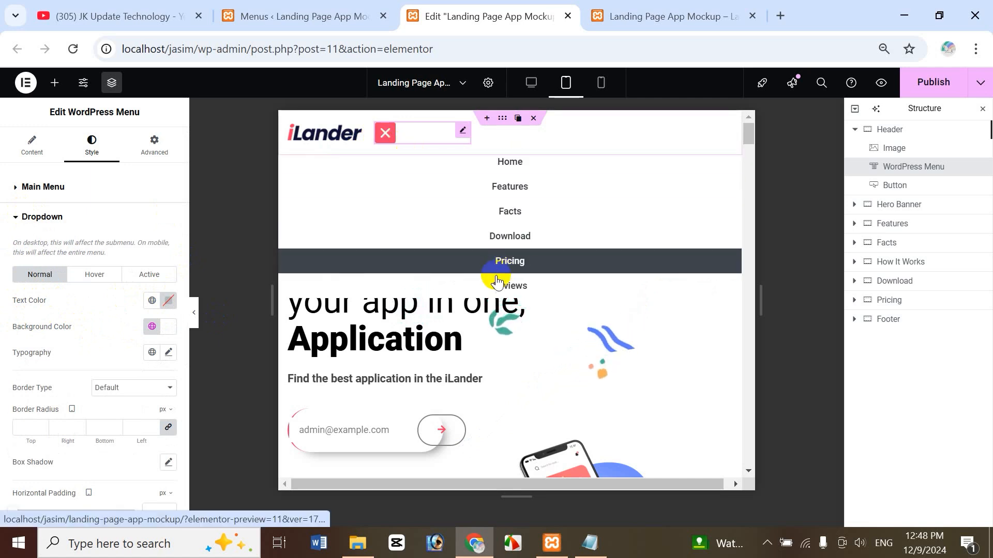
click(152, 301)
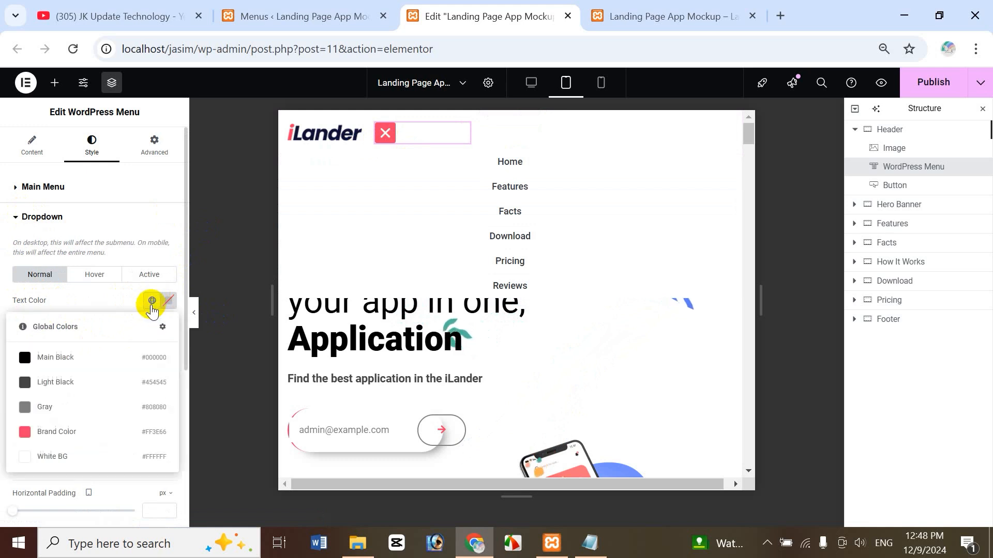
click(44, 457)
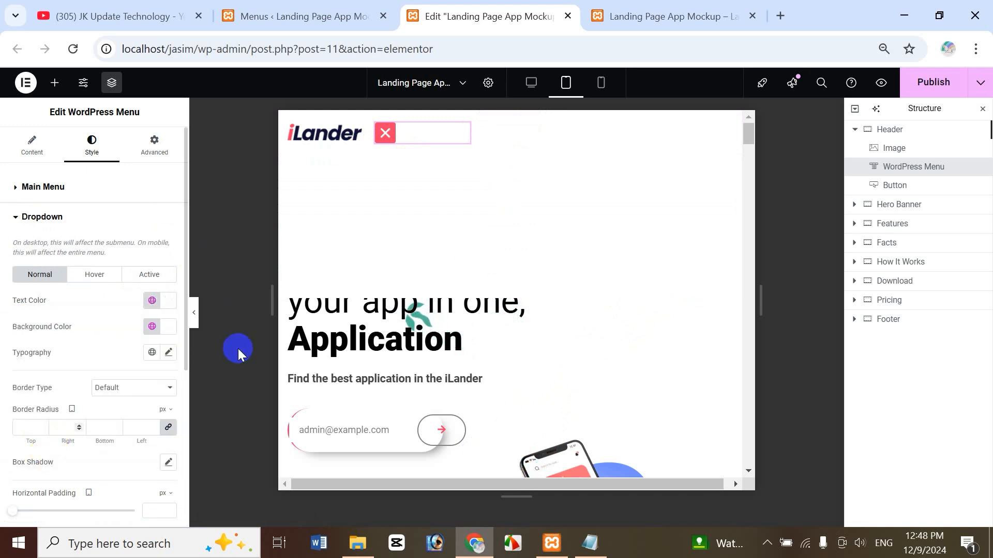
click(152, 330)
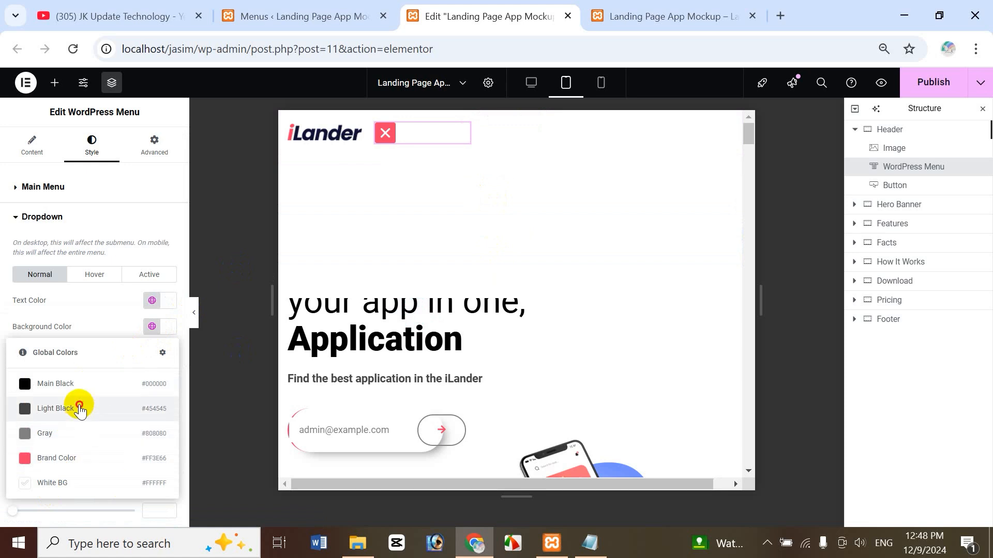
click(79, 409)
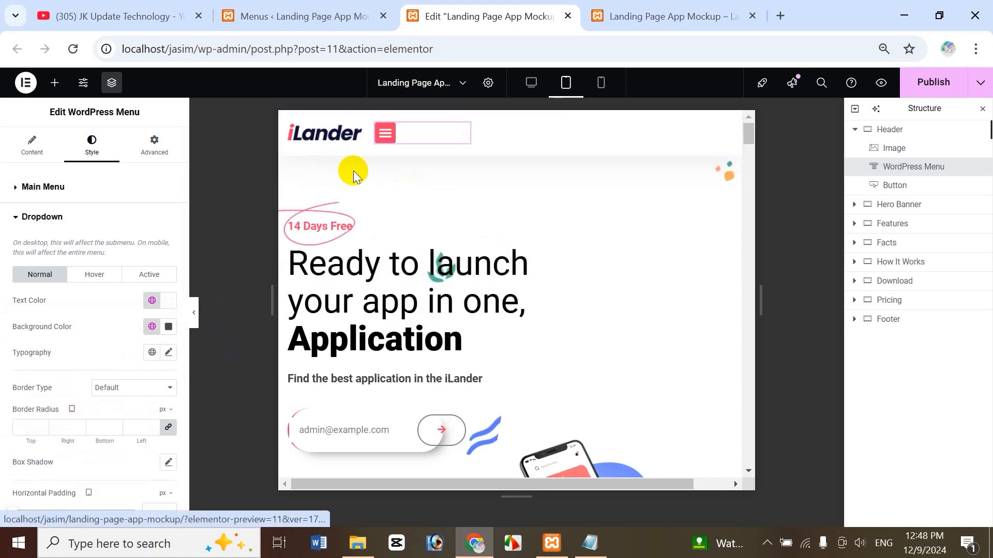
Change the dropdown's Normal background color to #8A5B5B and check it in the open menu.
click(385, 134)
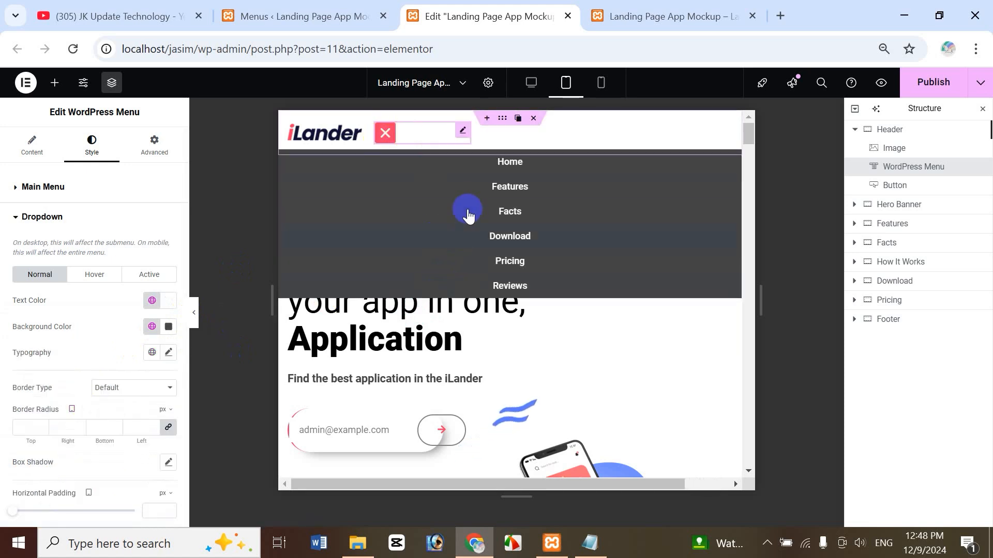
click(168, 329)
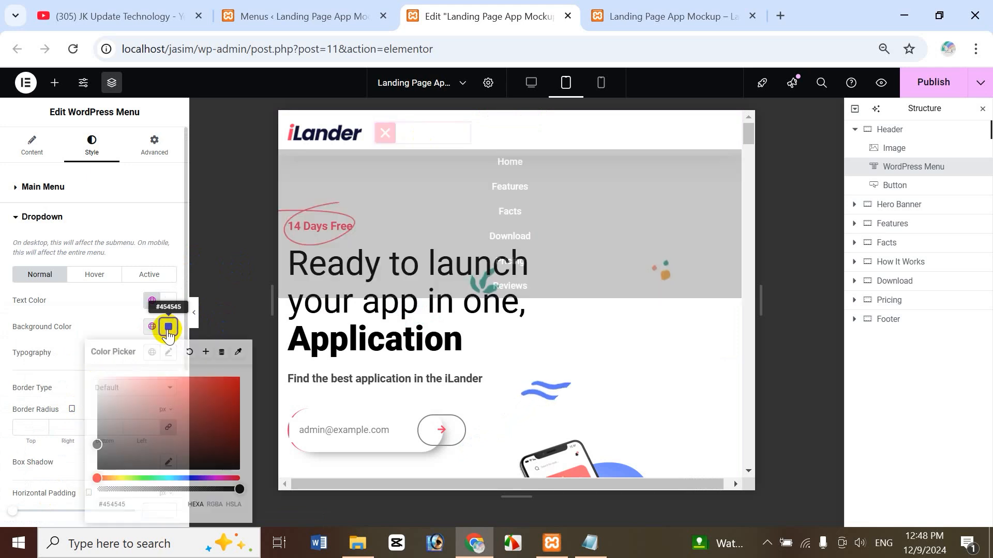
drag(101, 442, 146, 419)
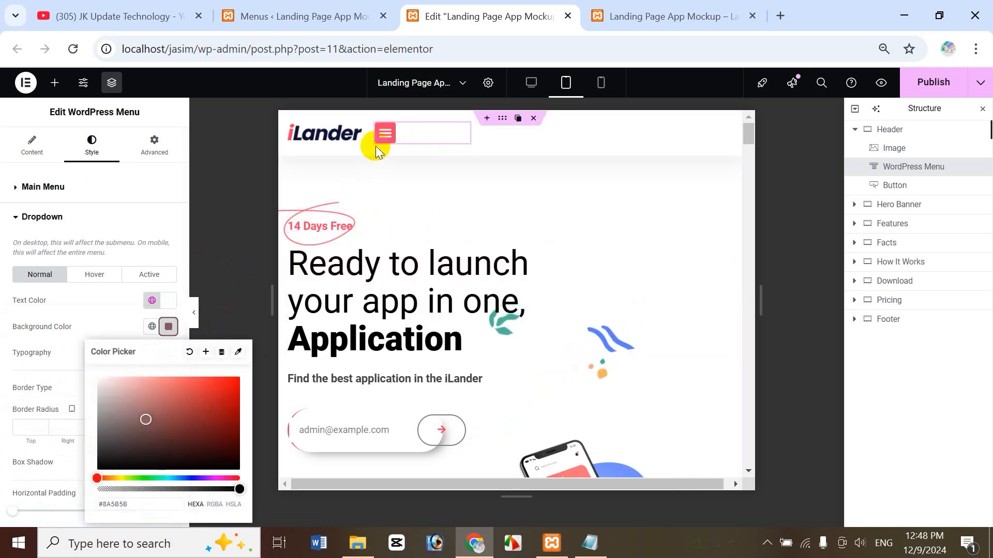
click(387, 135)
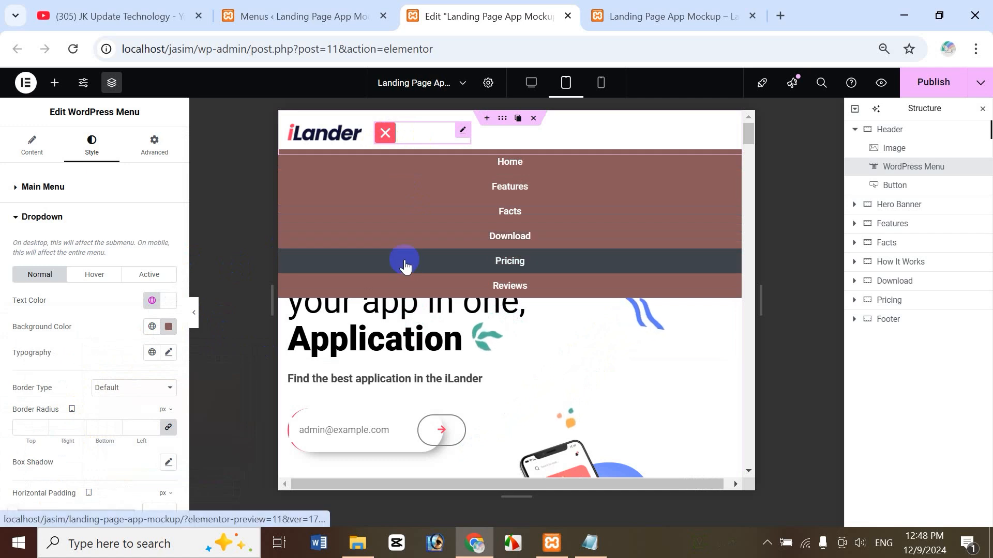
click(95, 274)
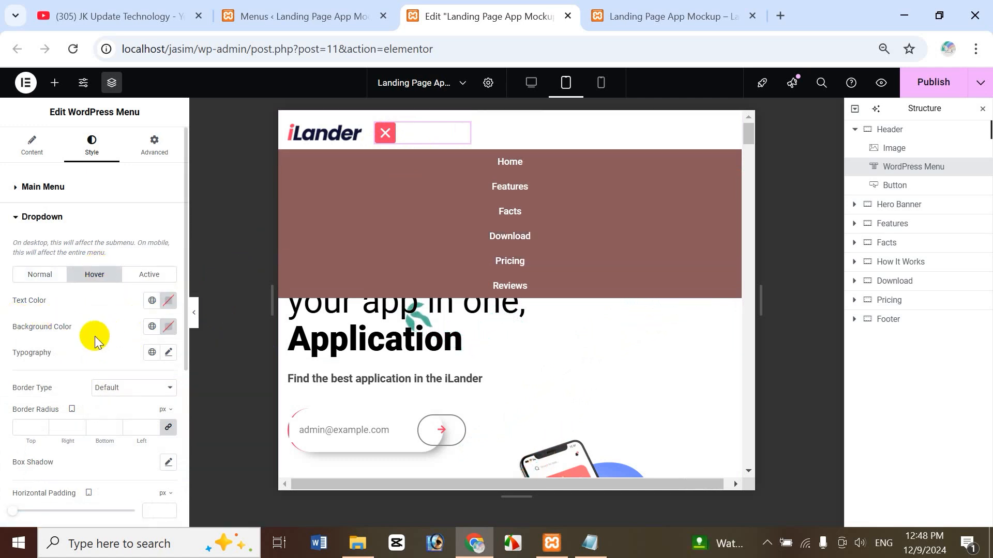
Give dropdown items the pink global colour as hover background, then toggle the menu to test it.
click(153, 329)
click(62, 458)
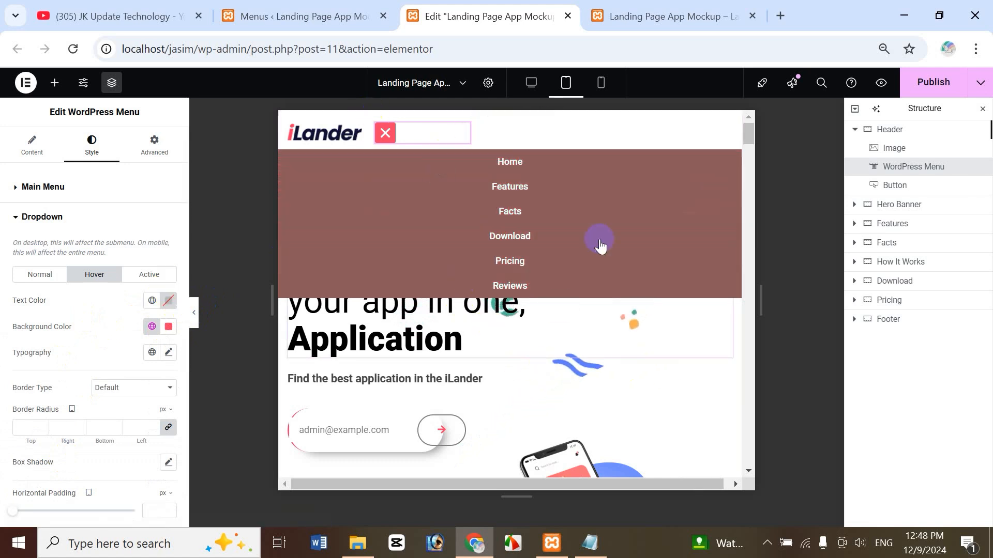
click(387, 136)
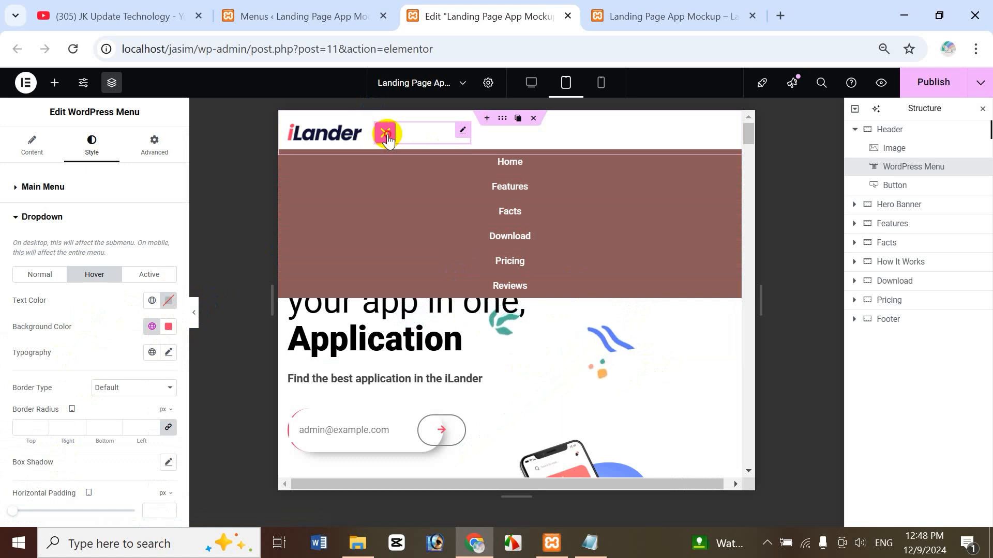
click(387, 135)
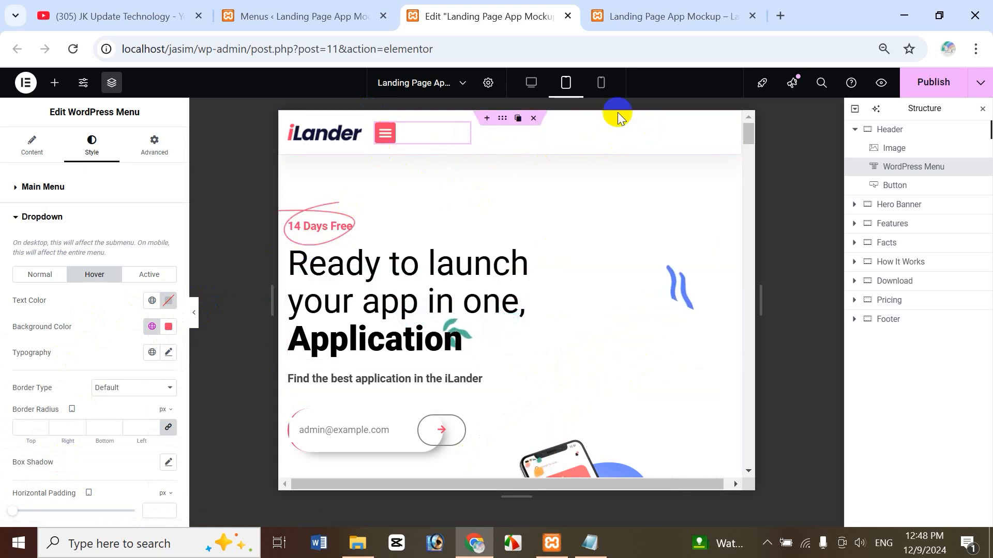
click(385, 134)
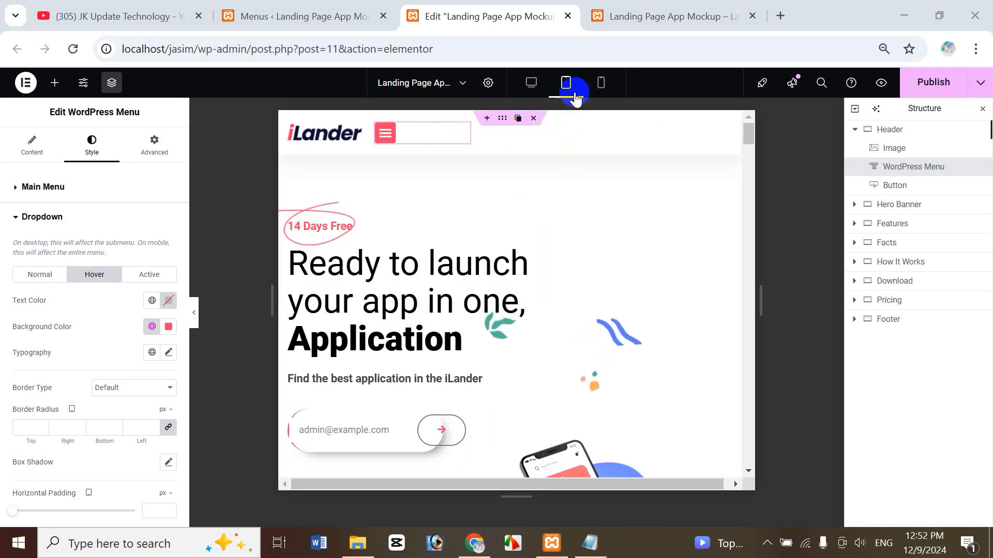
Switch to the Mobile Portrait preview and open and close the hamburger dropdown there.
click(601, 85)
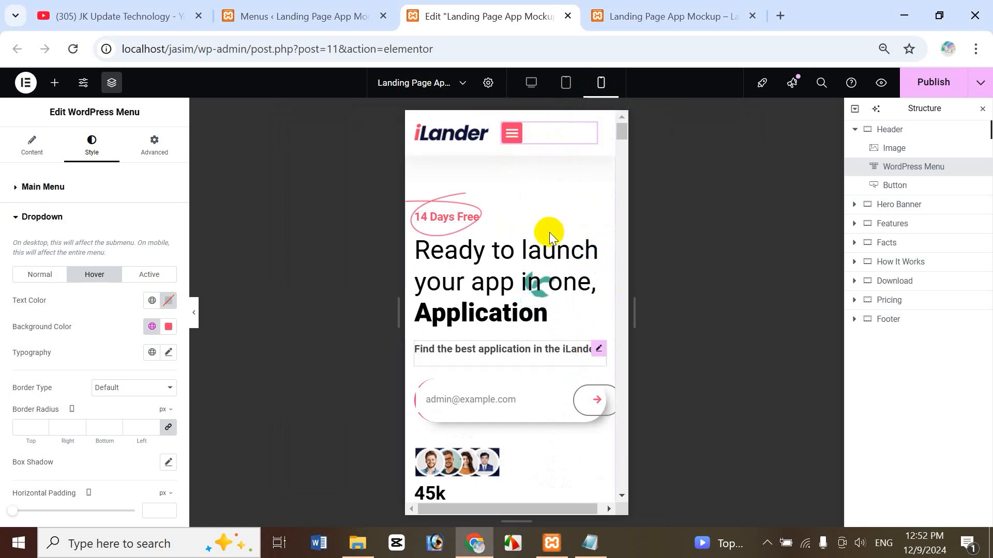
click(515, 139)
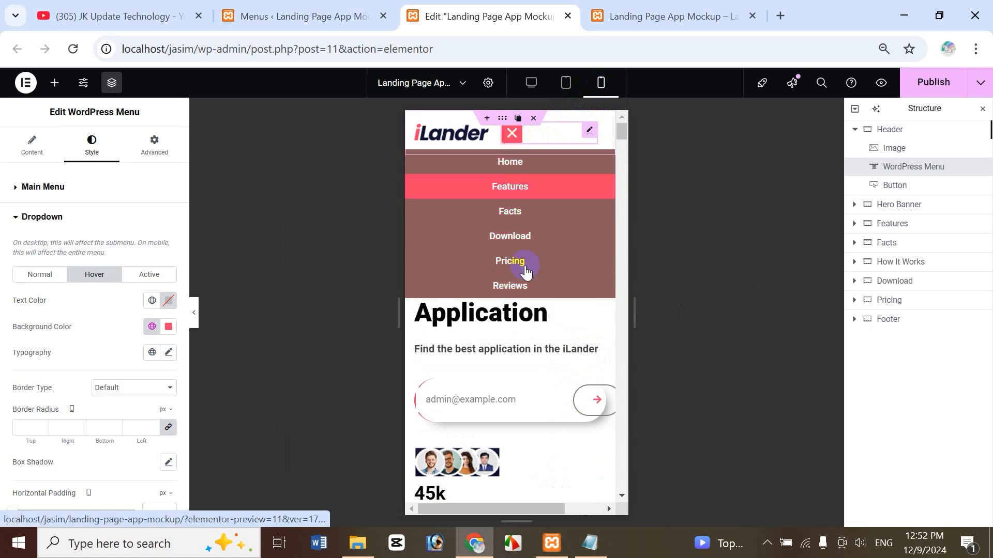
click(512, 138)
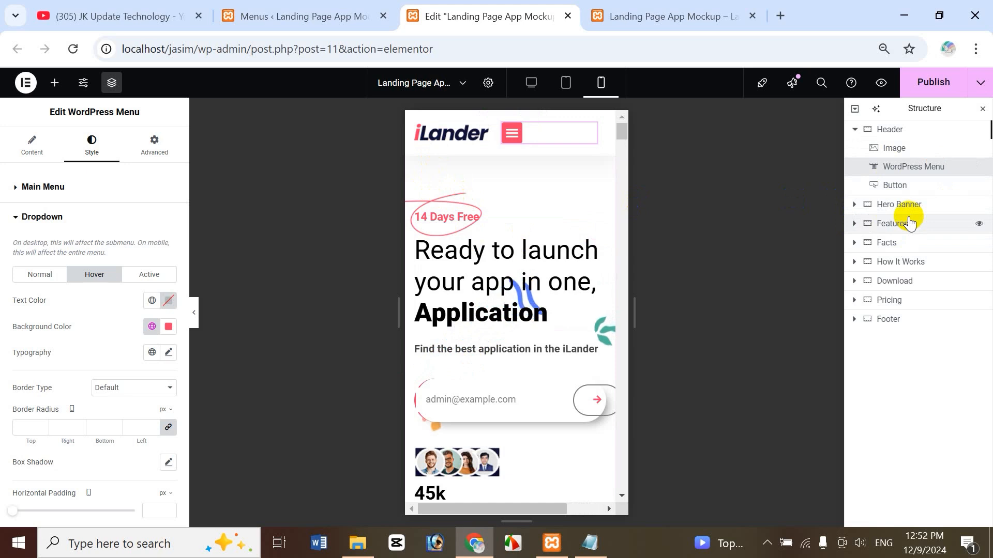
Give the Hero Banner mobile padding of 140 top, 15 right, 200 bottom and 15 left.
click(886, 206)
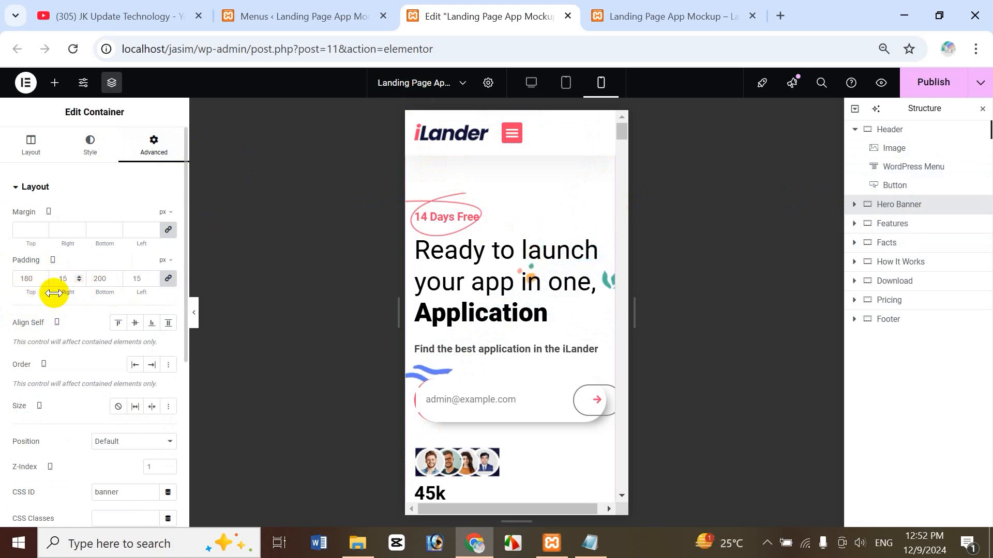
click(170, 280)
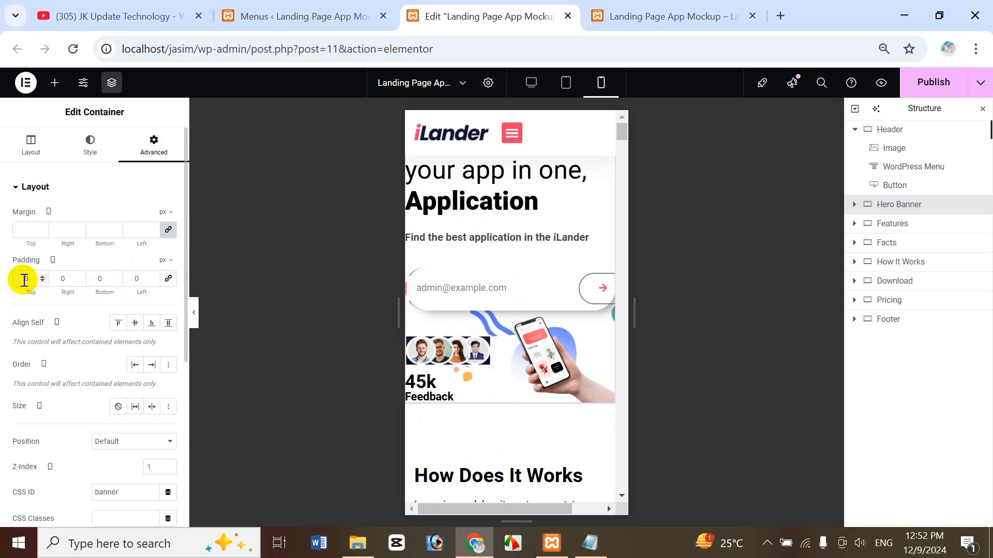
click(24, 280)
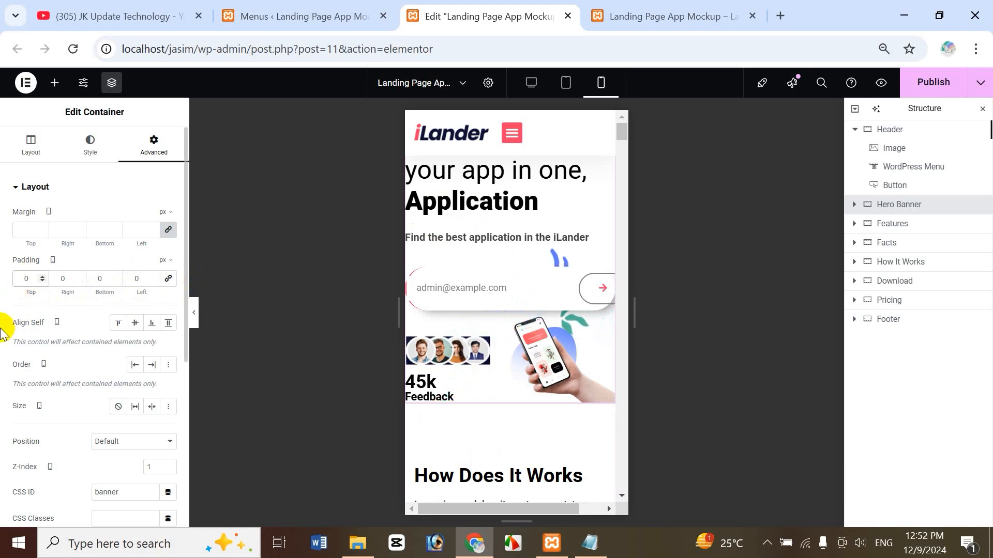
text(14)
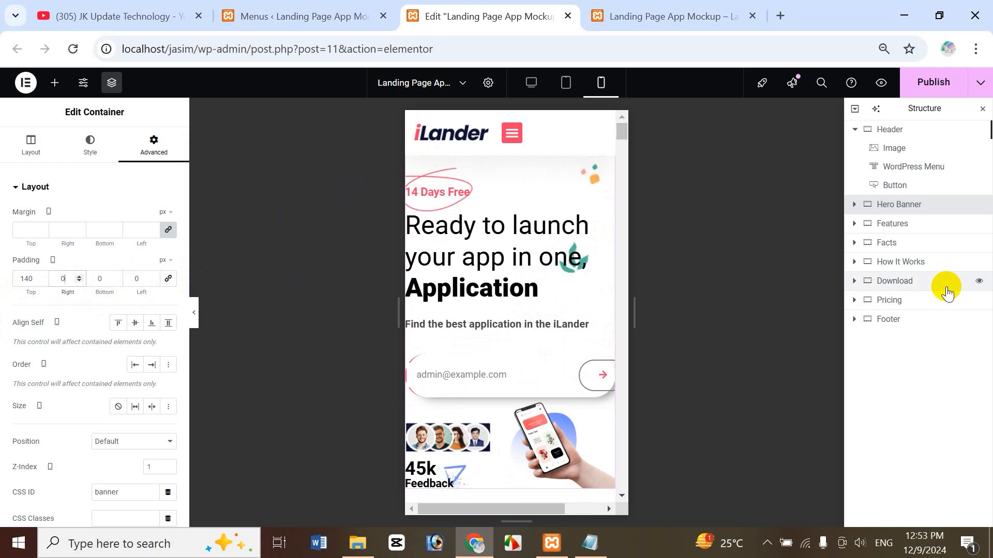
text(15)
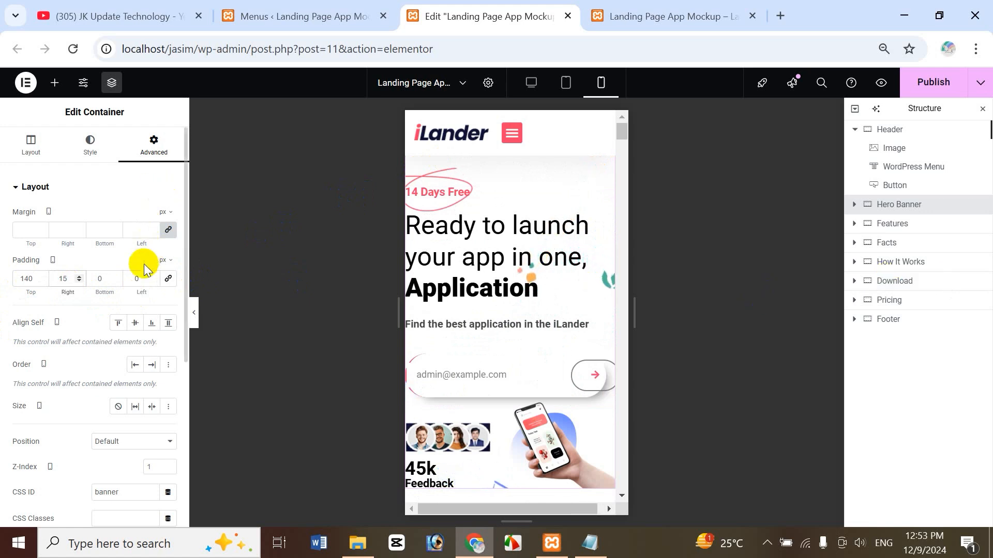
text(15)
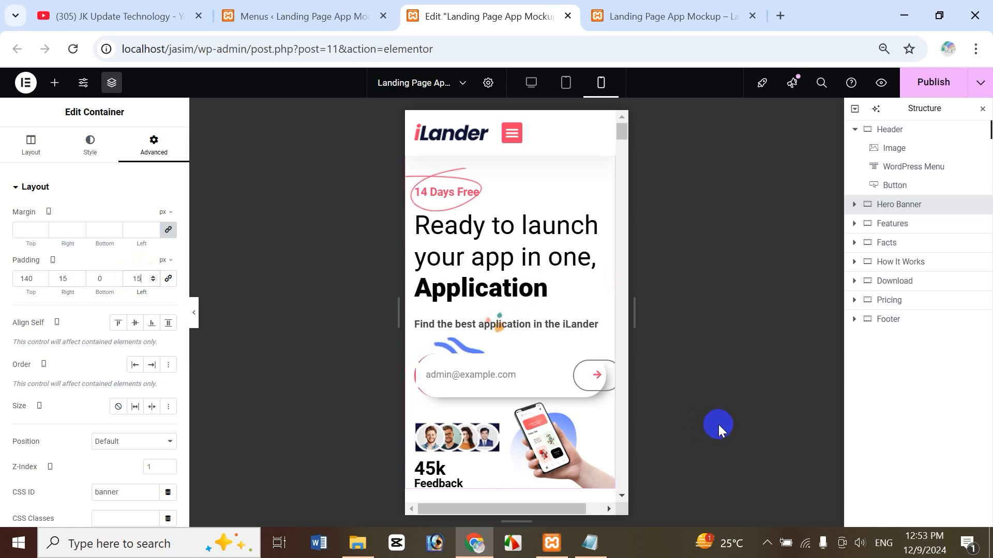
click(99, 281)
text(200)
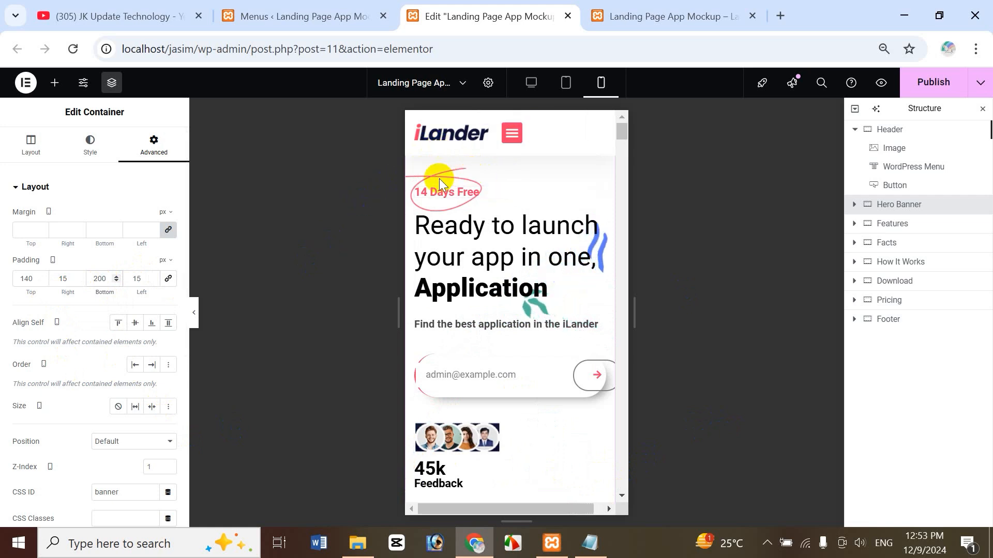
Check the mobile menu once more, then return to the desktop preview.
click(512, 134)
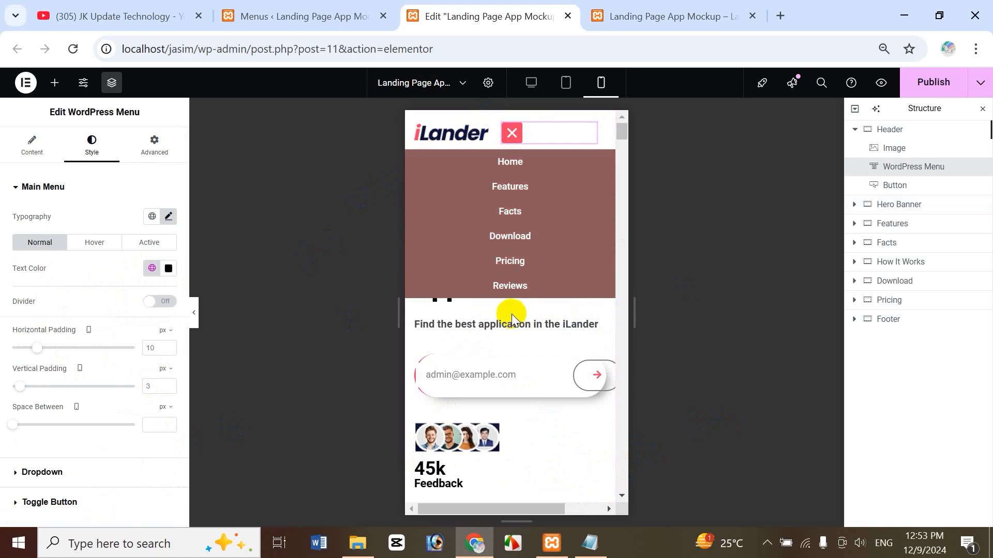
click(513, 142)
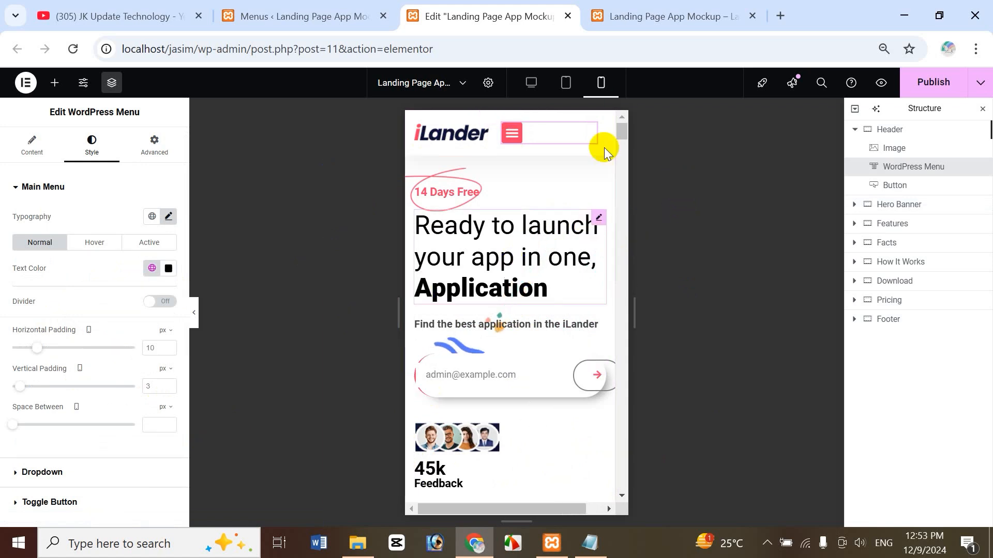
click(531, 83)
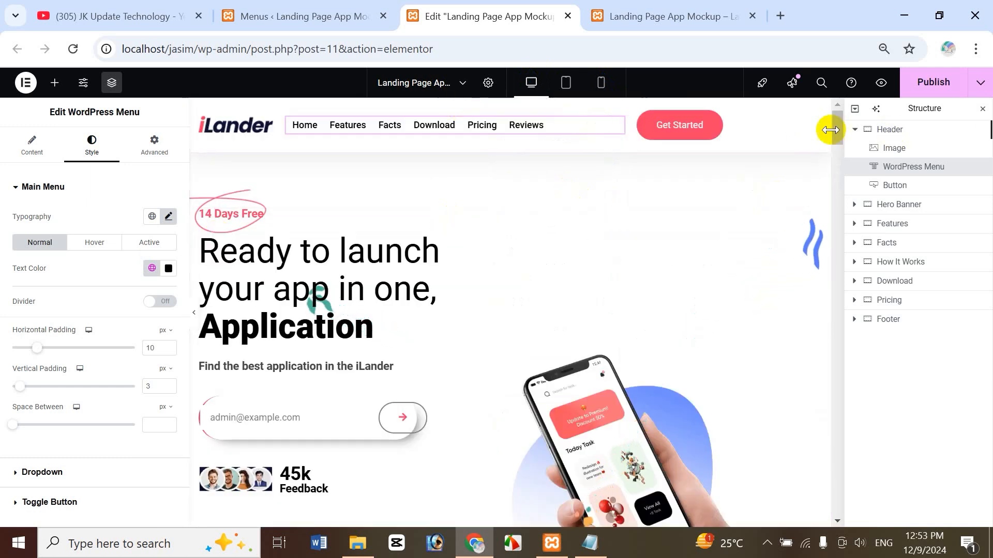
Publish the landing page and open it live with View Page.
click(959, 92)
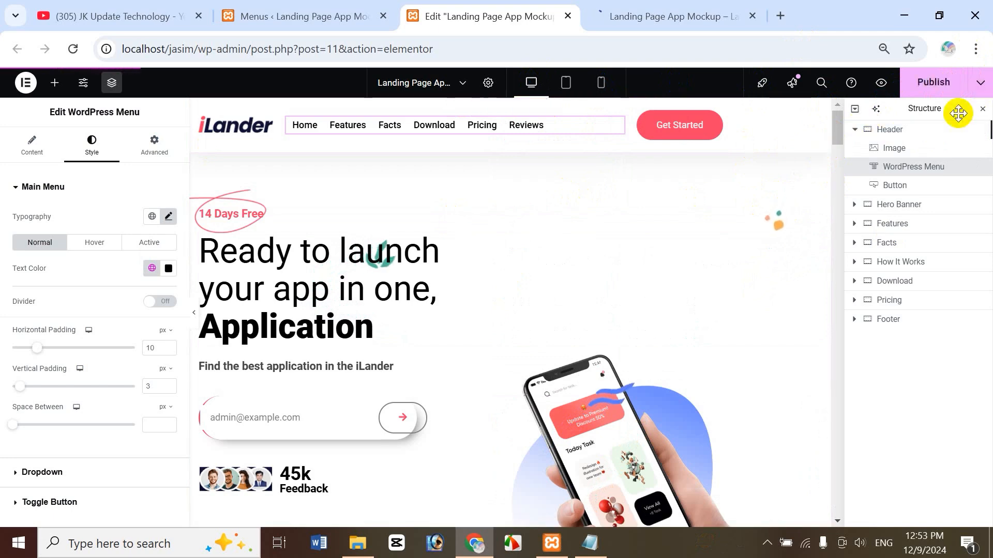
click(981, 83)
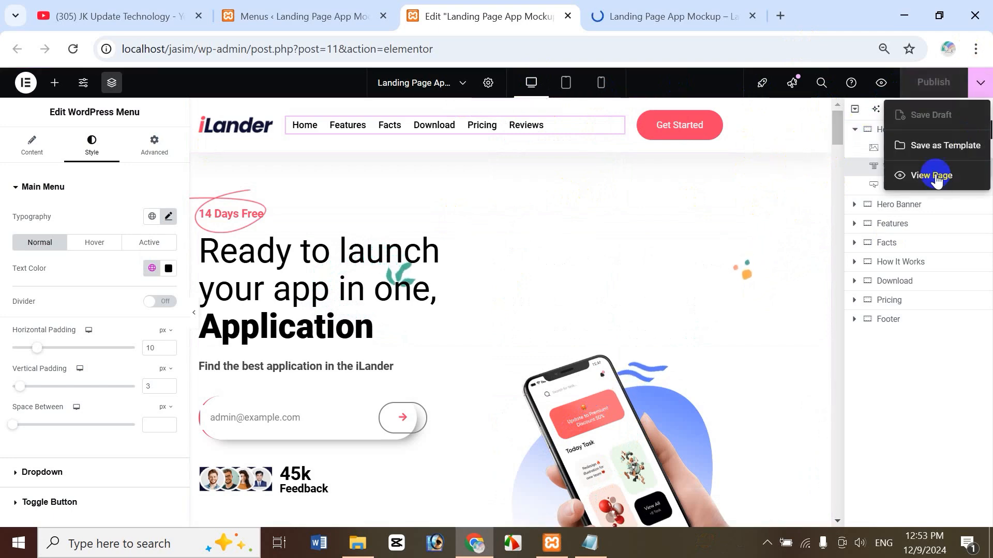
click(930, 172)
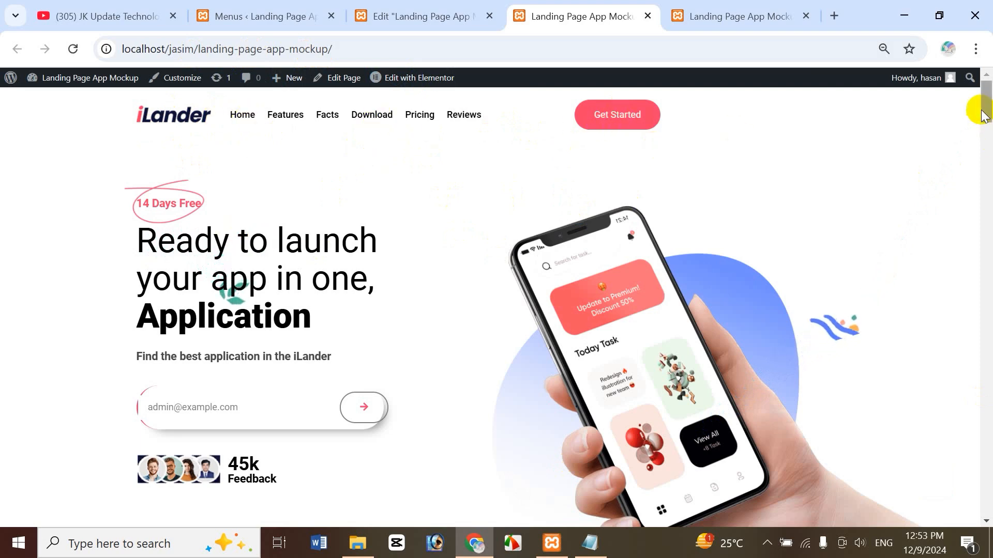
Scroll the live landing page briefly, then go to the YouTube channel's Videos tab.
drag(988, 107, 988, 85)
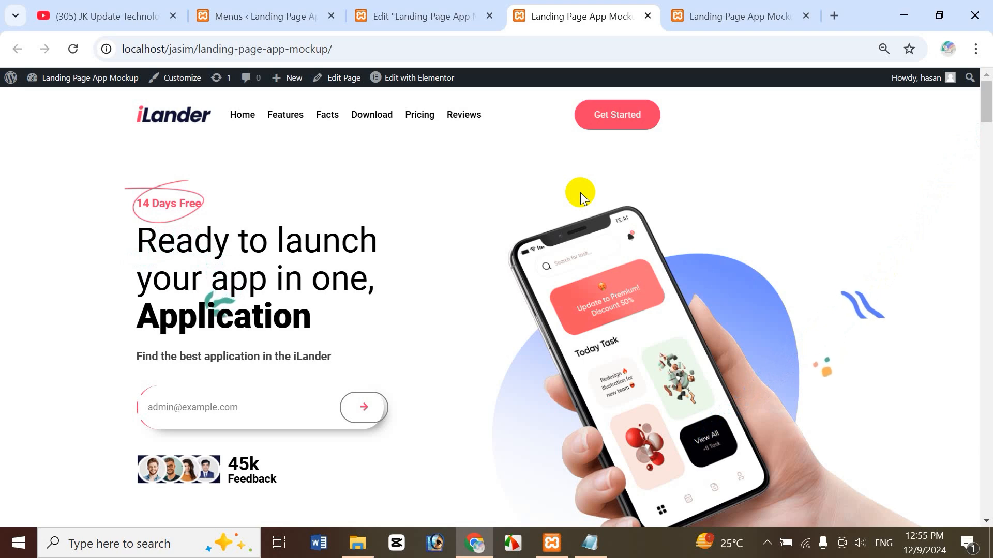
click(73, 20)
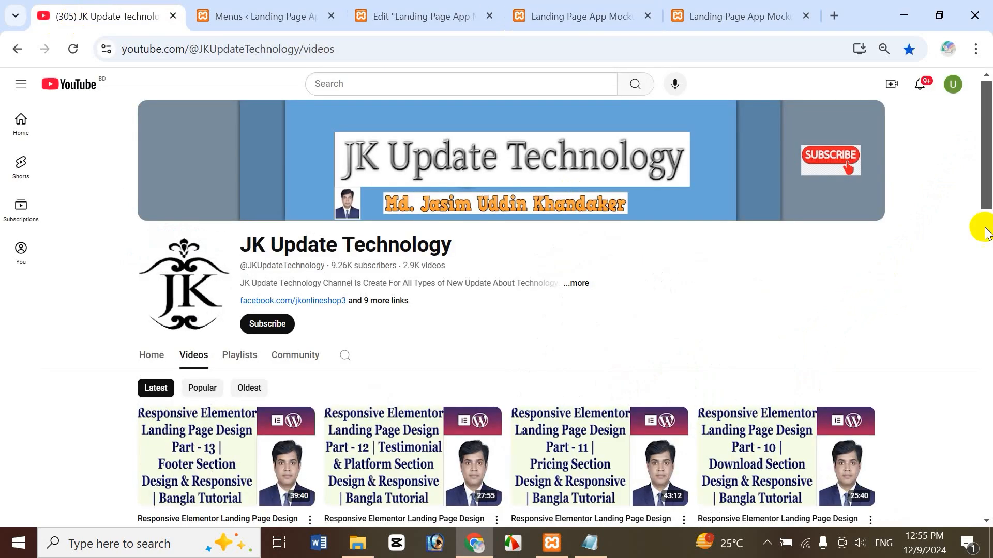